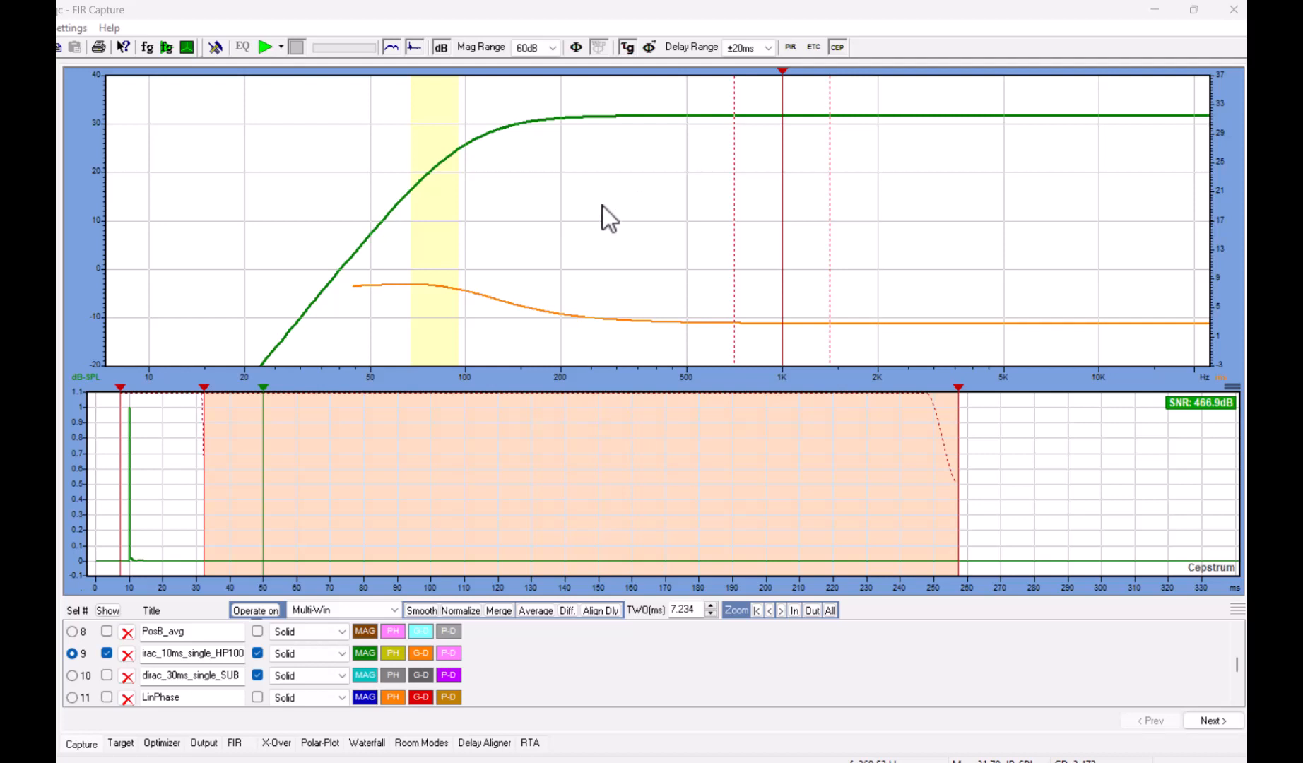
Step: Open the dirac_10ms_single_HP100 and dirac_30ms_single_SUB curves for delay alignment and delay the HP100 curve by about 25.8 ms to the sub's peak
left_click(72, 676)
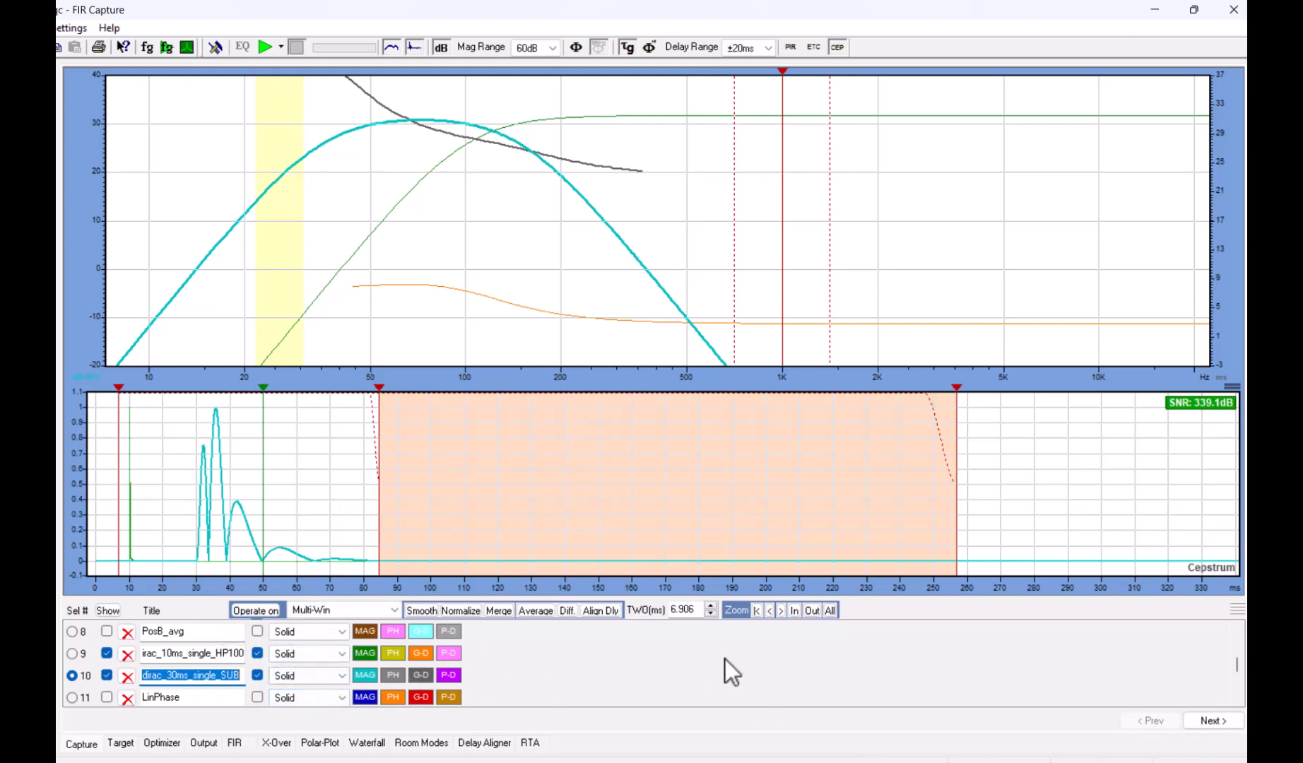
left_click(603, 612)
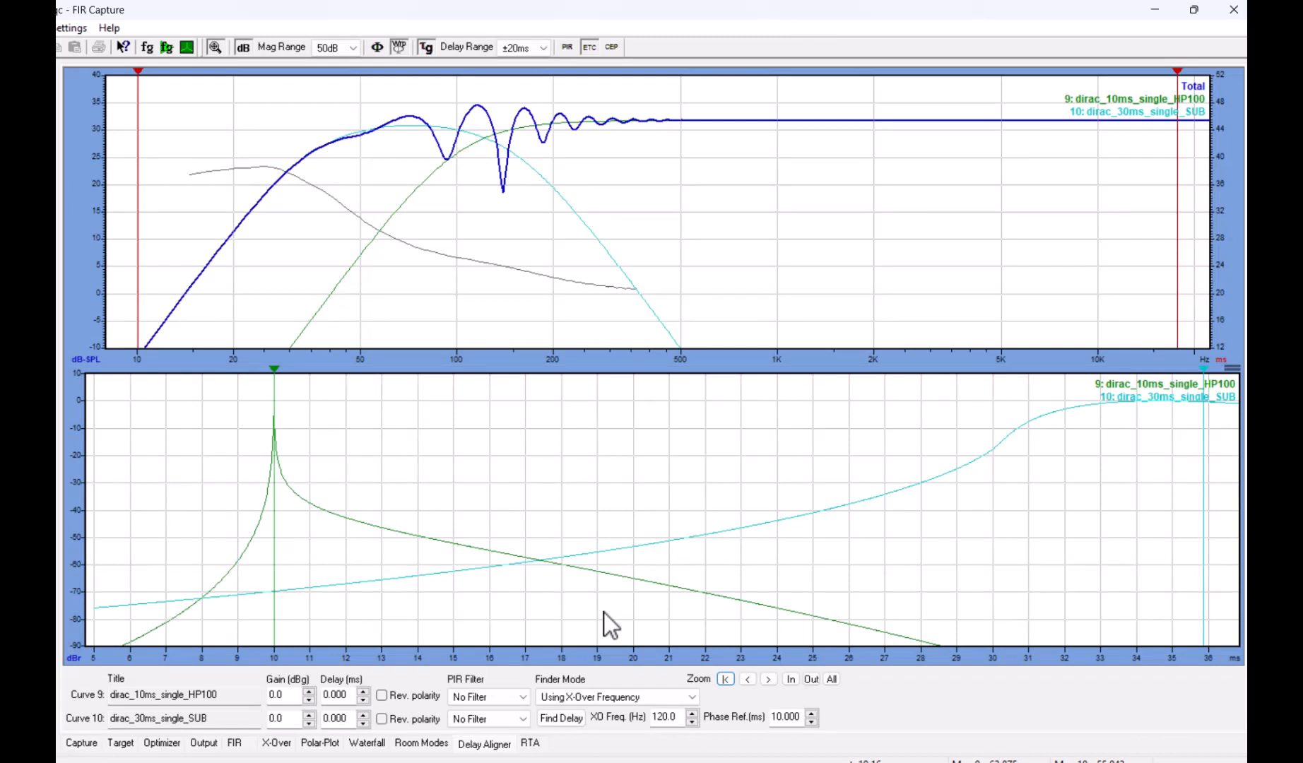
left_click(832, 680)
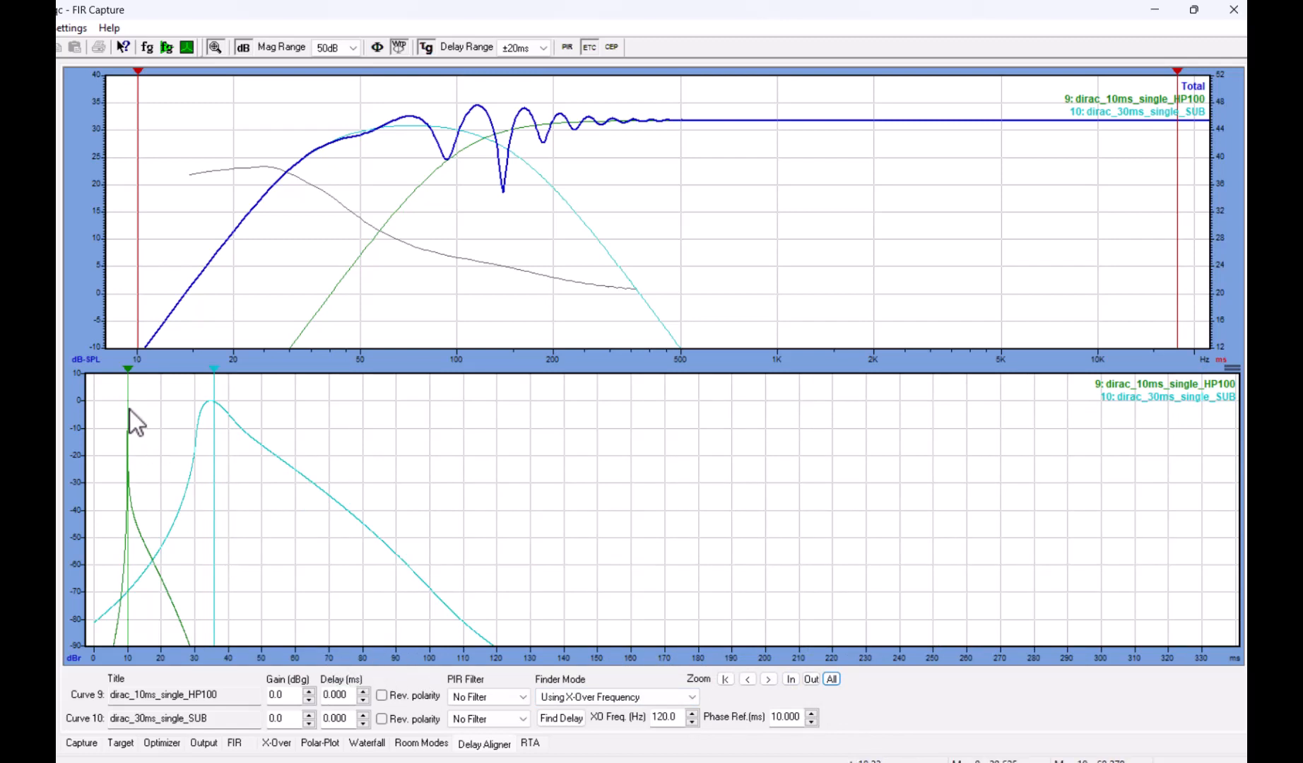
left_click_drag(128, 411, 214, 391)
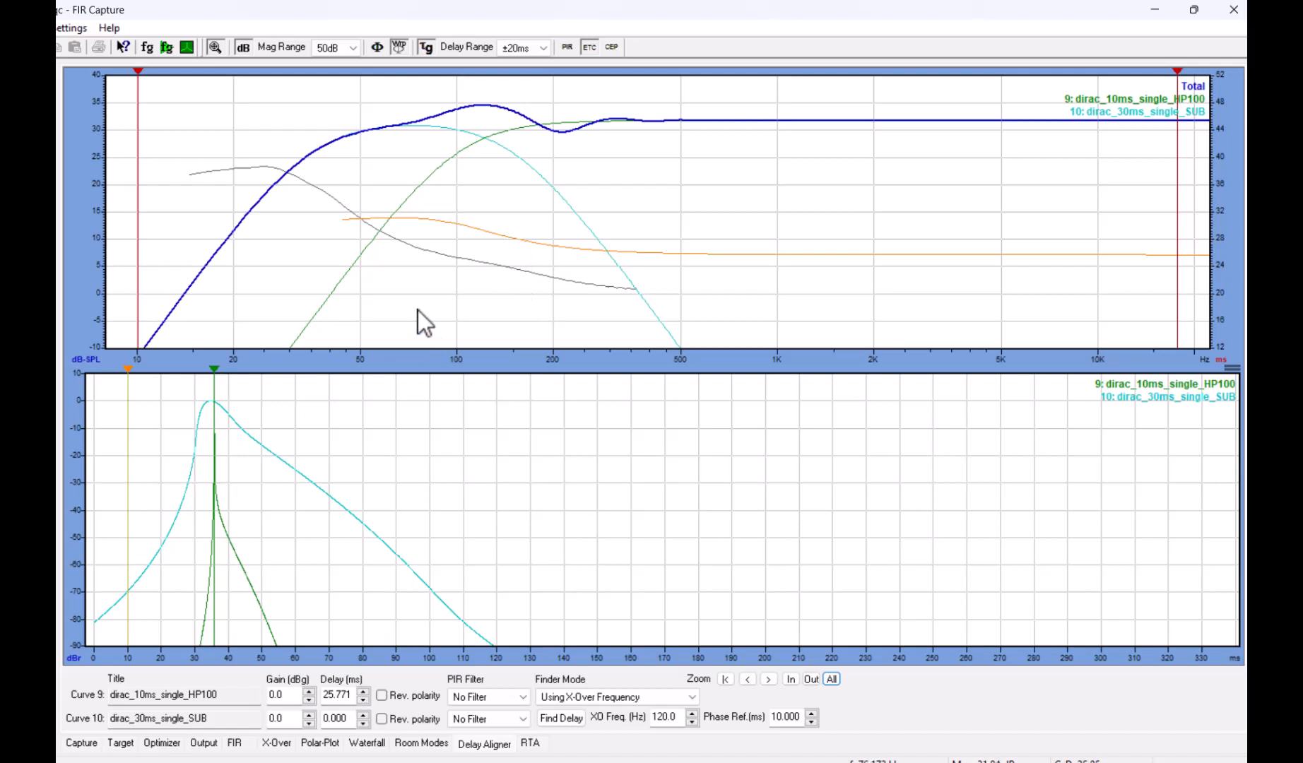
Step: Copy the summed response of the two aligned curves to the capture curve list and locate the new entry
right_click(646, 183)
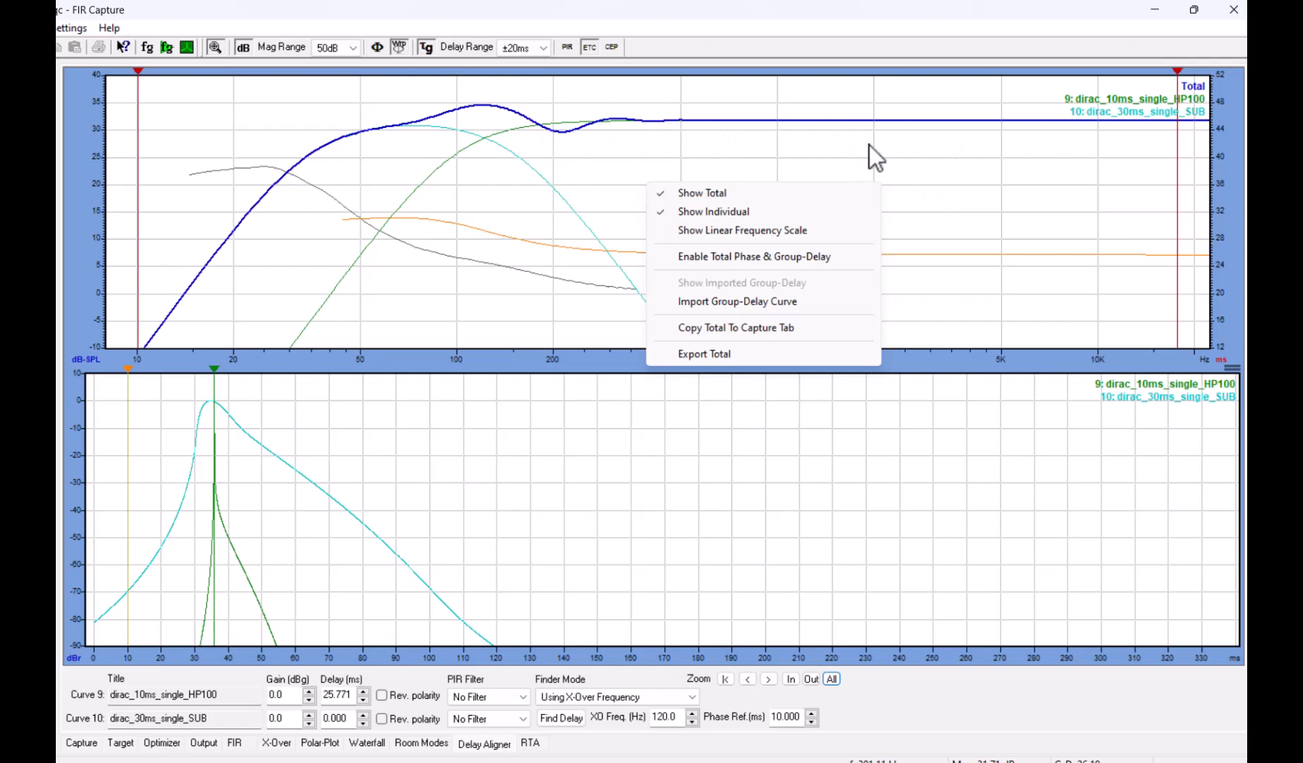
left_click(740, 327)
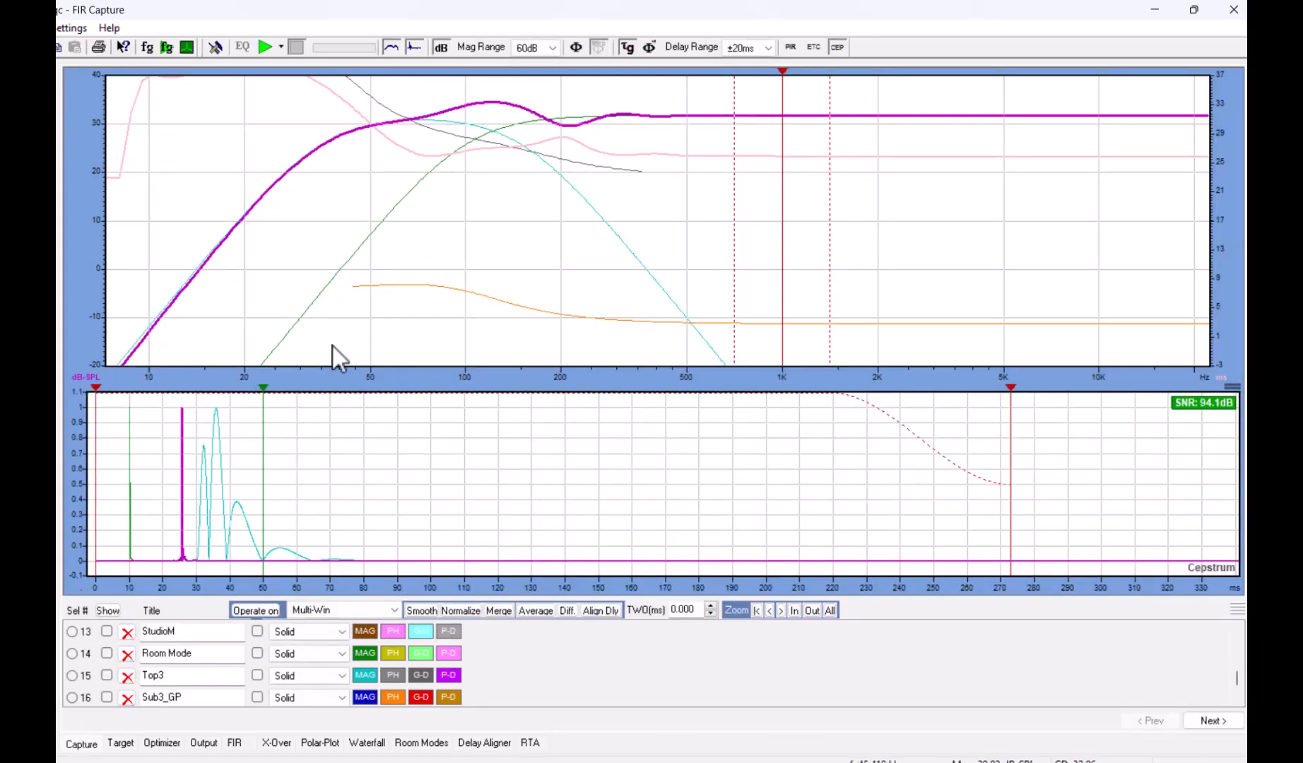
scroll(547, 691, "up", 1)
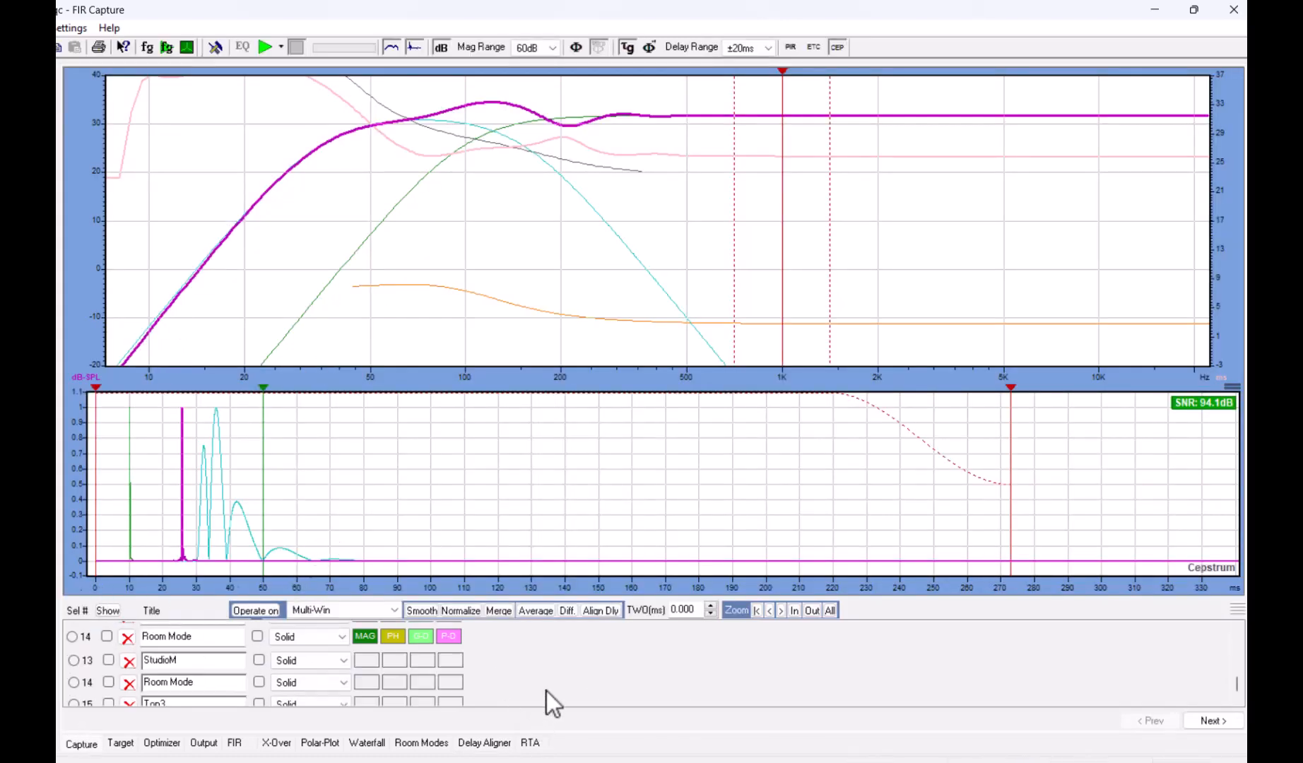
scroll(547, 691, "down", 3)
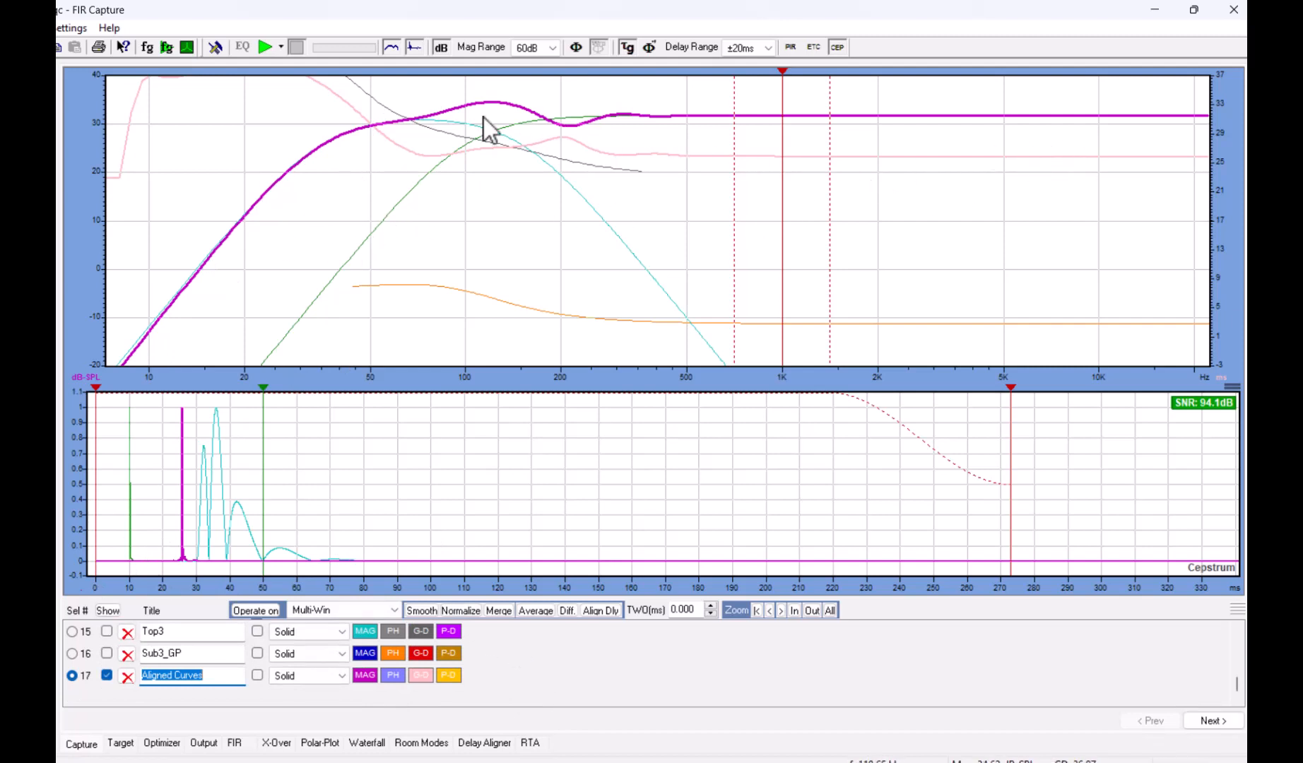
Step: Calculate 50 ms wavelets for the Aligned Curves sum (curve 17) and inspect the result in 3D
right_click(378, 455)
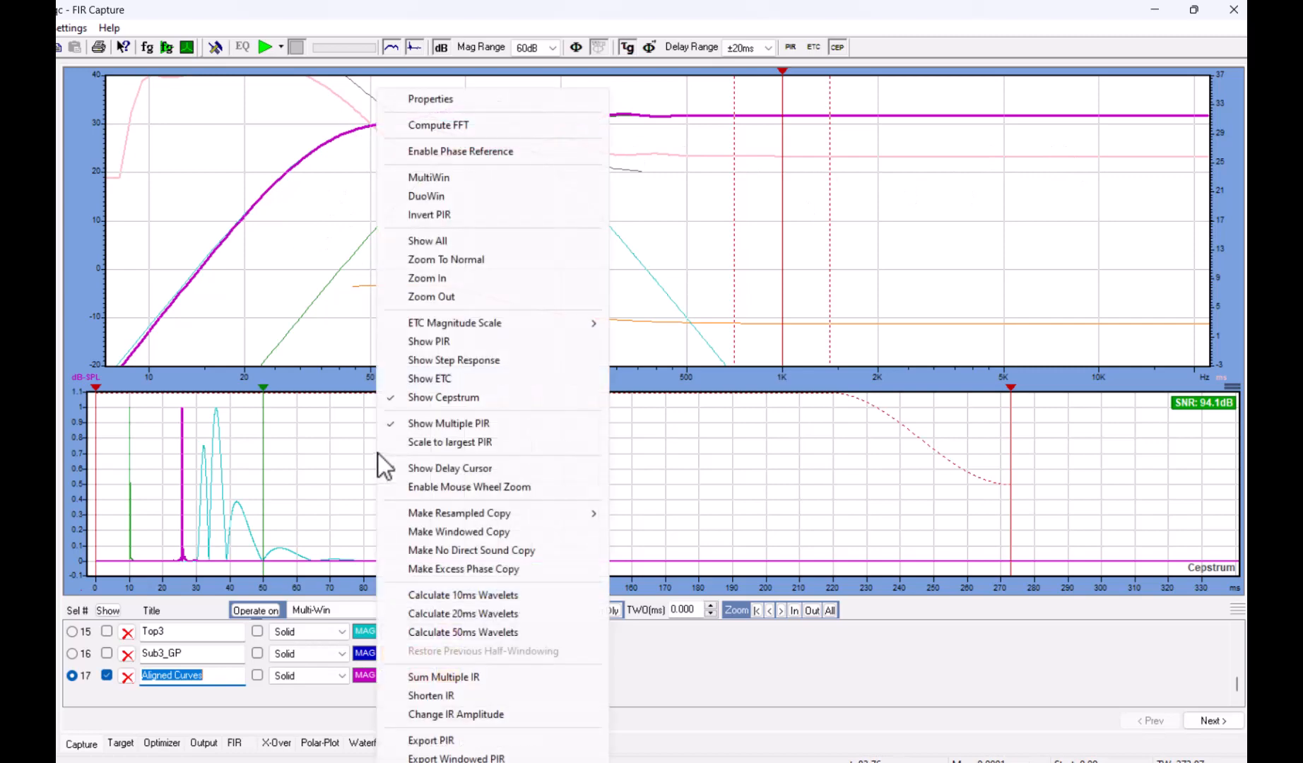
left_click(475, 633)
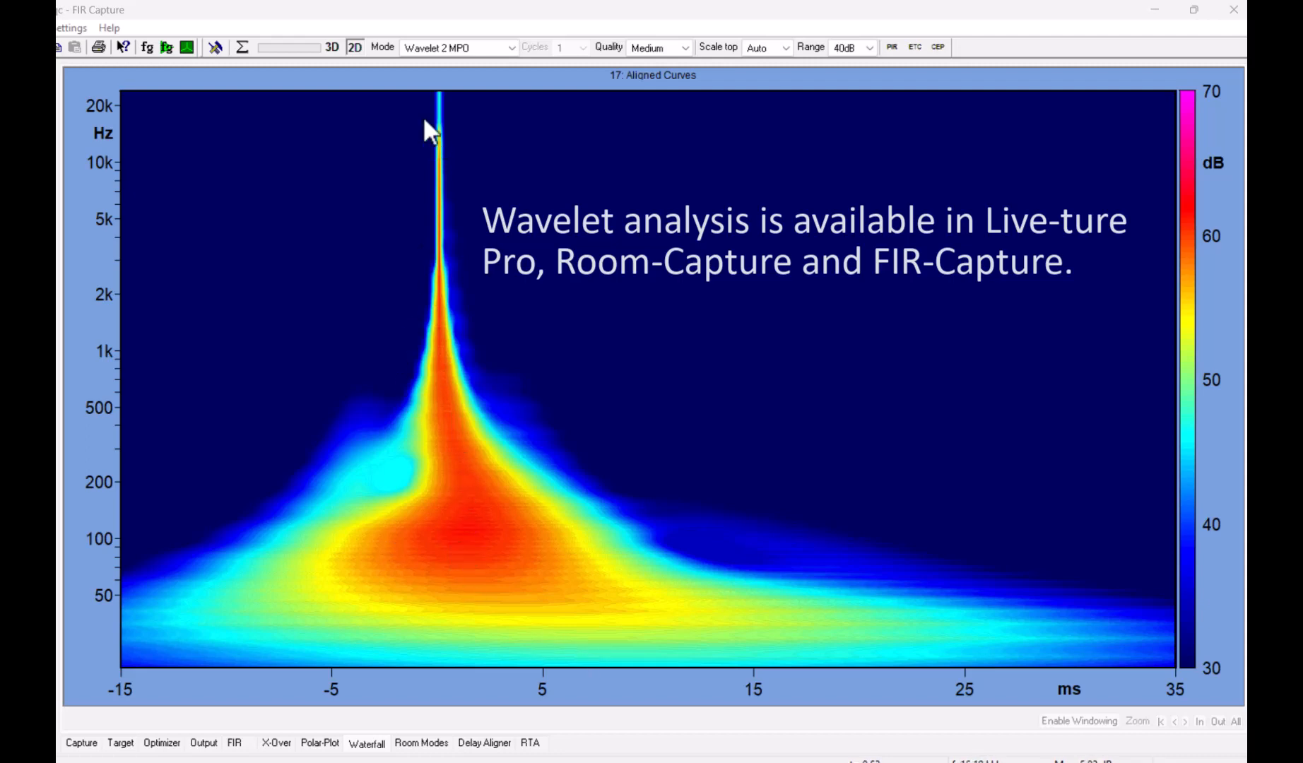
left_click(332, 46)
left_click_drag(682, 506, 600, 495)
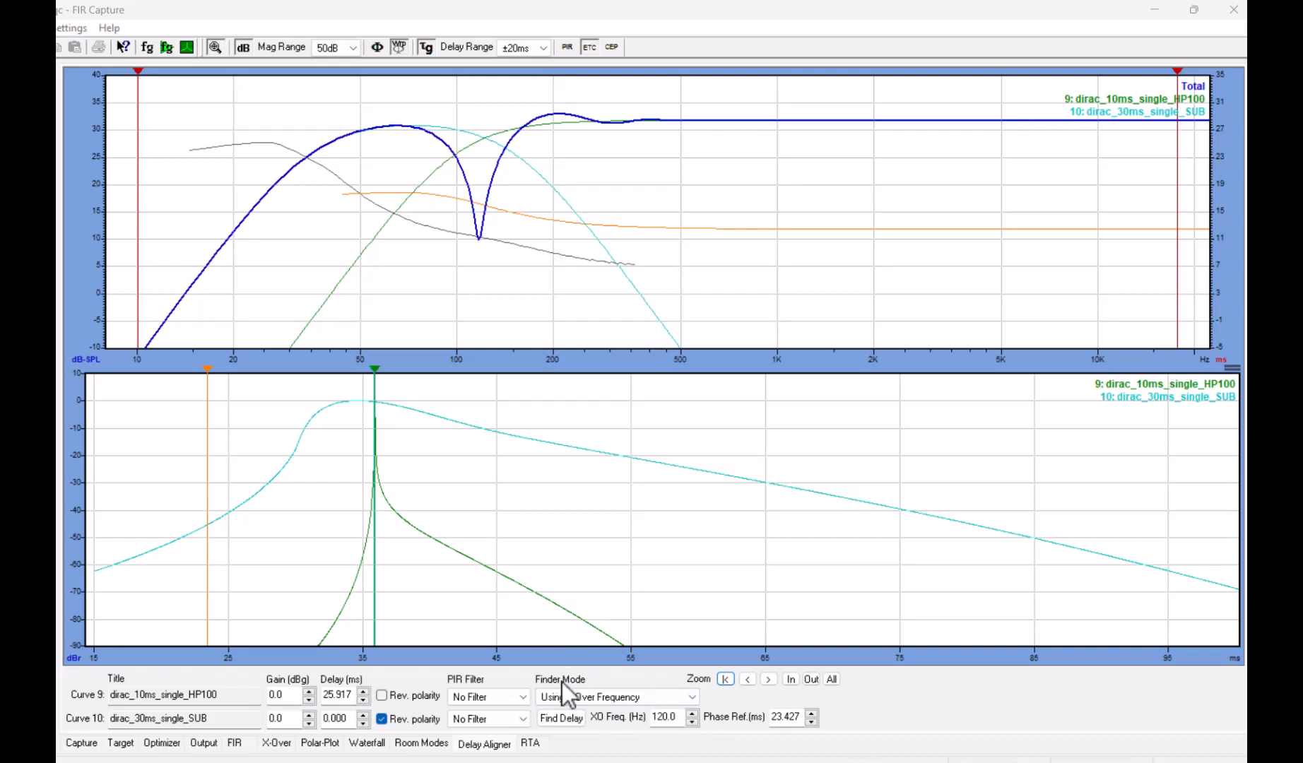
Step: Find the HP100 delay automatically using the 120 Hz crossover frequency, with the sub's polarity reversed
left_click(563, 723)
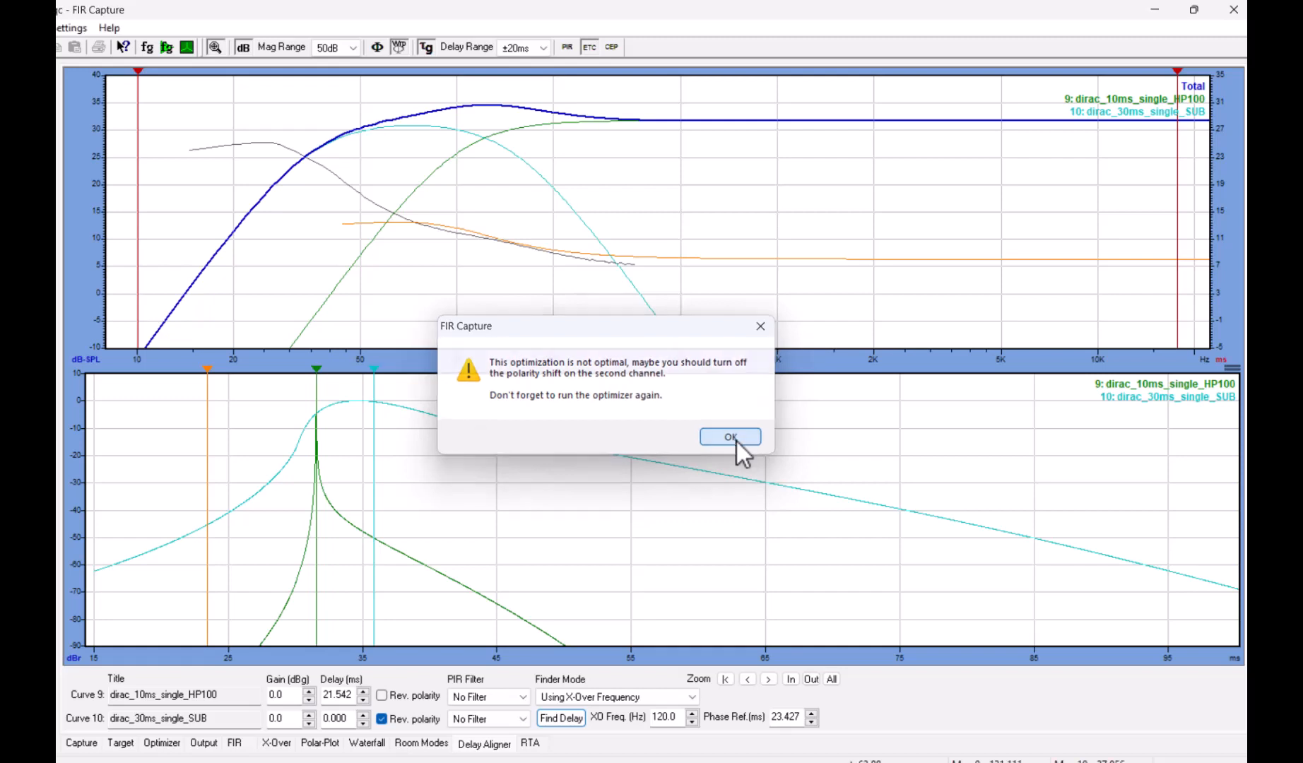
left_click(737, 440)
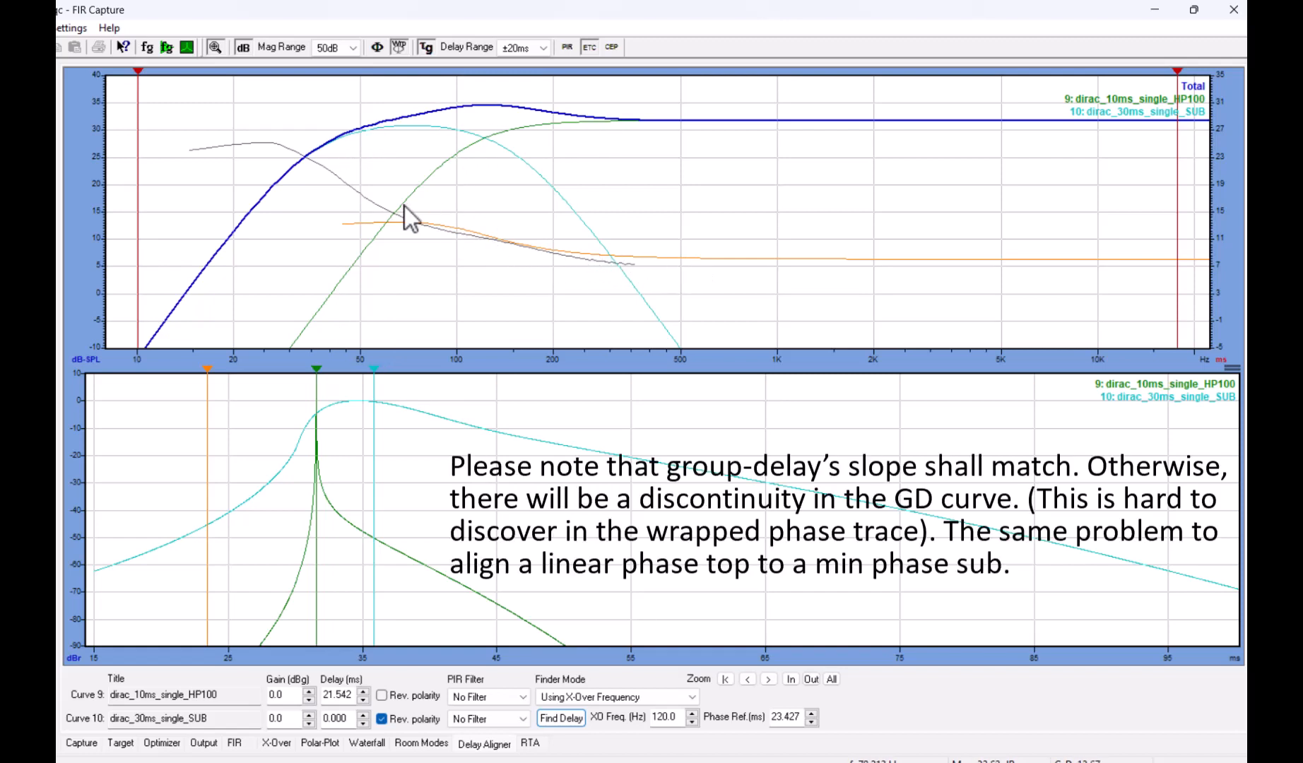
Step: Fine-tune the HP100 curve's delay to about 21.6 ms with the phase traces displayed
mouse_move(320, 609)
left_mouse_down()
mouse_move(282, 620)
mouse_move(343, 620)
mouse_move(313, 620)
left_mouse_up()
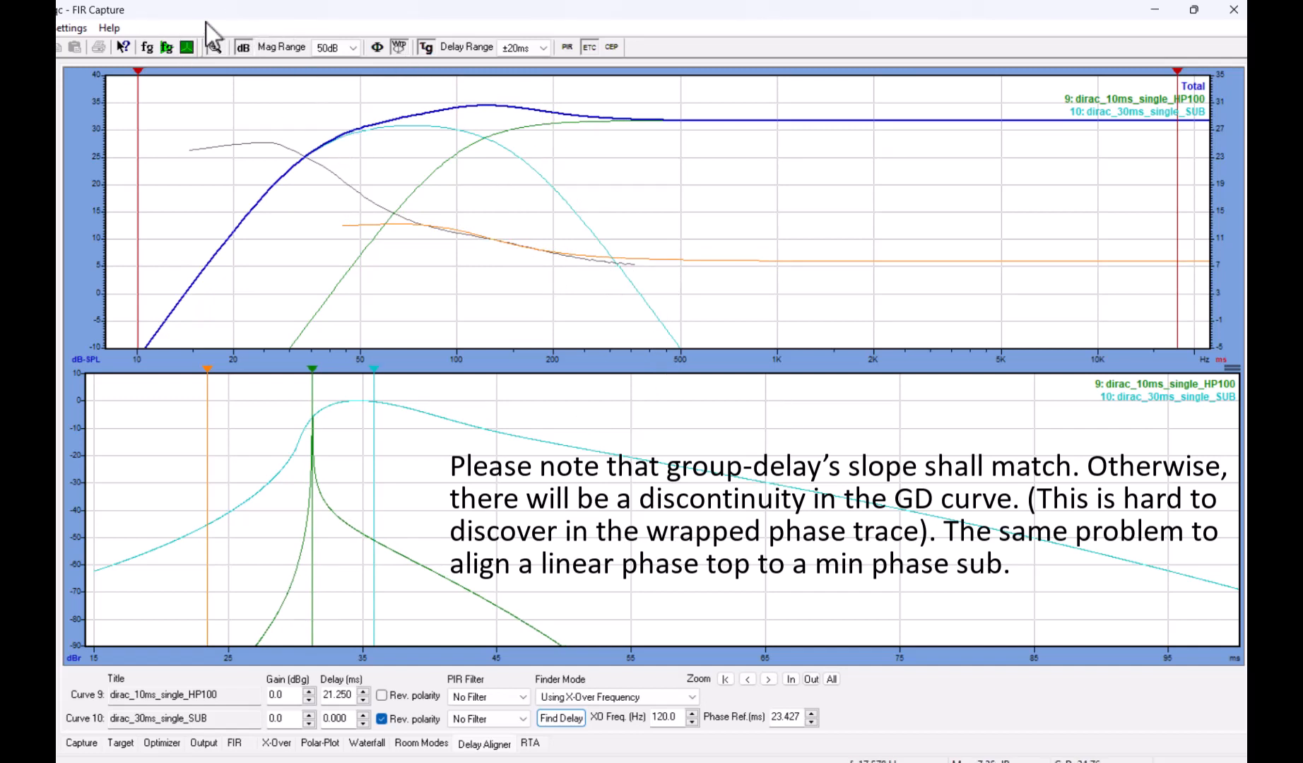
left_click(376, 47)
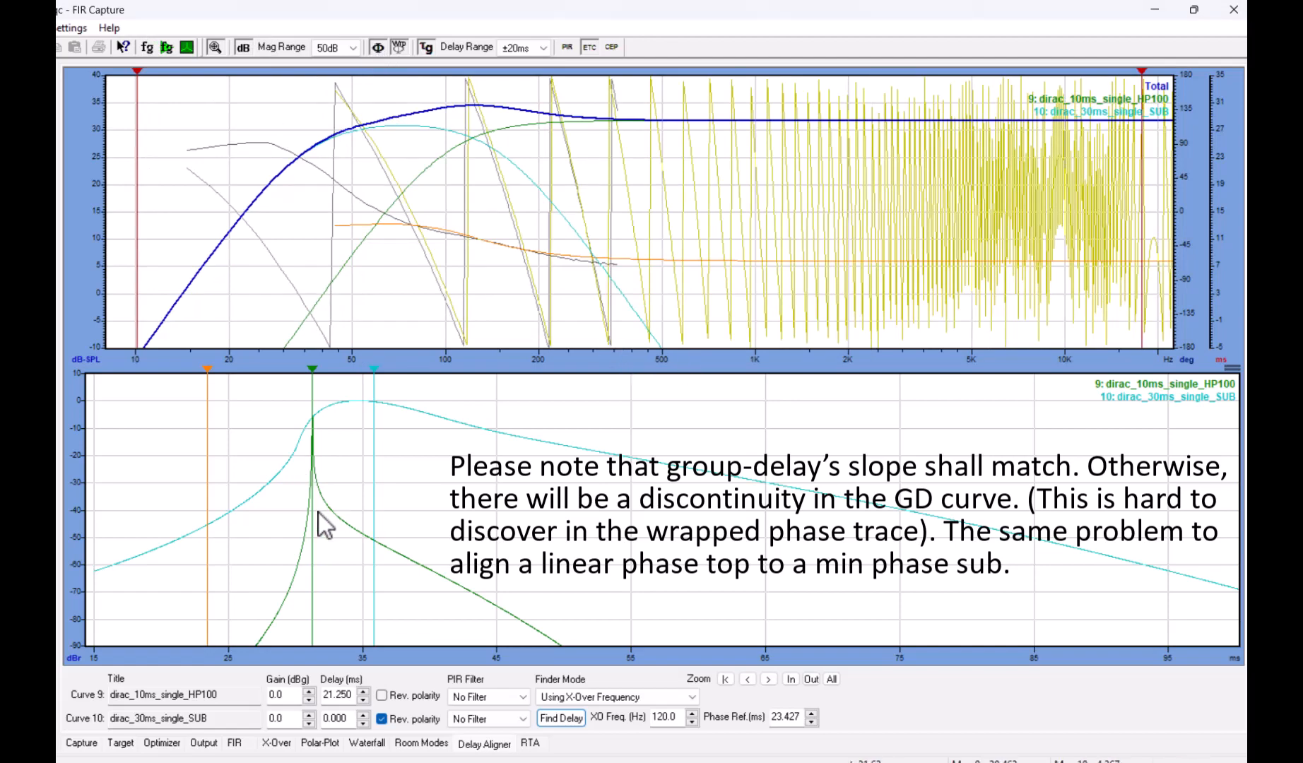
mouse_move(312, 542)
left_mouse_down()
mouse_move(328, 542)
mouse_move(318, 550)
left_mouse_up()
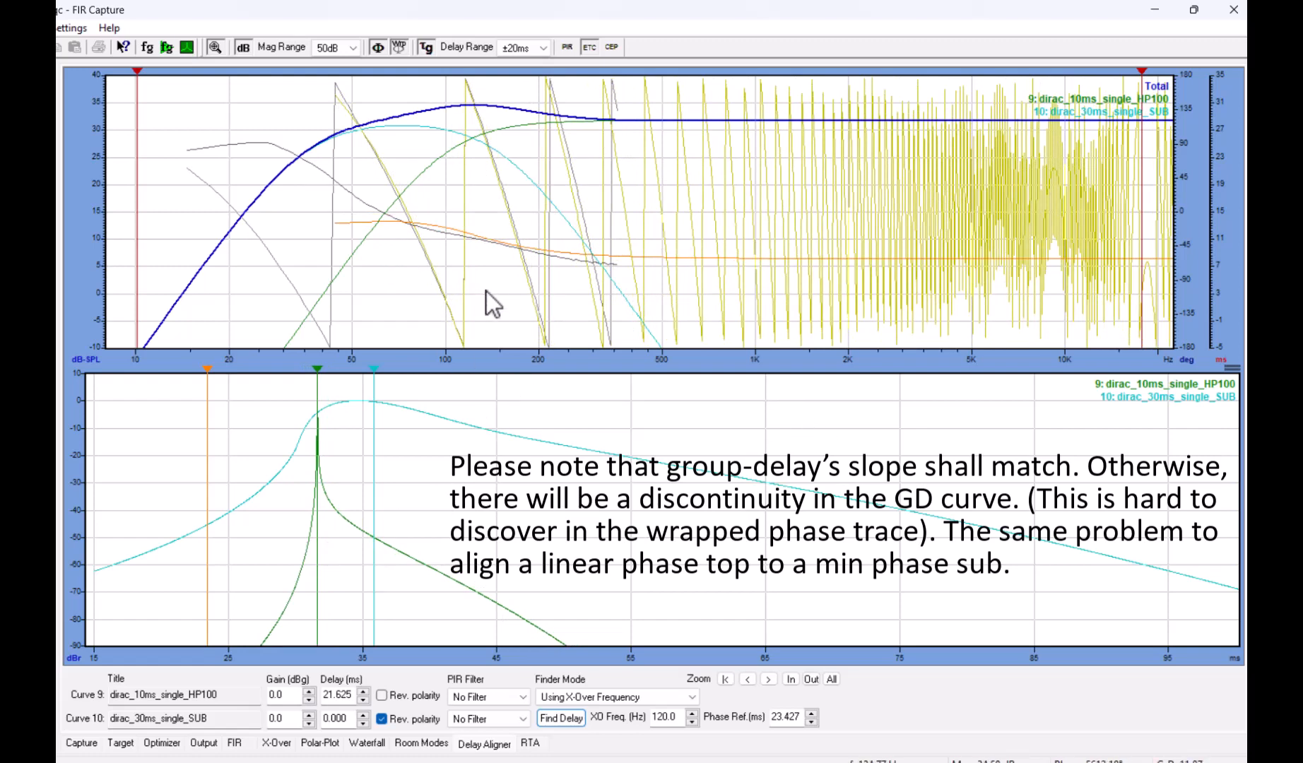
Step: Copy the total of the realigned curves to the capture curve list and go to that list
right_click(484, 272)
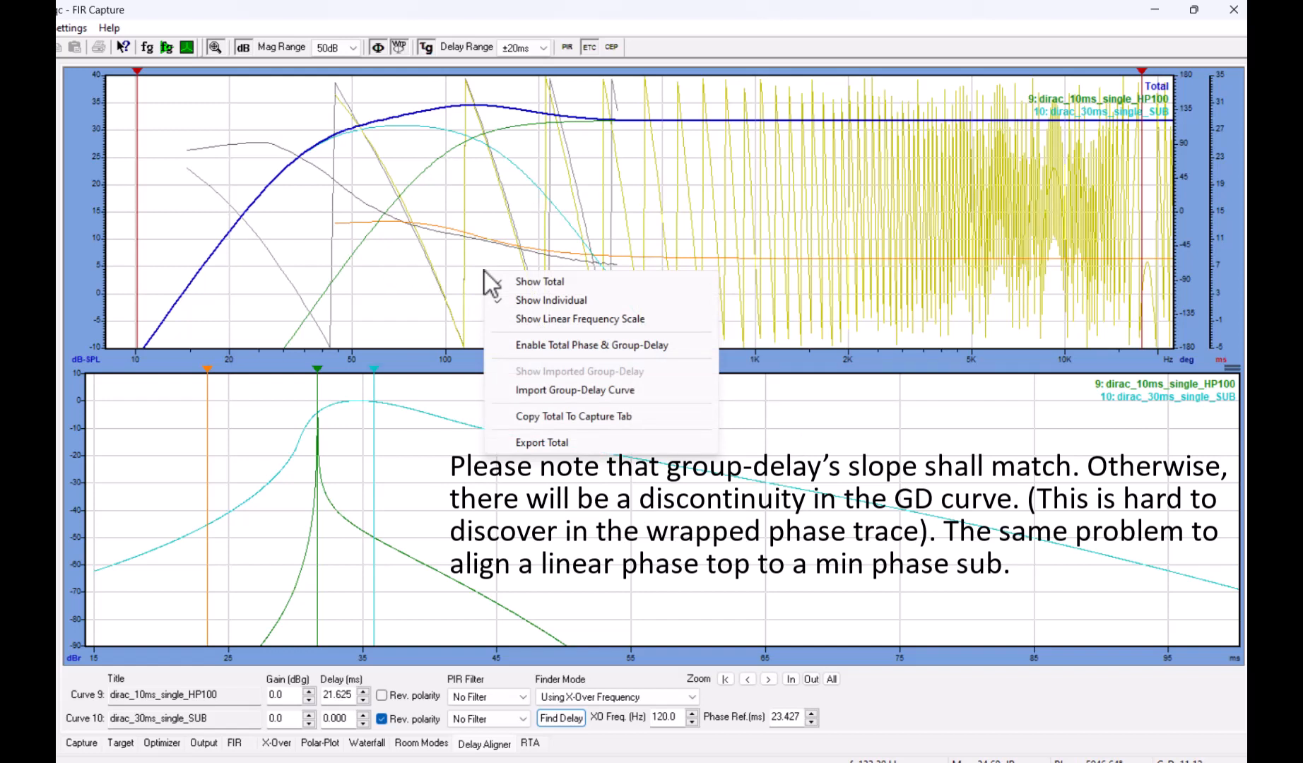
left_click(594, 417)
left_click(81, 743)
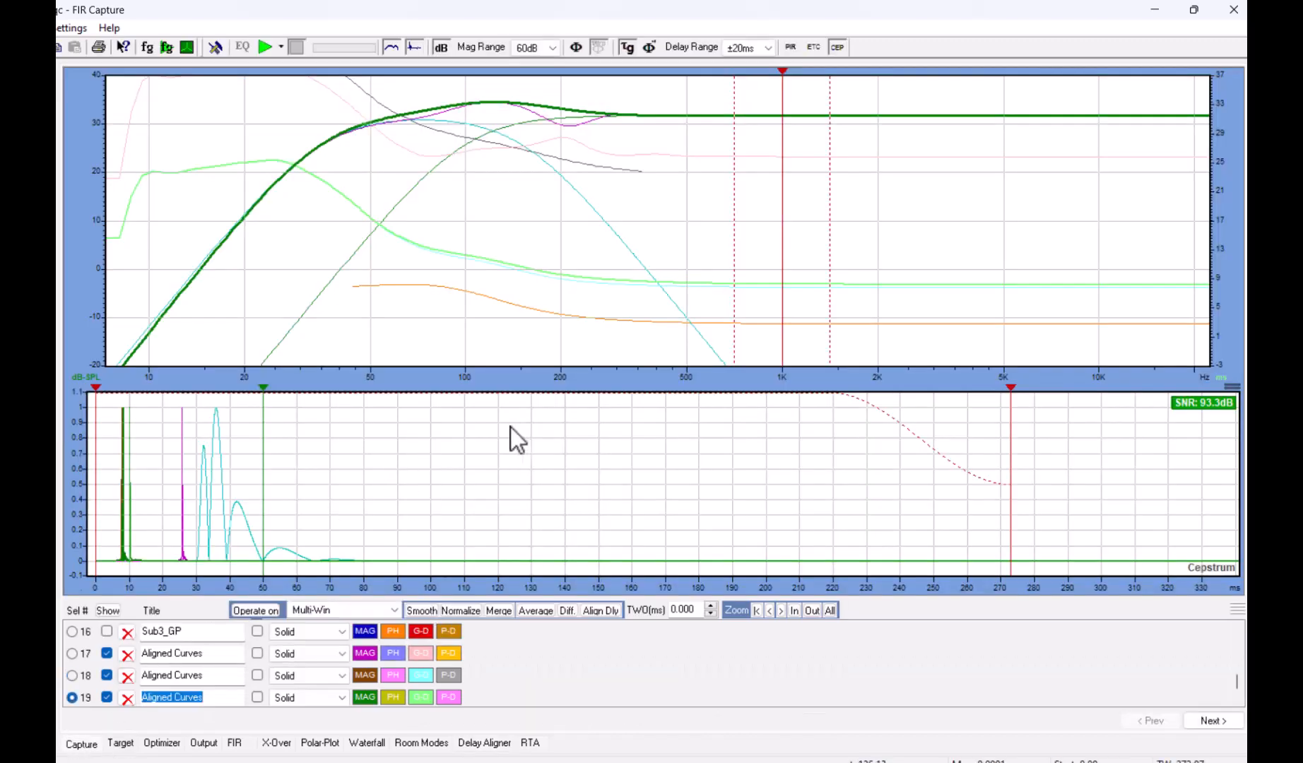
Step: Calculate 50 ms wavelets for the newest Aligned Curves sum (curve 19) and rotate its plot in 3D
right_click(411, 476)
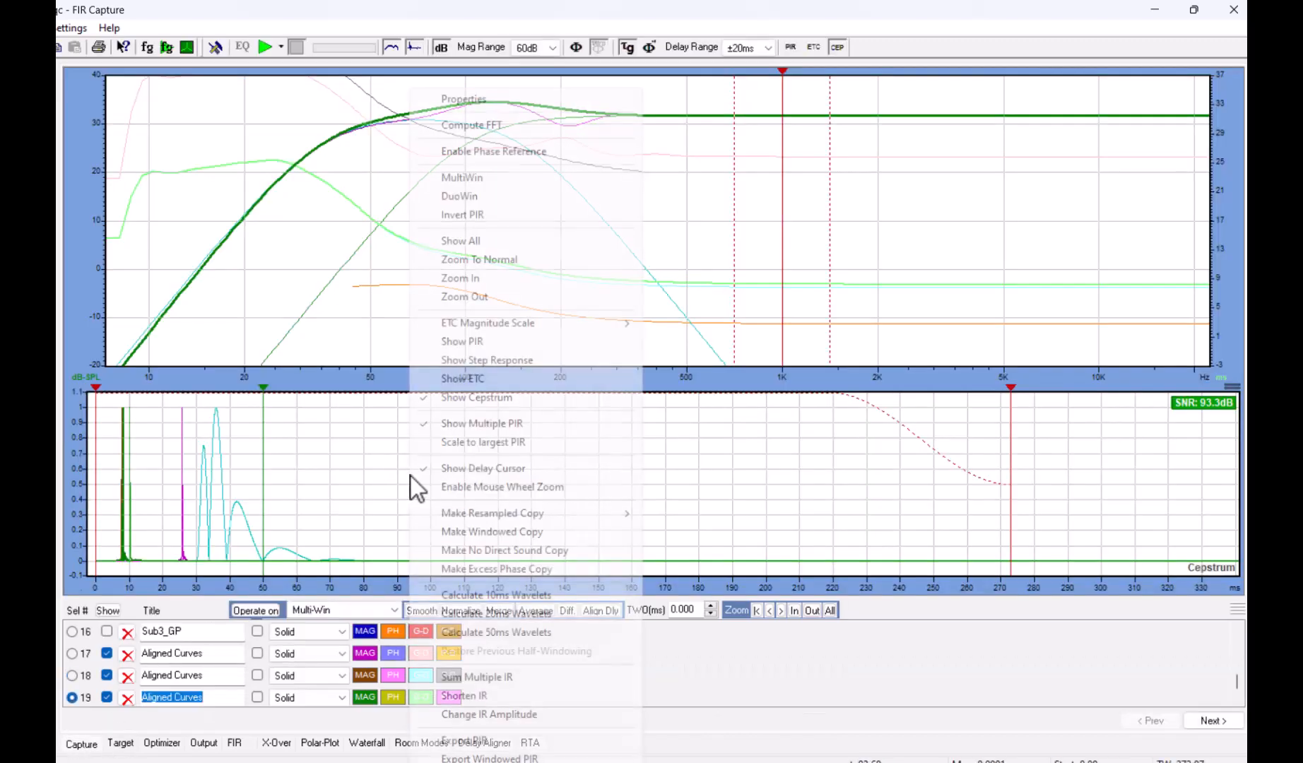
left_click(490, 638)
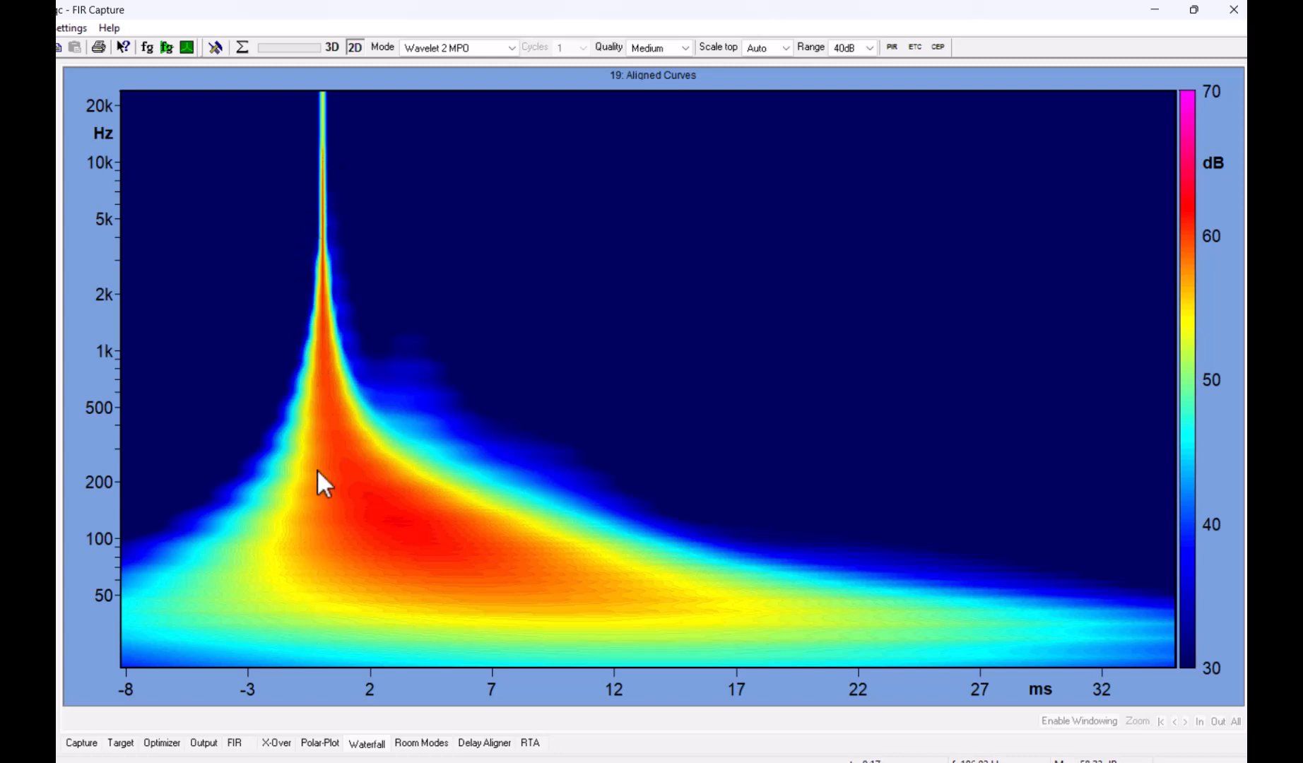
left_click(331, 47)
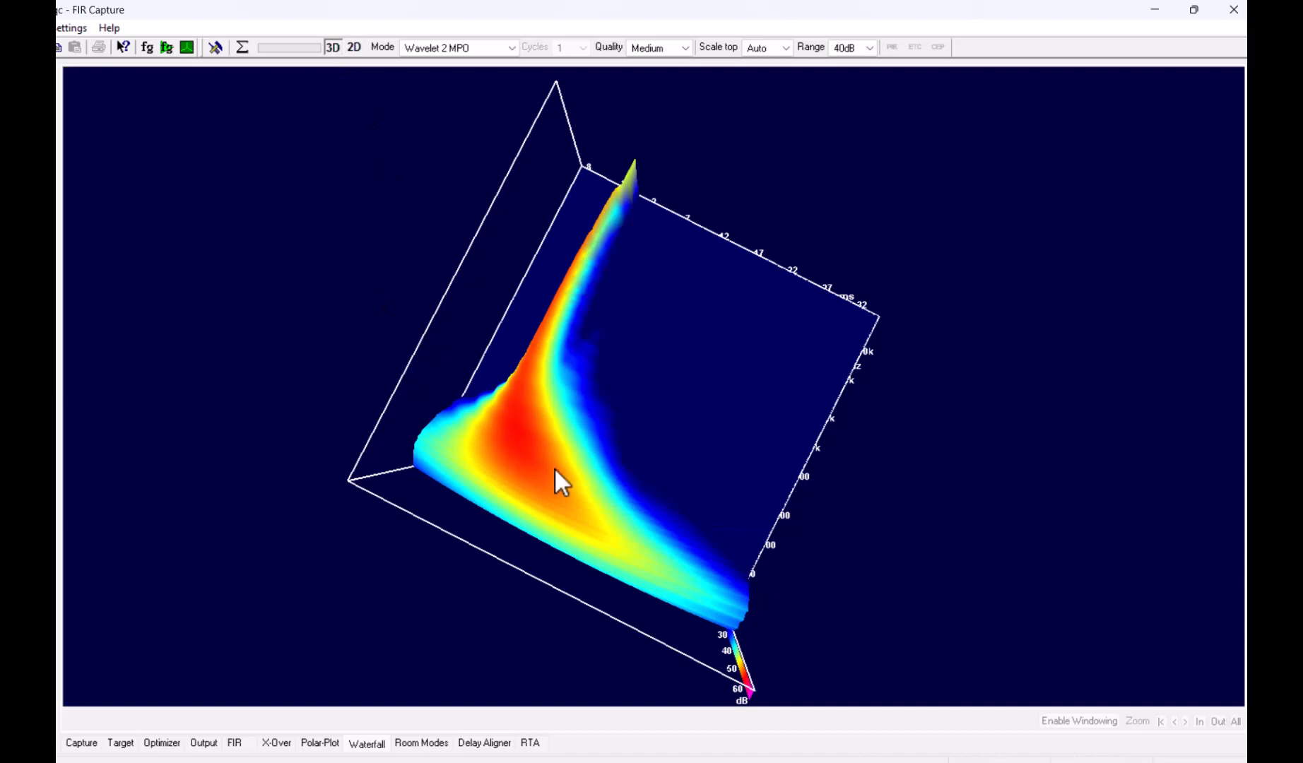
left_click_drag(555, 470, 589, 503)
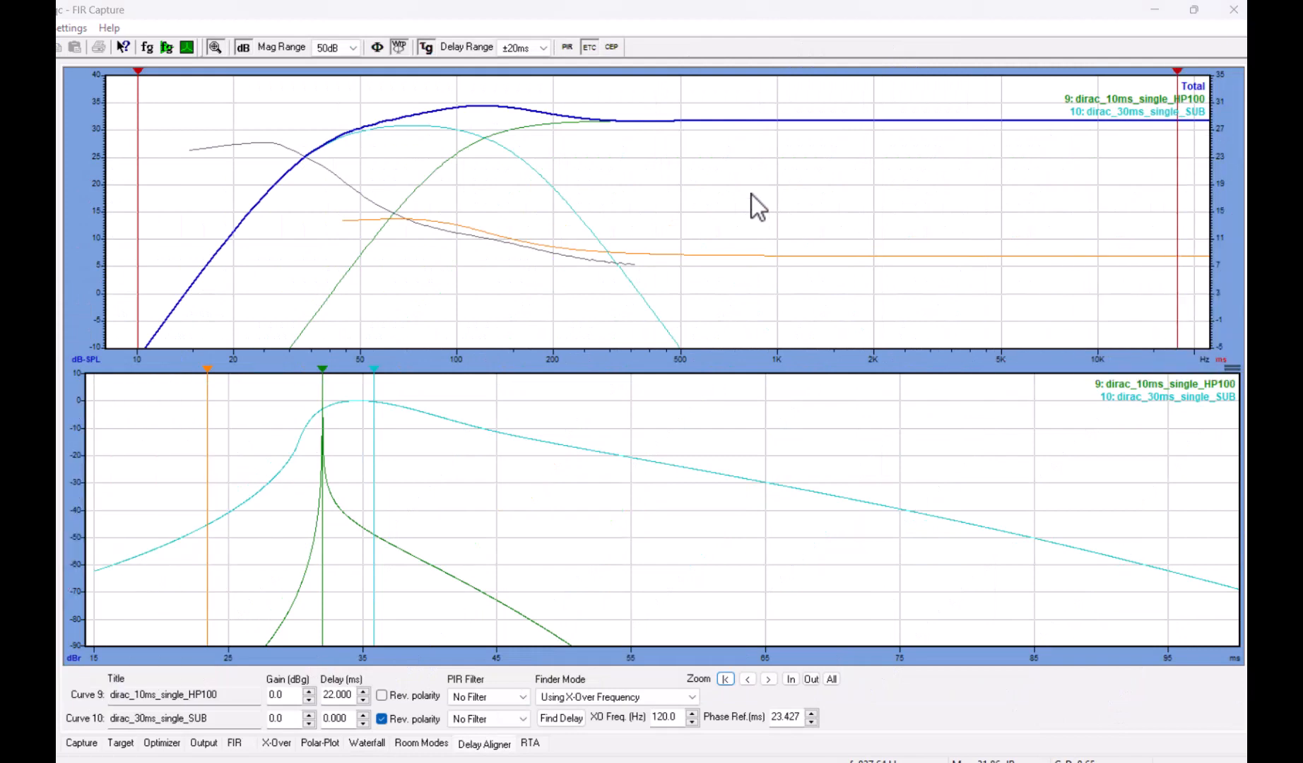
Step: Enable total phase and group delay, and try later HP100 positions, ending at a delay of about 26 ms
right_click(752, 198)
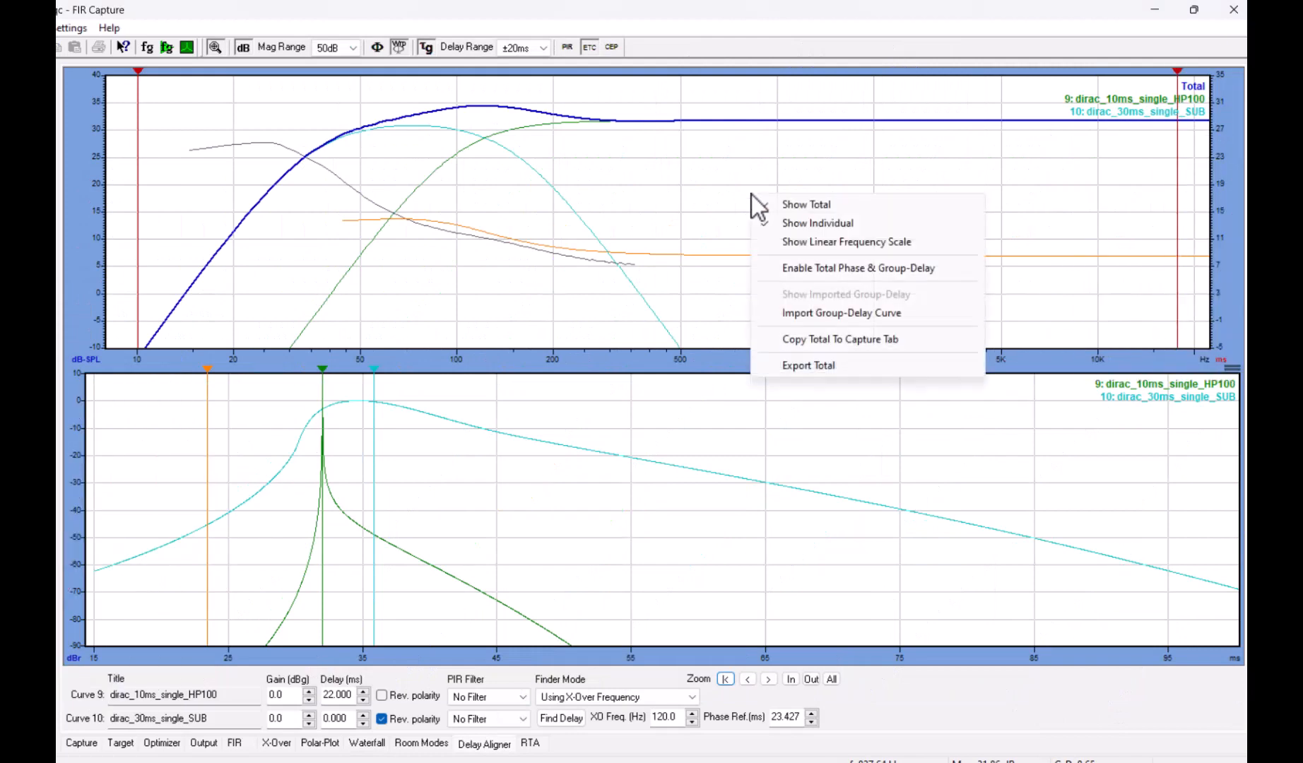
left_click(797, 268)
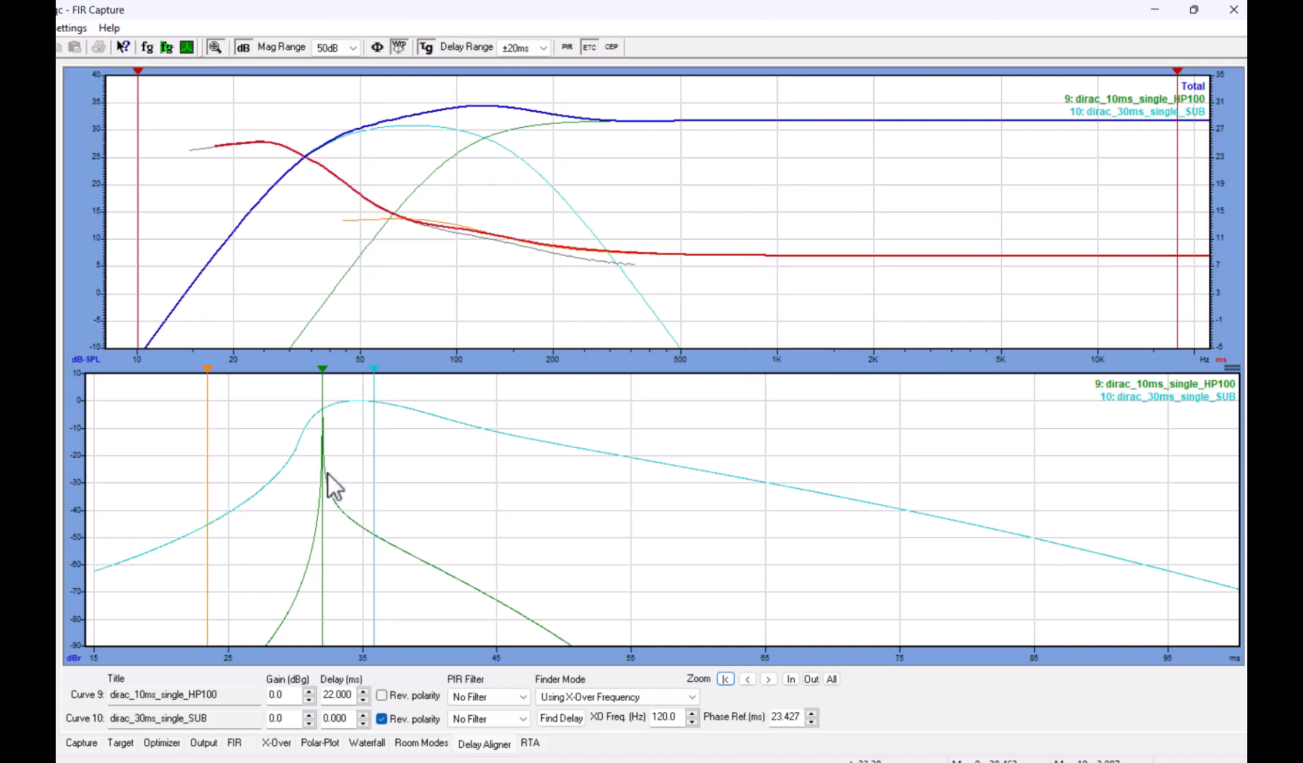
mouse_move(324, 477)
left_mouse_down()
mouse_move(349, 468)
mouse_move(328, 466)
mouse_move(459, 464)
mouse_move(370, 460)
mouse_move(410, 457)
left_mouse_up()
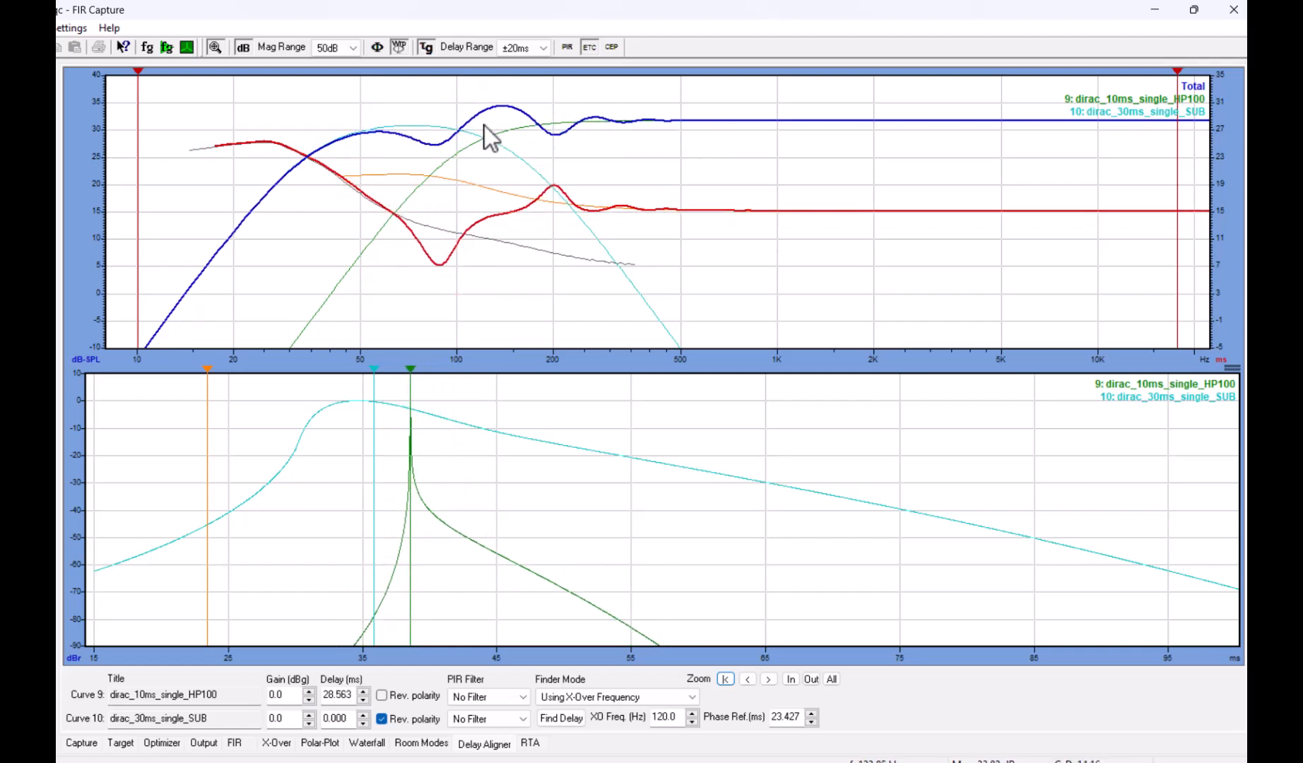
mouse_move(412, 551)
left_mouse_down()
mouse_move(436, 539)
mouse_move(535, 552)
mouse_move(367, 540)
mouse_move(466, 548)
mouse_move(390, 547)
mouse_move(409, 544)
left_mouse_up()
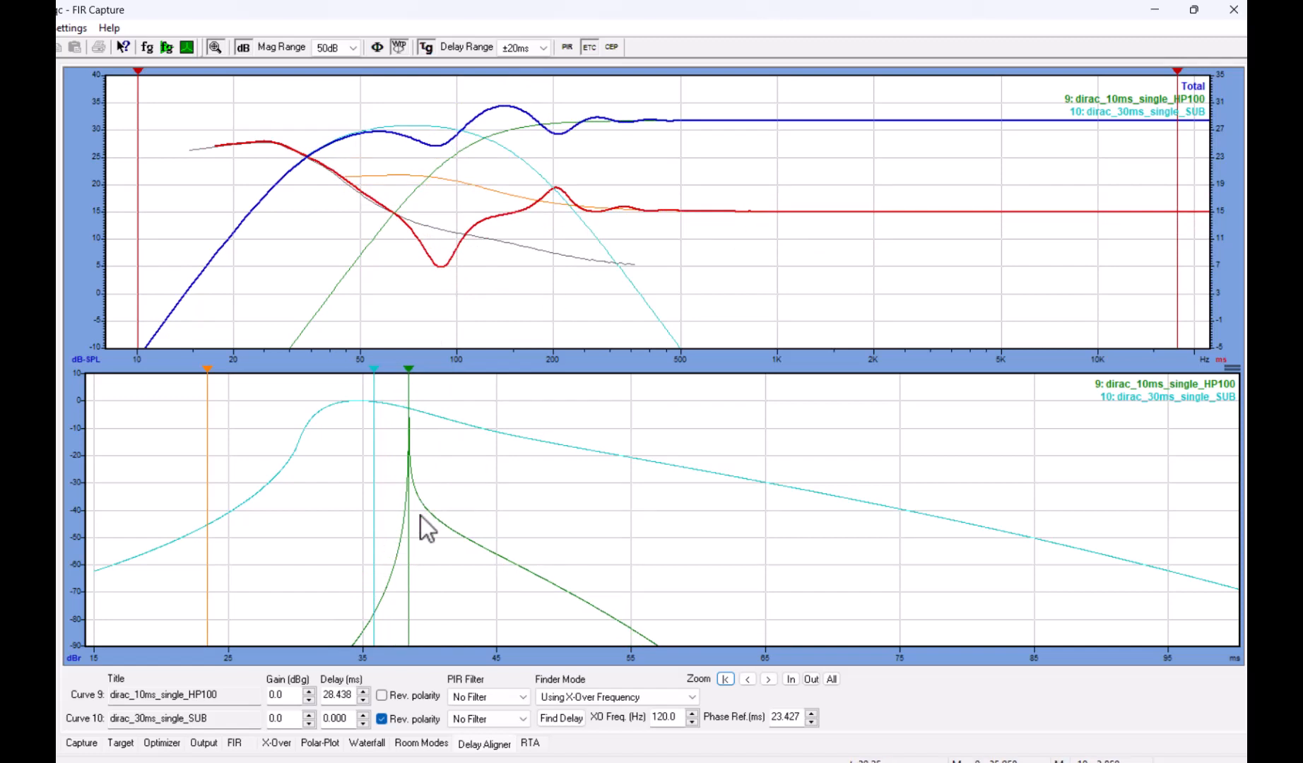
left_click_drag(416, 581, 376, 581)
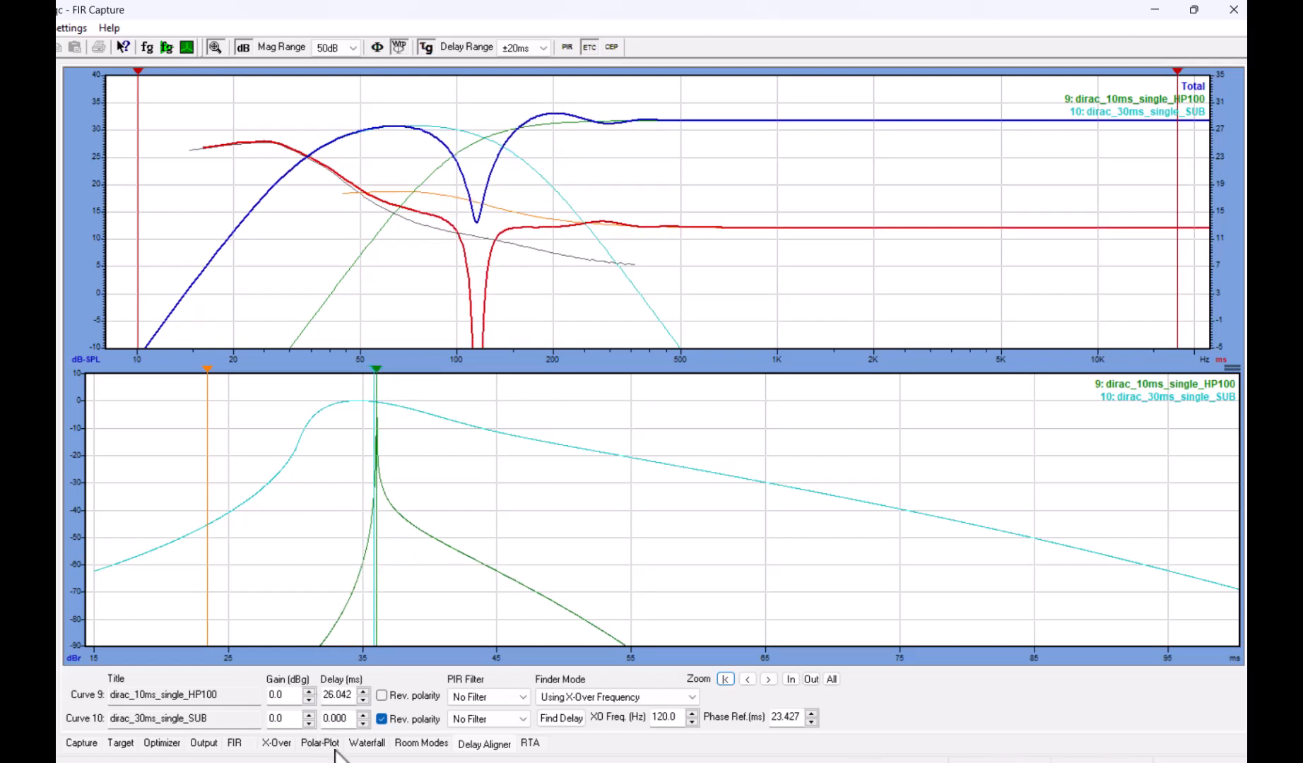
Step: Turn off the sub's reversed polarity and shift the HP100 curve's delay to about 27.8 ms
left_click(382, 718)
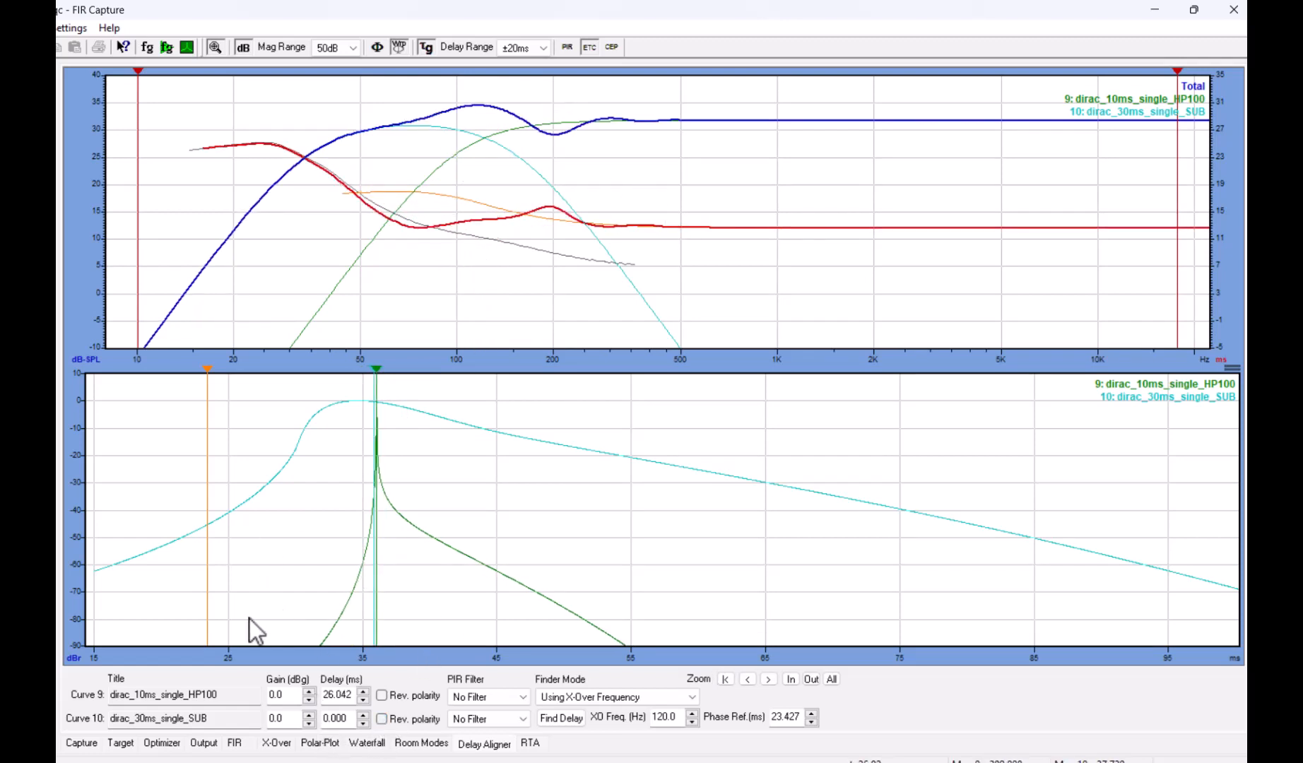
mouse_move(376, 620)
left_mouse_down()
mouse_move(393, 615)
mouse_move(360, 621)
mouse_move(454, 617)
mouse_move(402, 612)
left_mouse_up()
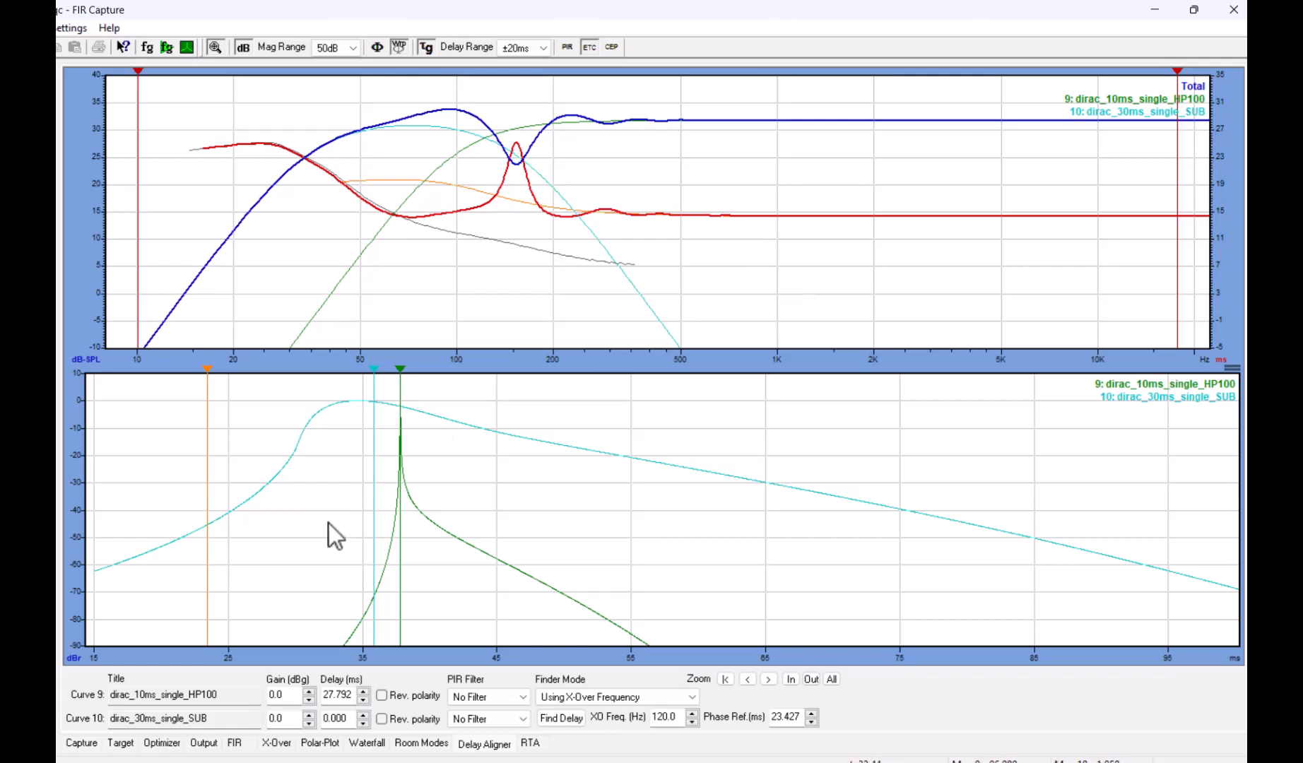
Step: Examine the wavelet waterfall plot in 3D from several angles
left_click(366, 747)
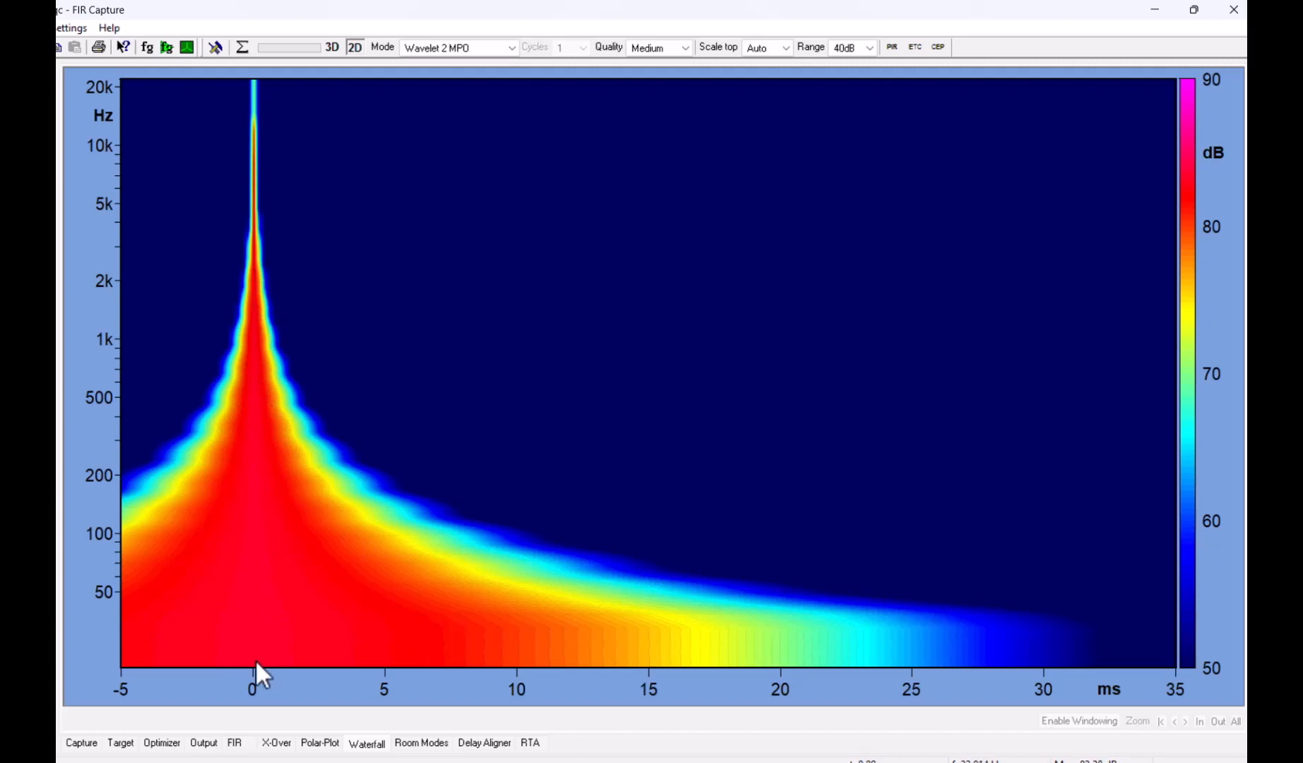
left_click(332, 45)
left_click_drag(483, 445, 540, 456)
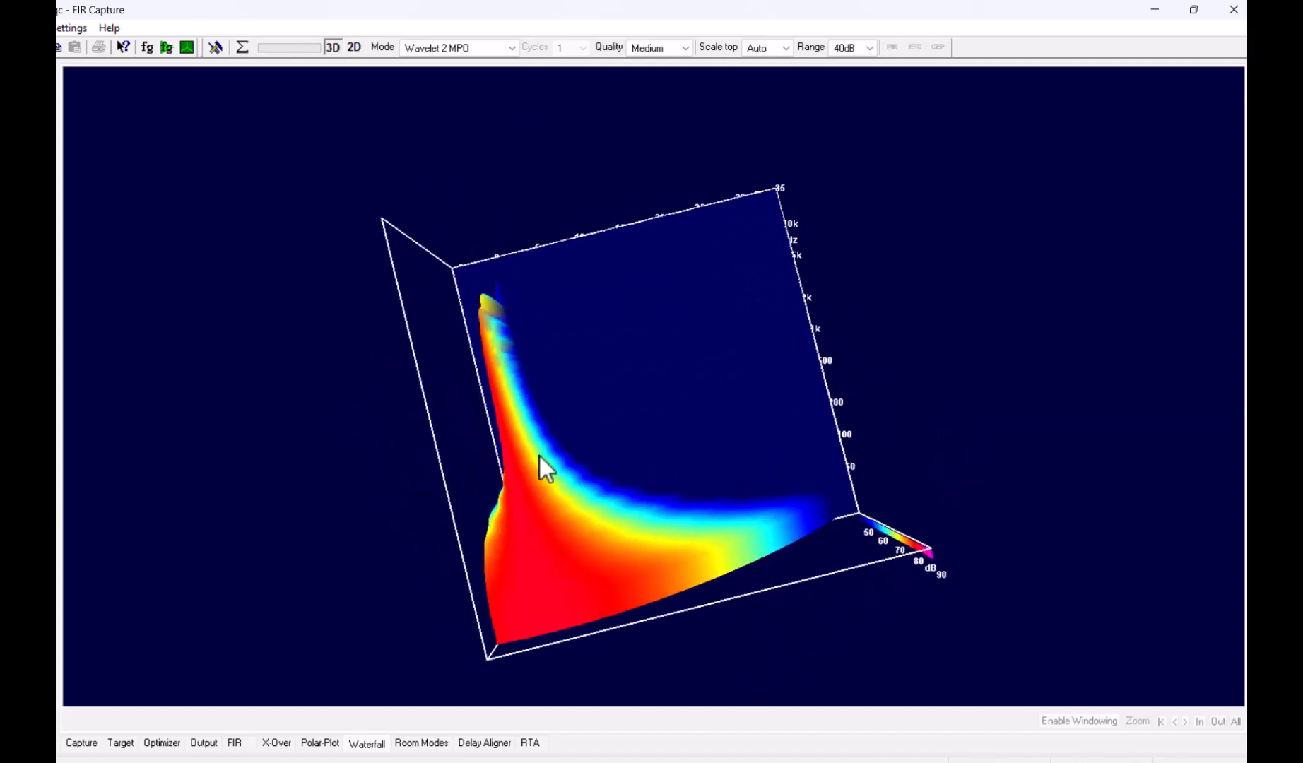
left_click_drag(450, 478, 495, 480)
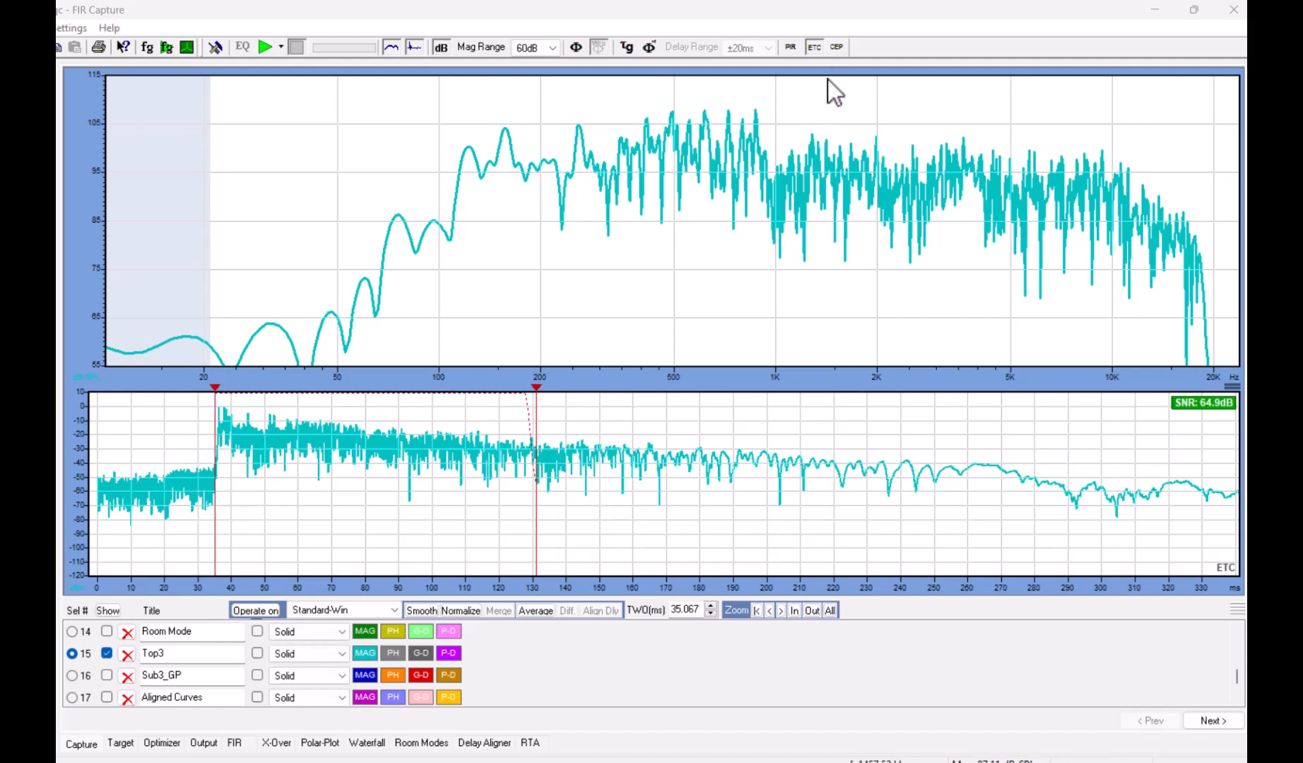
Step: Compare the Top3 measurement's time response as PIR, ETC and cepstrum
left_click(791, 48)
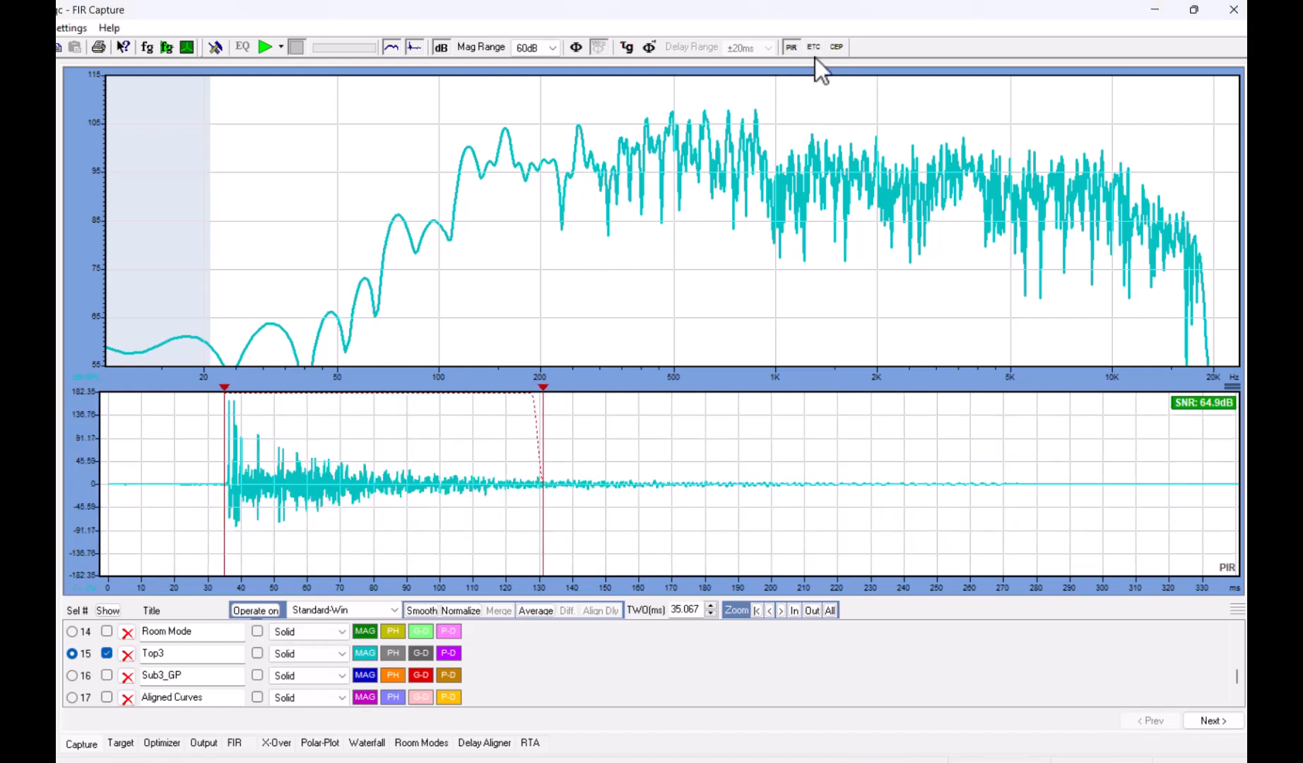
left_click(816, 50)
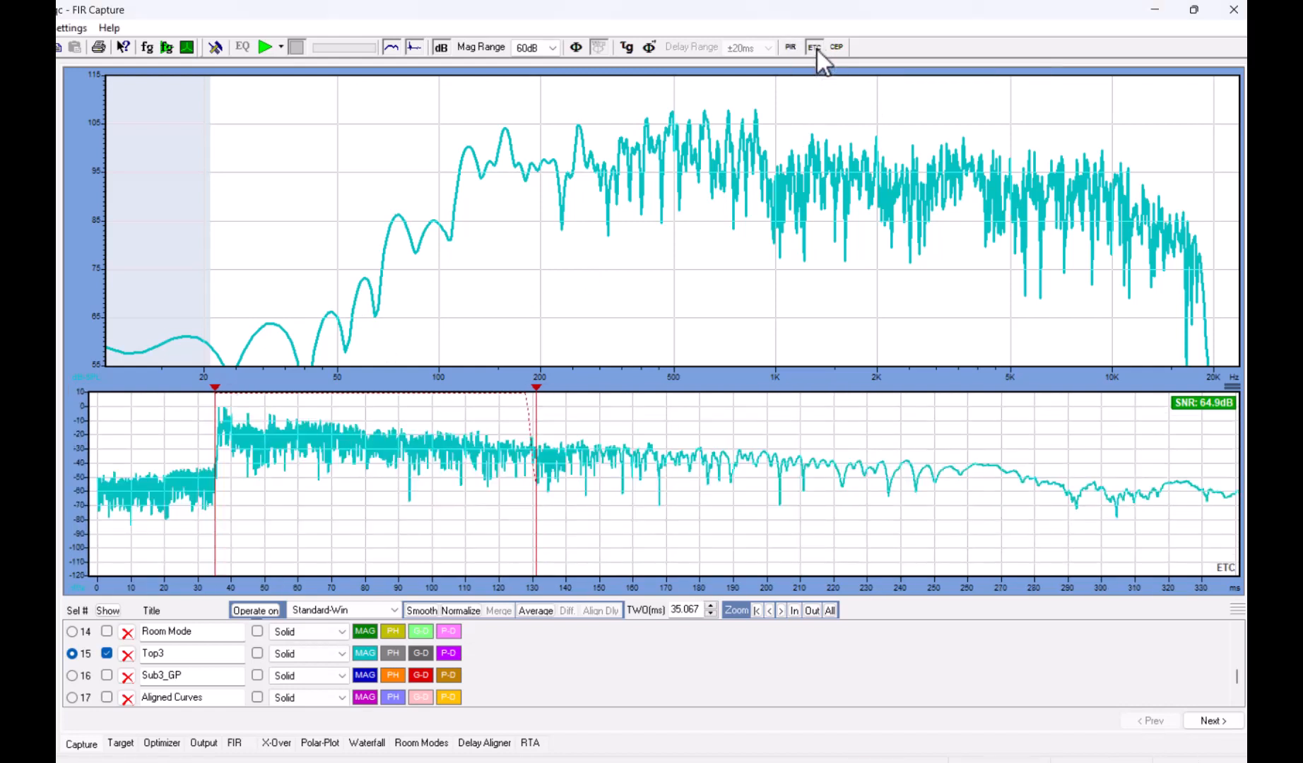
left_click(838, 50)
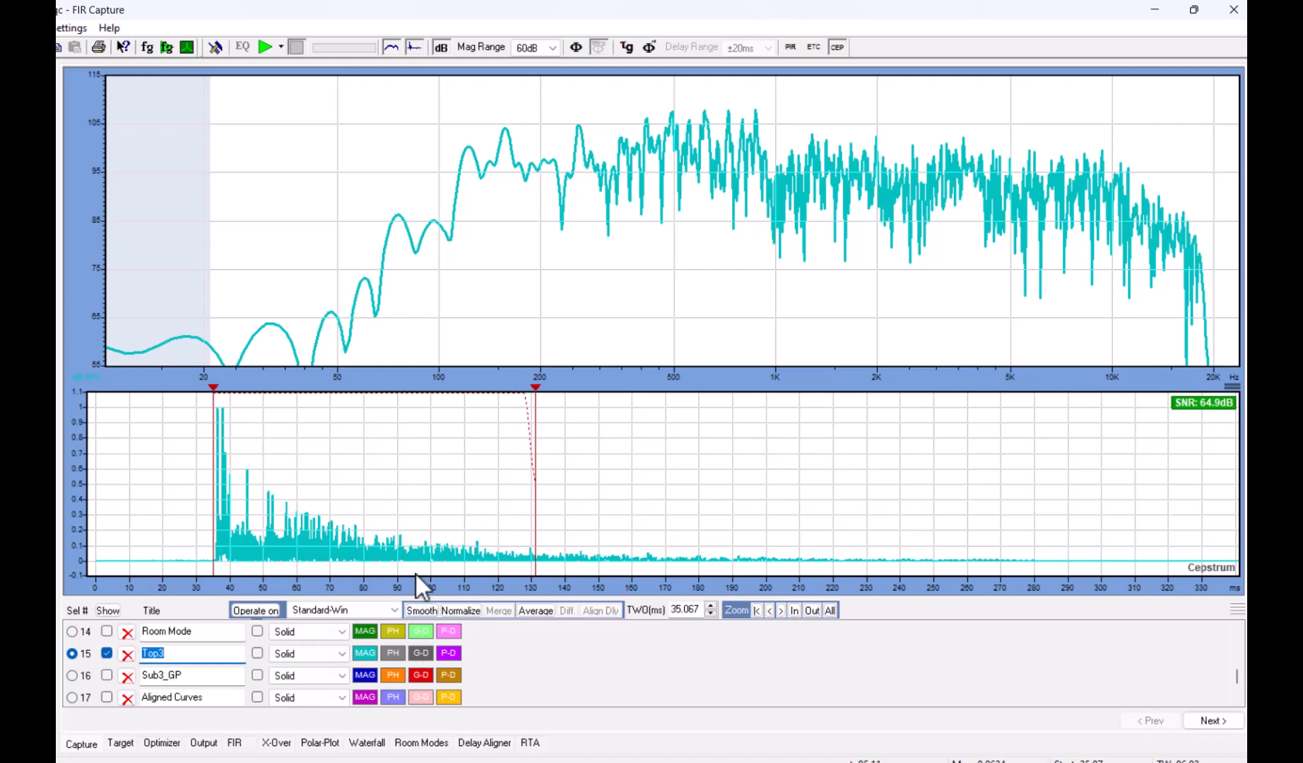
Step: Preview the Top3 measurement with smoothing and with its phase trace, returning to the unsmoothed magnitude display
left_click(425, 613)
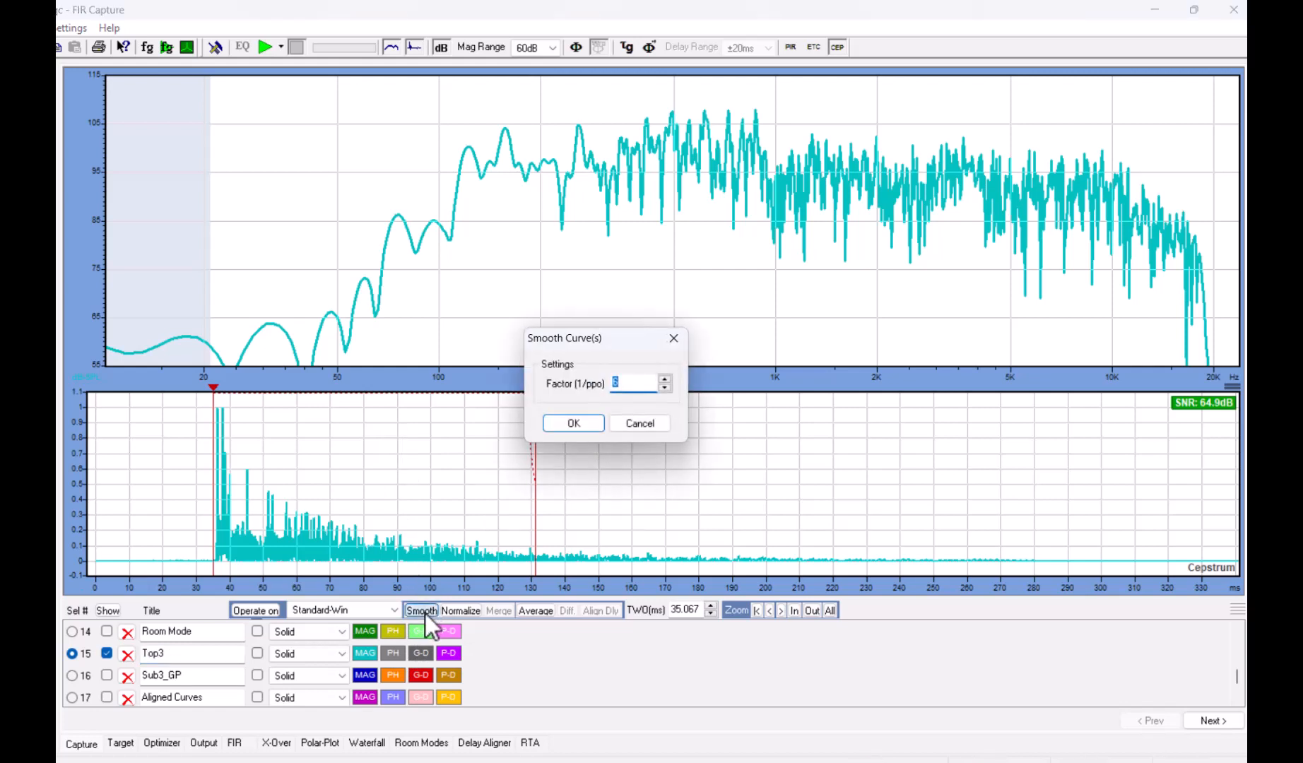
left_click(574, 423)
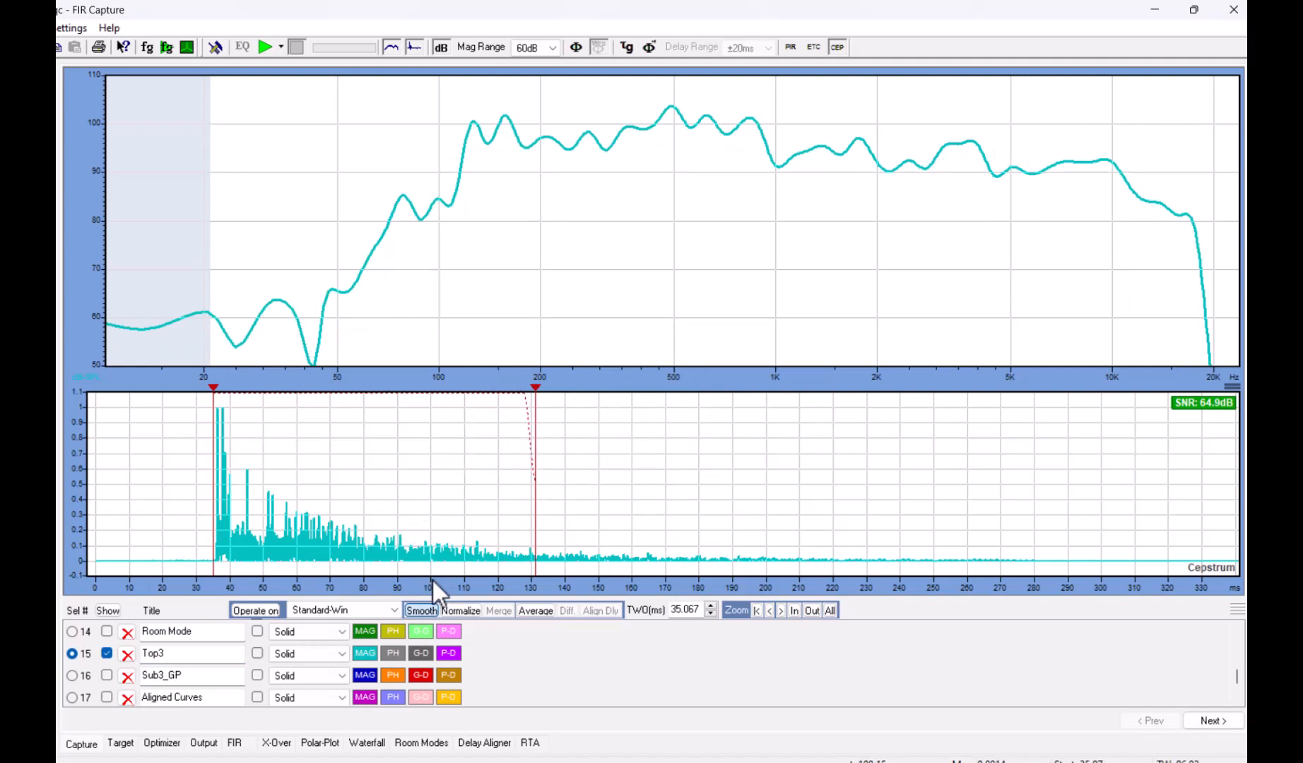
left_click(424, 612)
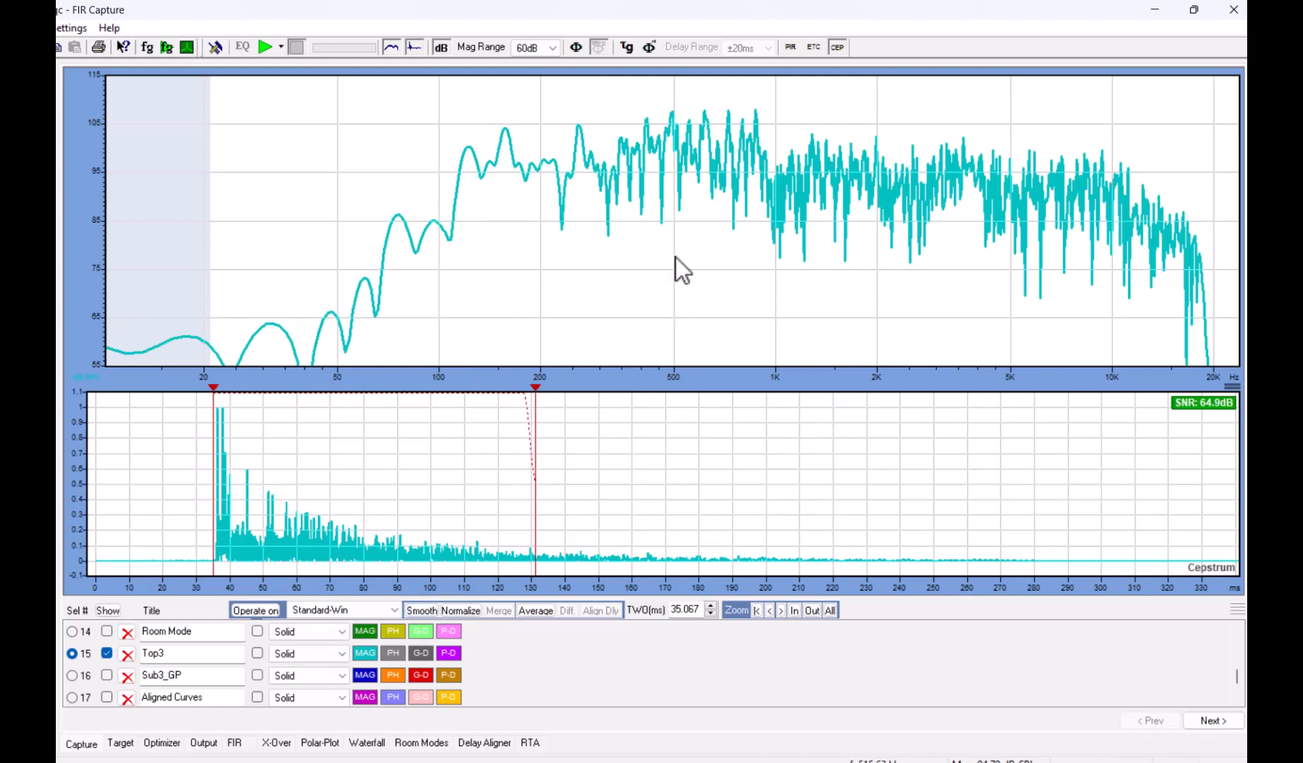
left_click(576, 47)
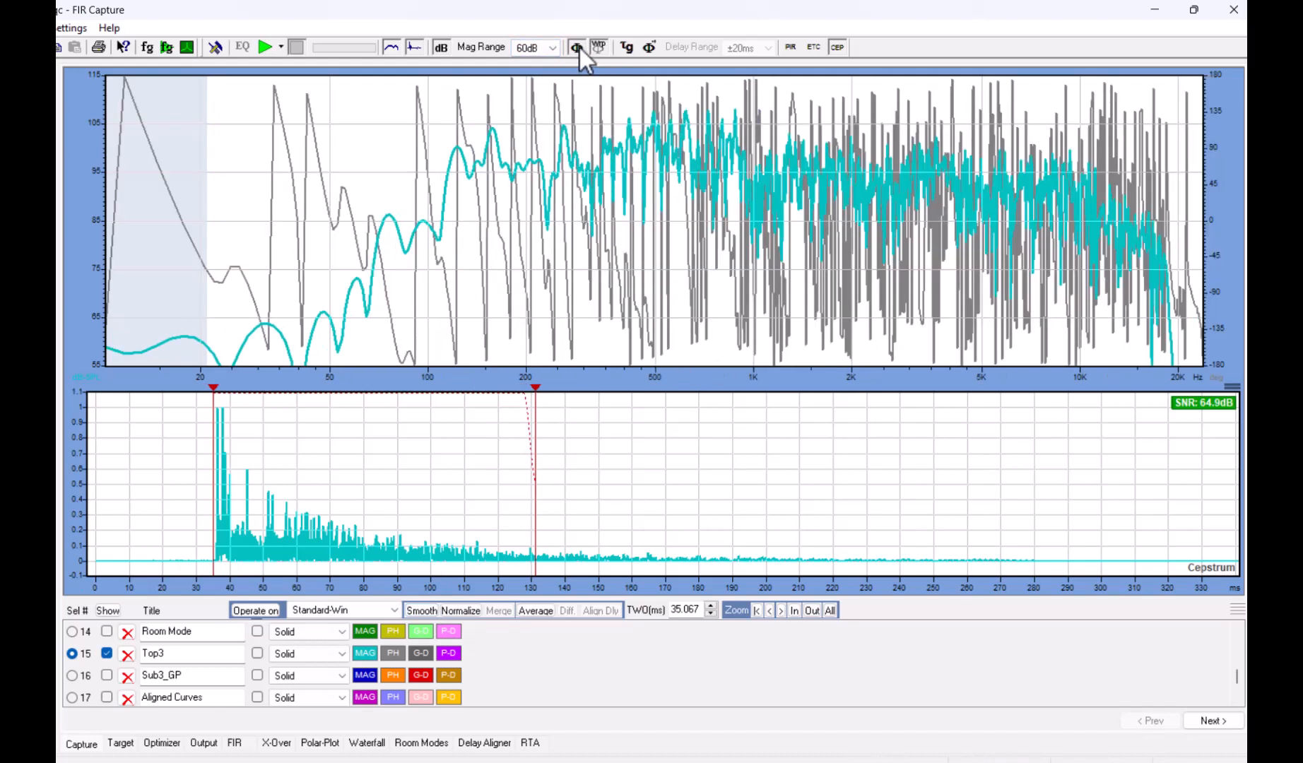
left_click(576, 47)
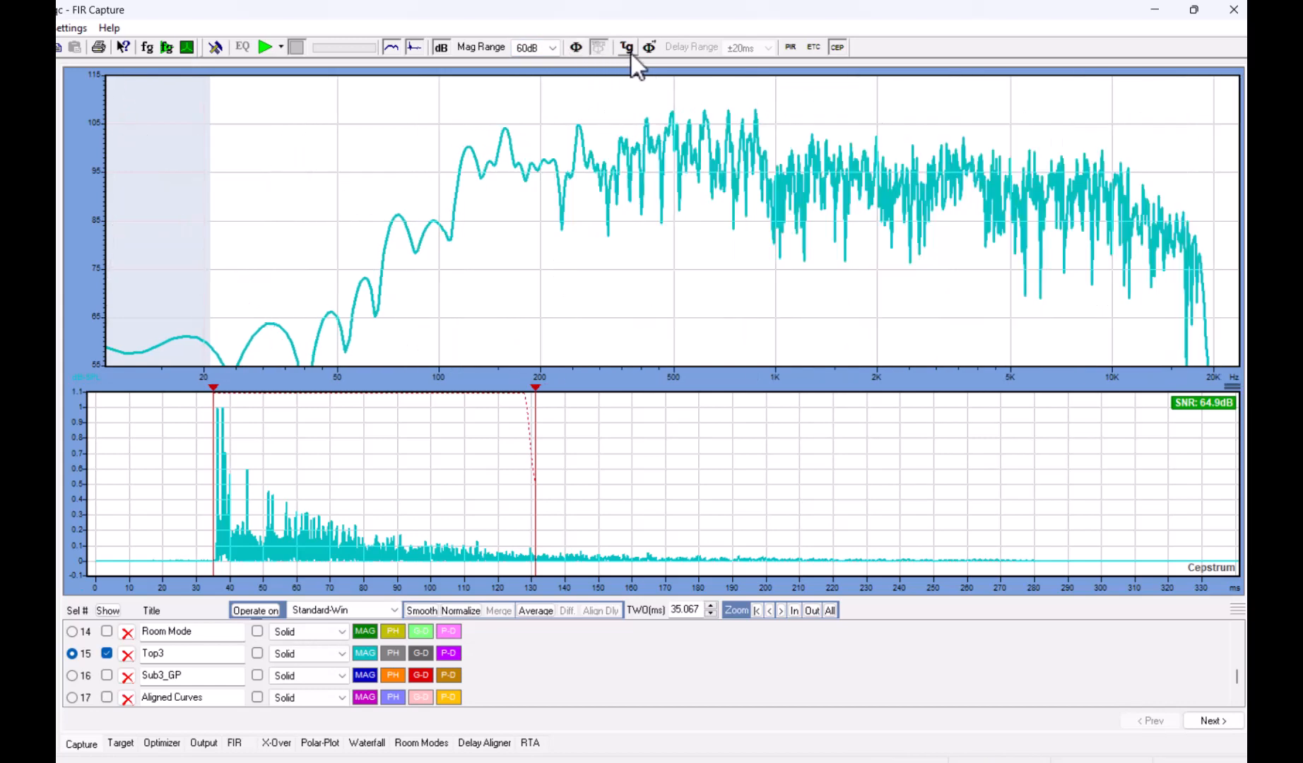
Step: Show Top3's group delay with a ±100 ms delay range, shift its axis, and check the curve with temporary smoothing
left_click(627, 48)
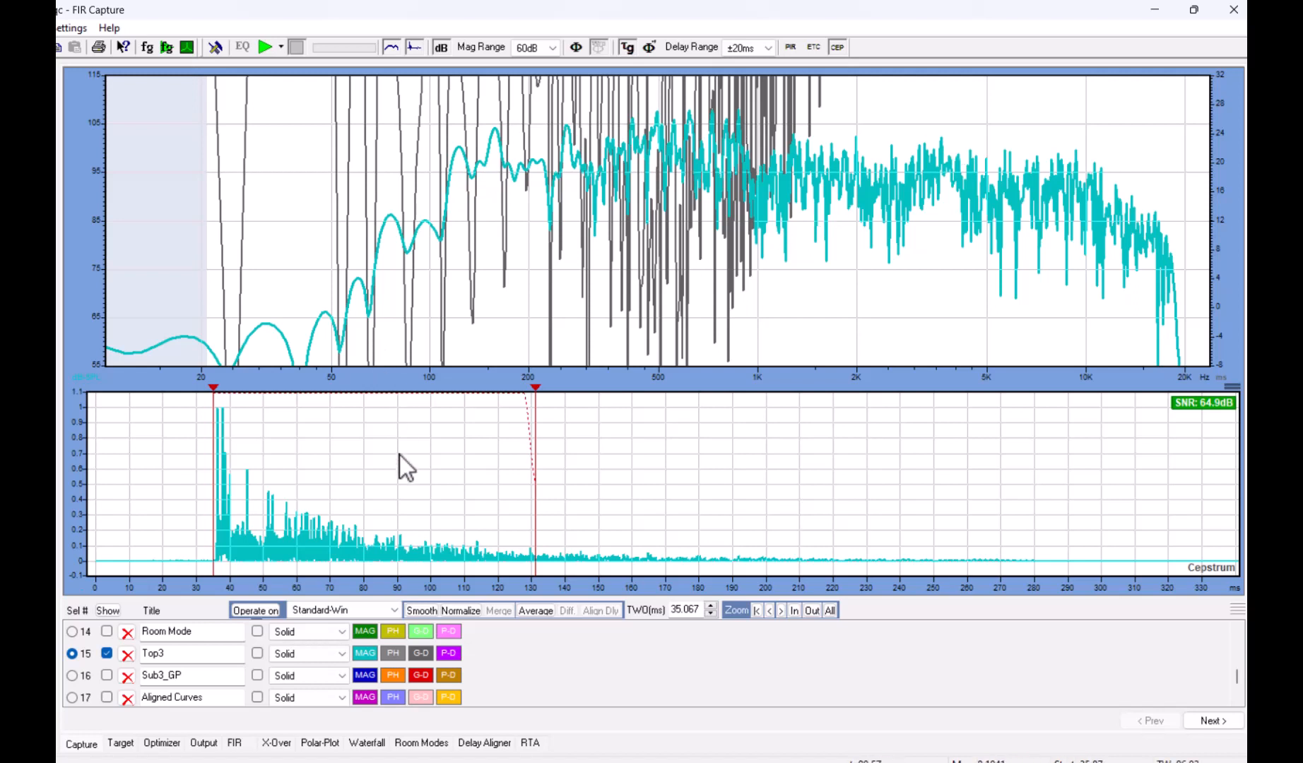
left_click(422, 613)
left_click(422, 612)
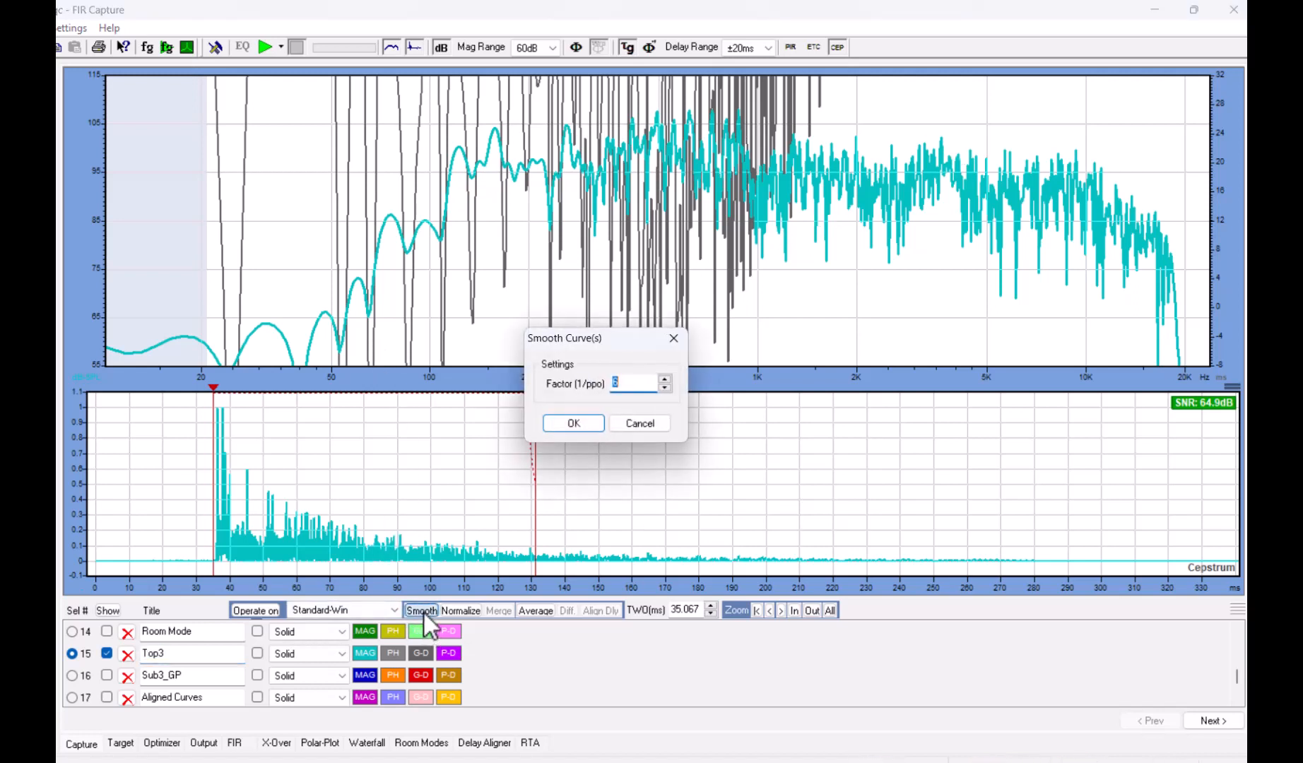
left_click(584, 424)
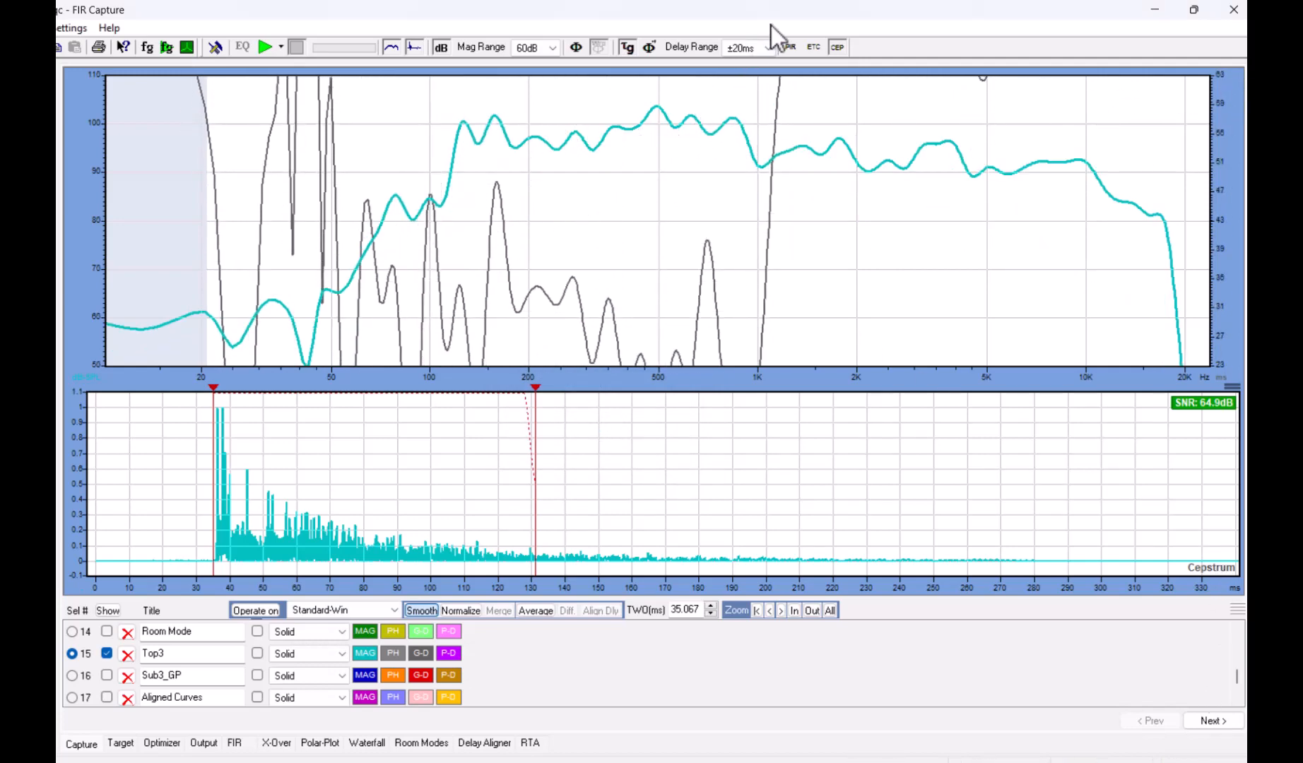
left_click(766, 47)
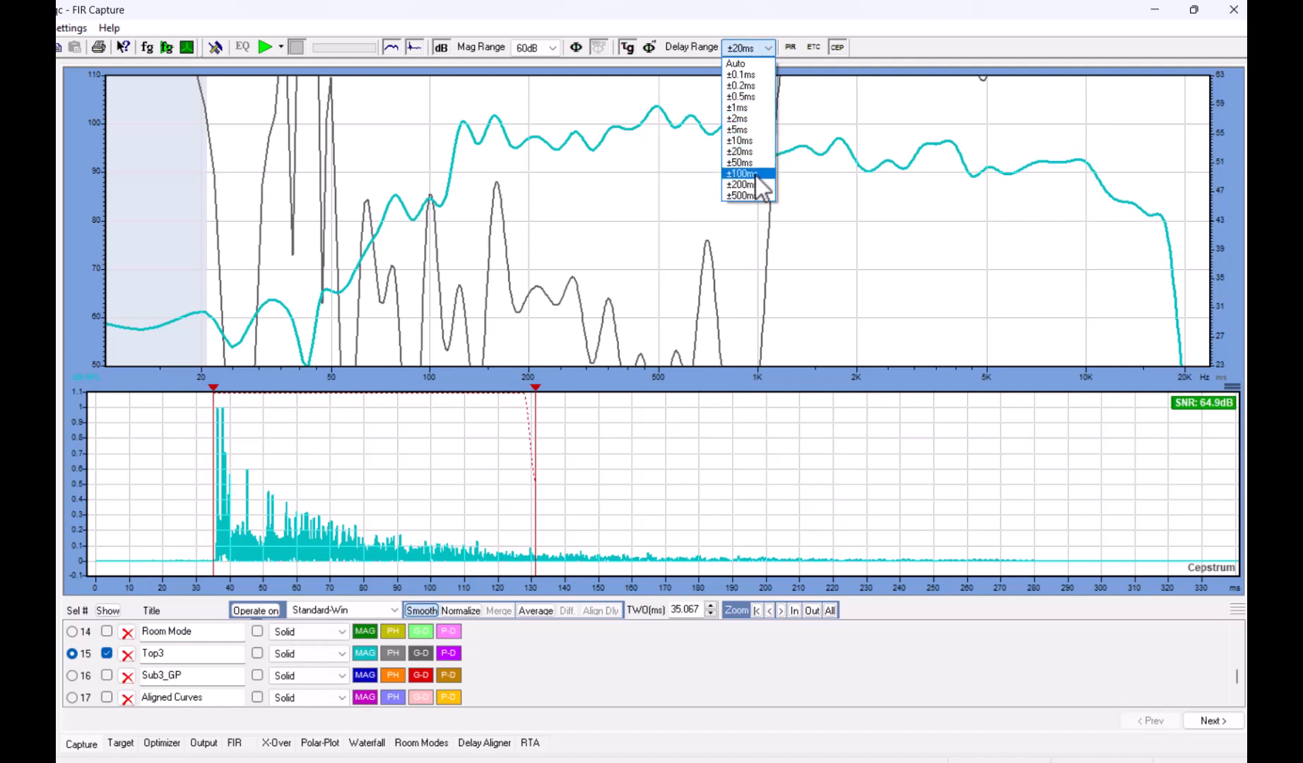
left_click(742, 174)
left_click_drag(1213, 139, 1227, 212)
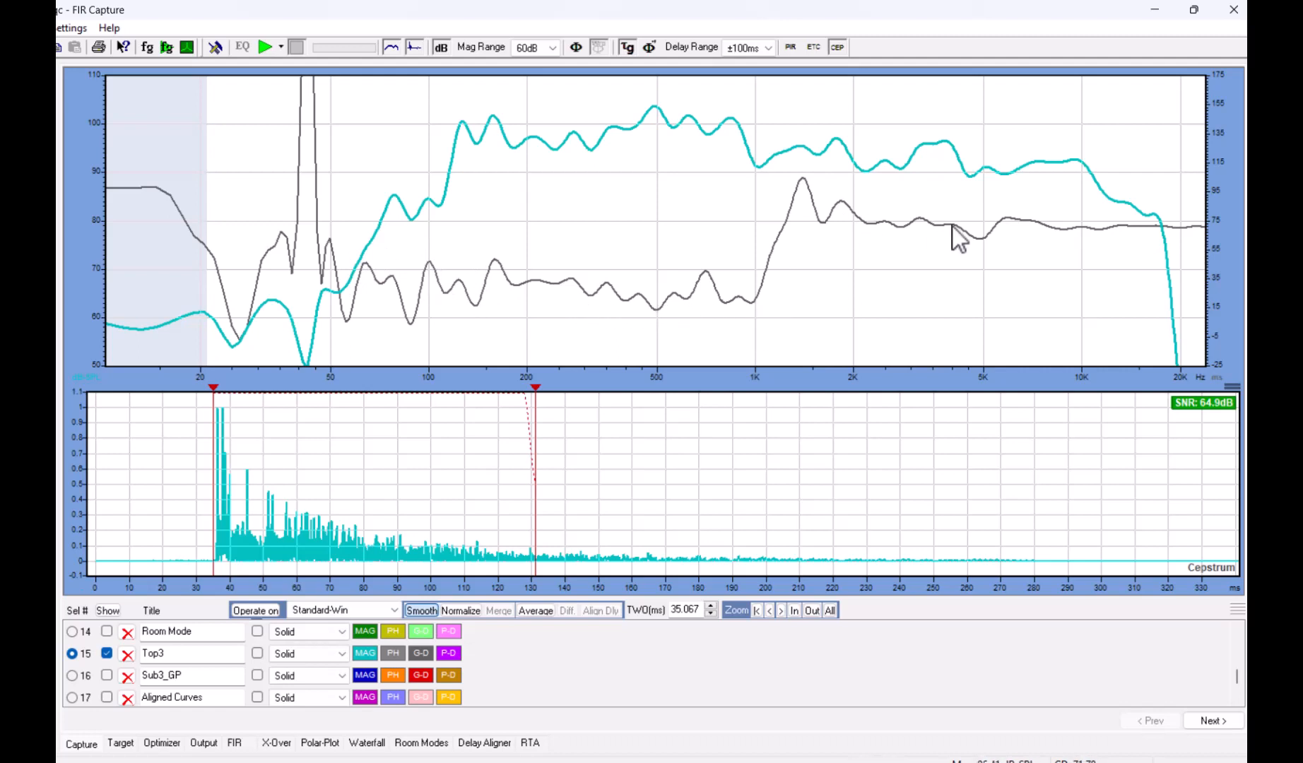
left_click(421, 611)
Step: Switch Top3 to the Multi-Win window, shift the group delay axis to centre the trace, and briefly check the phase
left_click(356, 611)
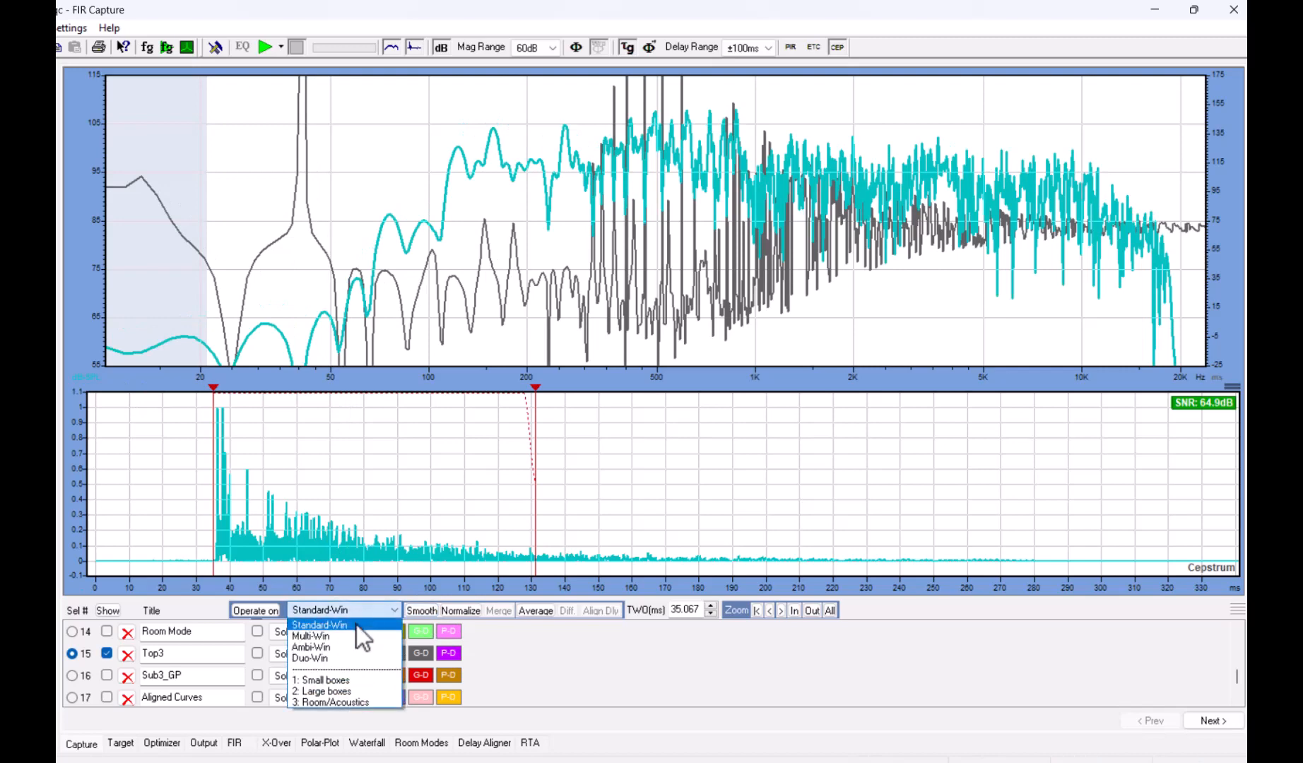
left_click(351, 638)
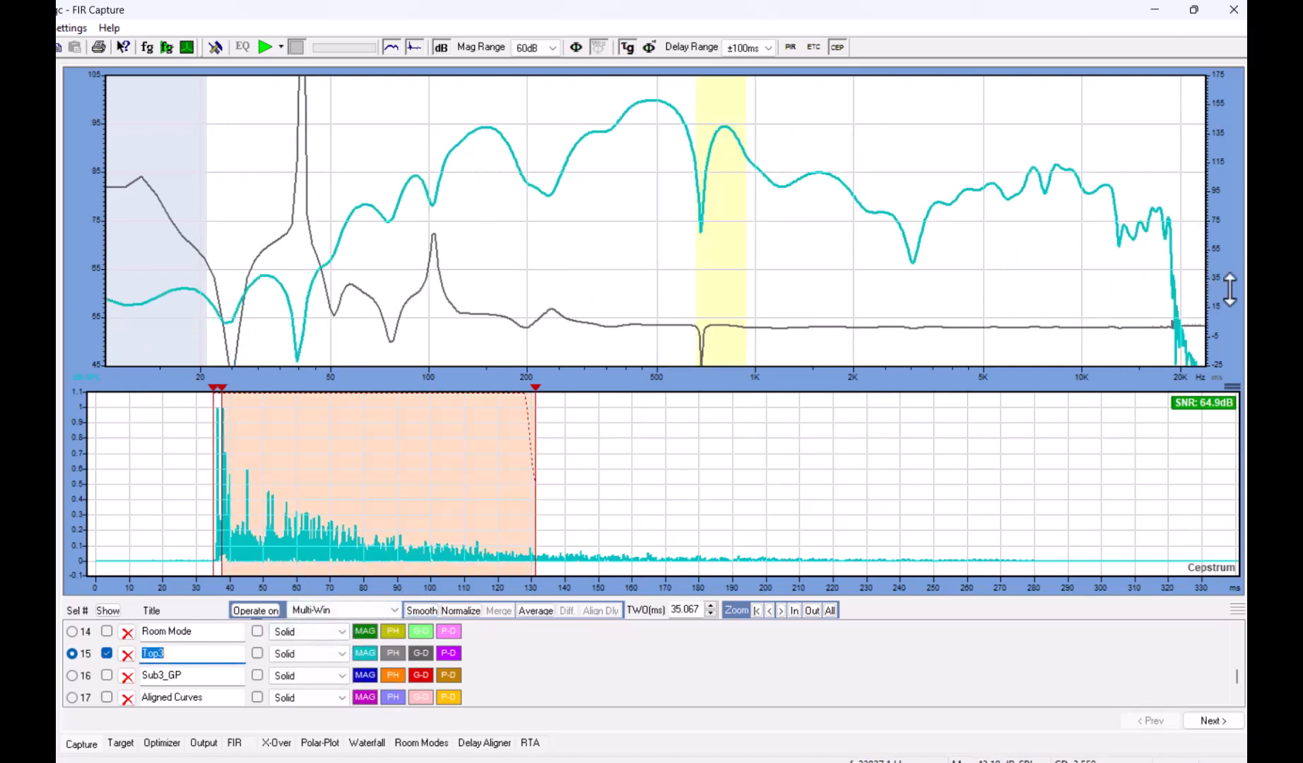
left_click_drag(1230, 280, 1237, 198)
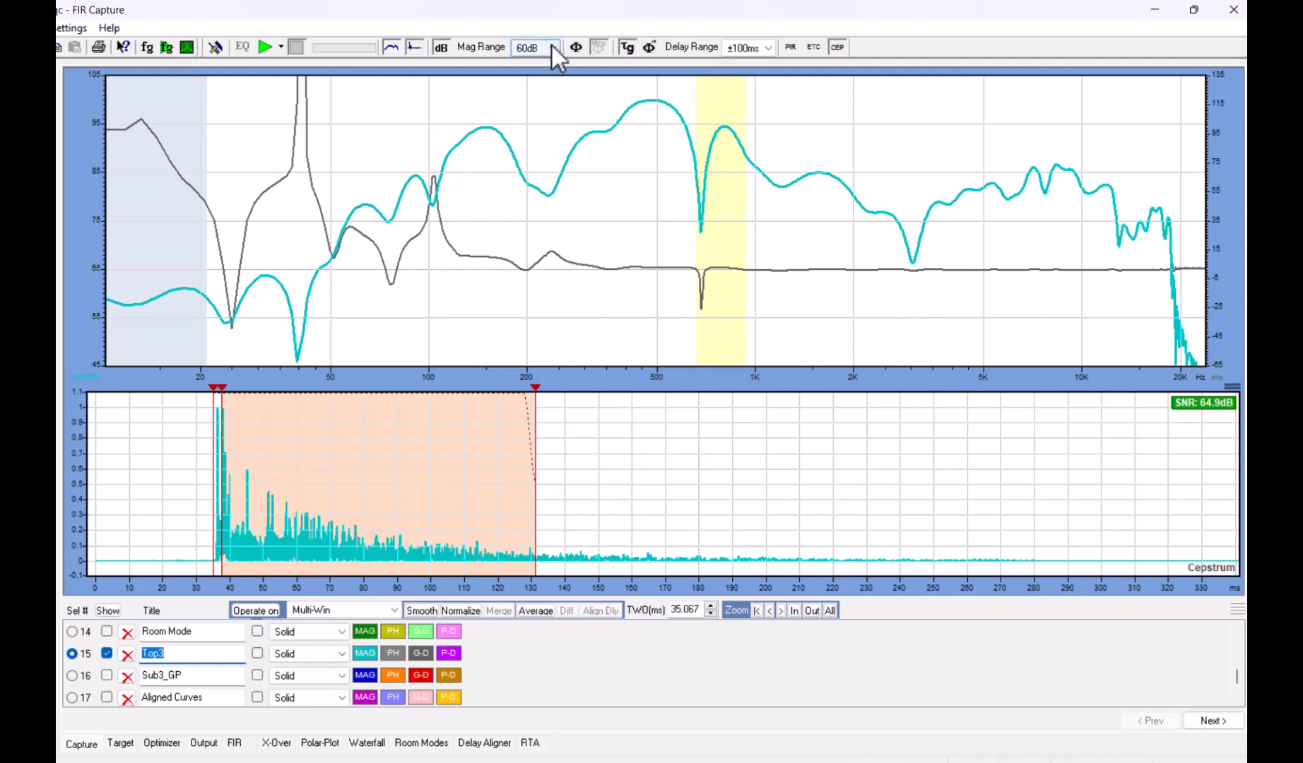
left_click(576, 49)
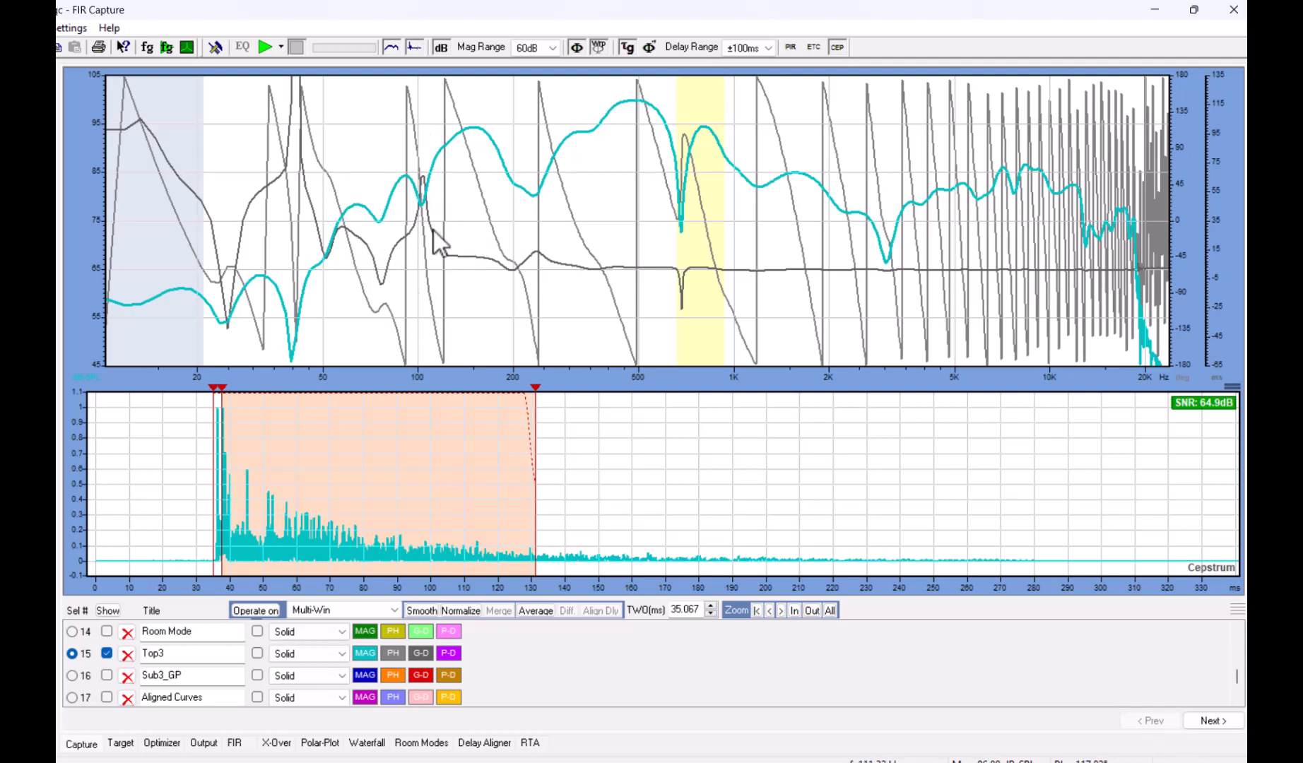
left_click(577, 47)
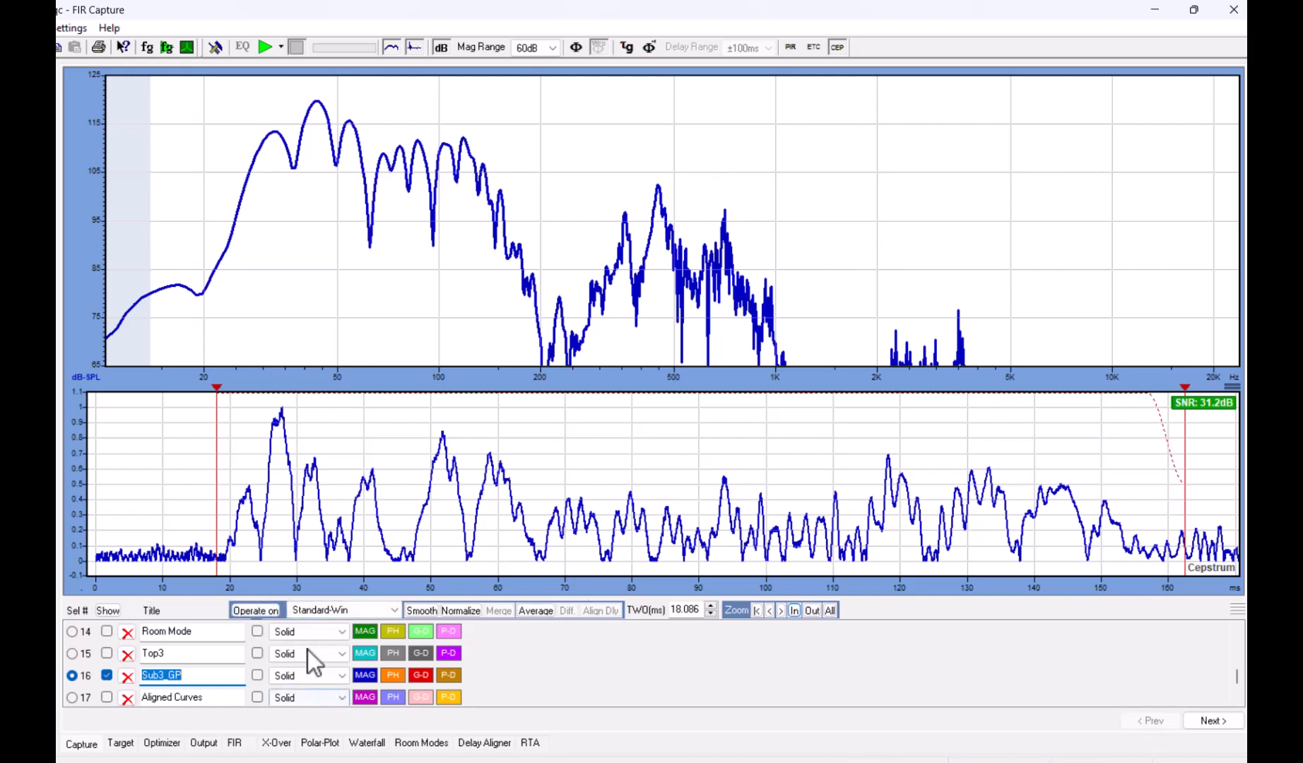
Step: Show the group delay of the Sub3_GP measurement and compare it with and without smoothing
left_click(634, 51)
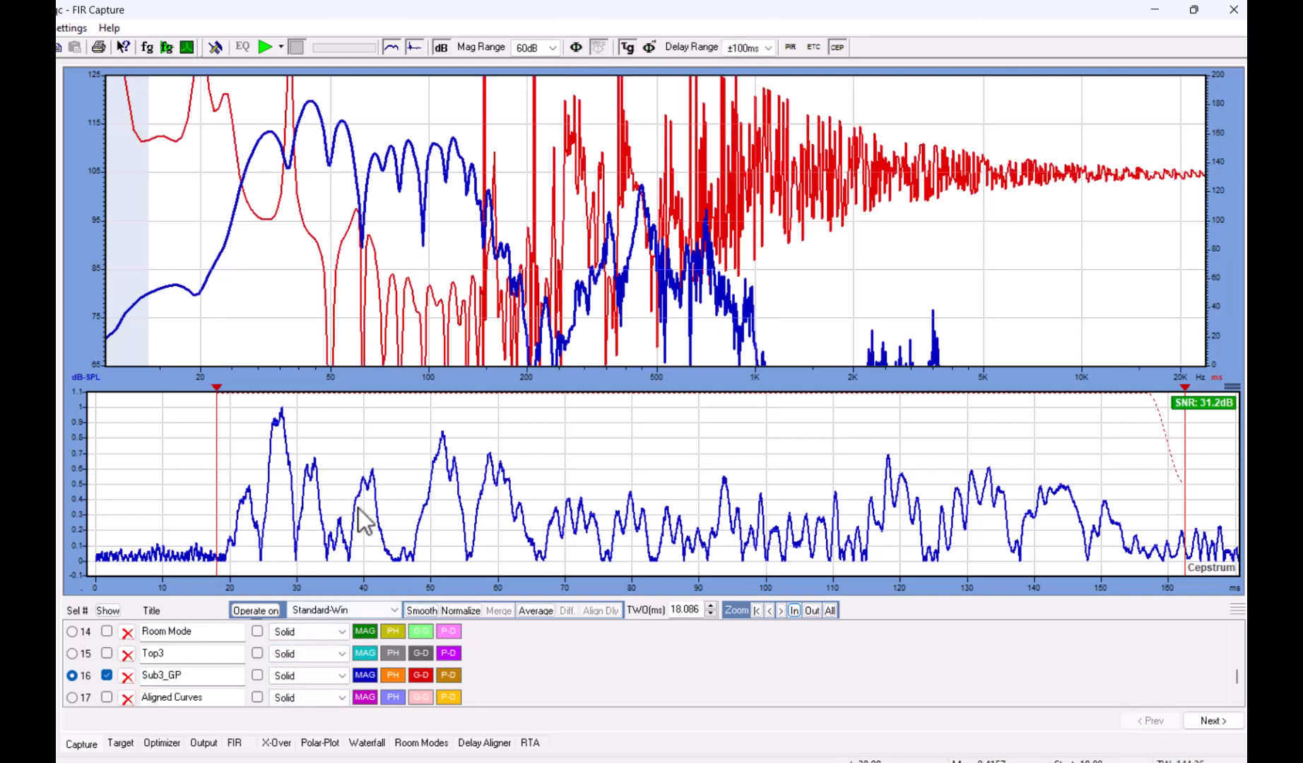
left_click(423, 612)
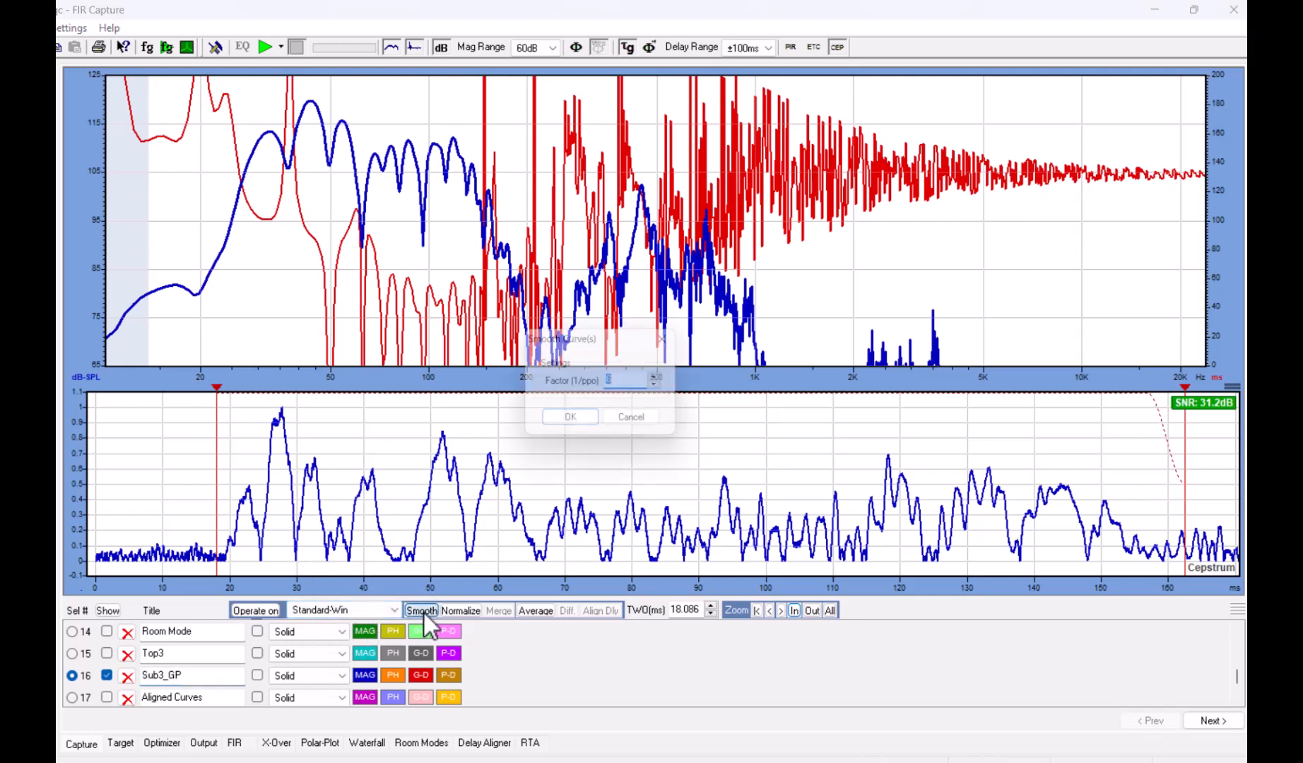
left_click(594, 423)
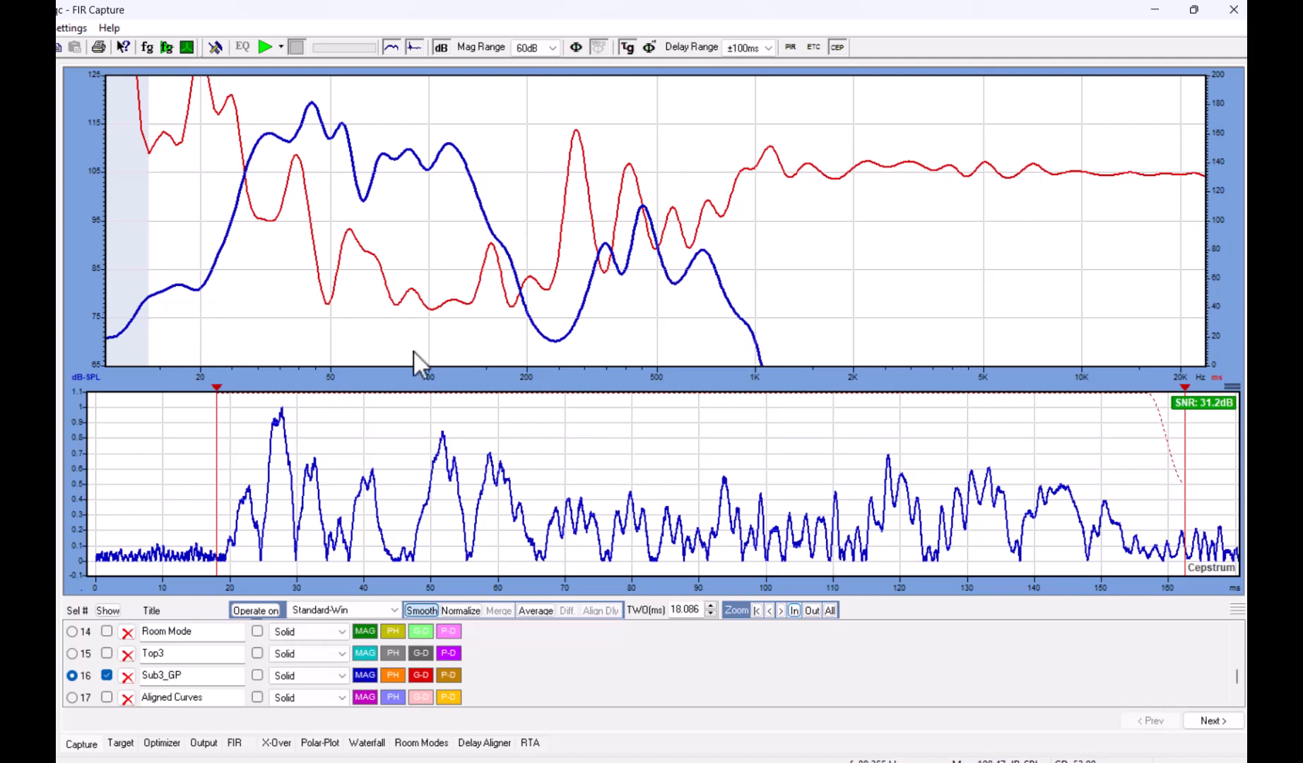
left_click(417, 610)
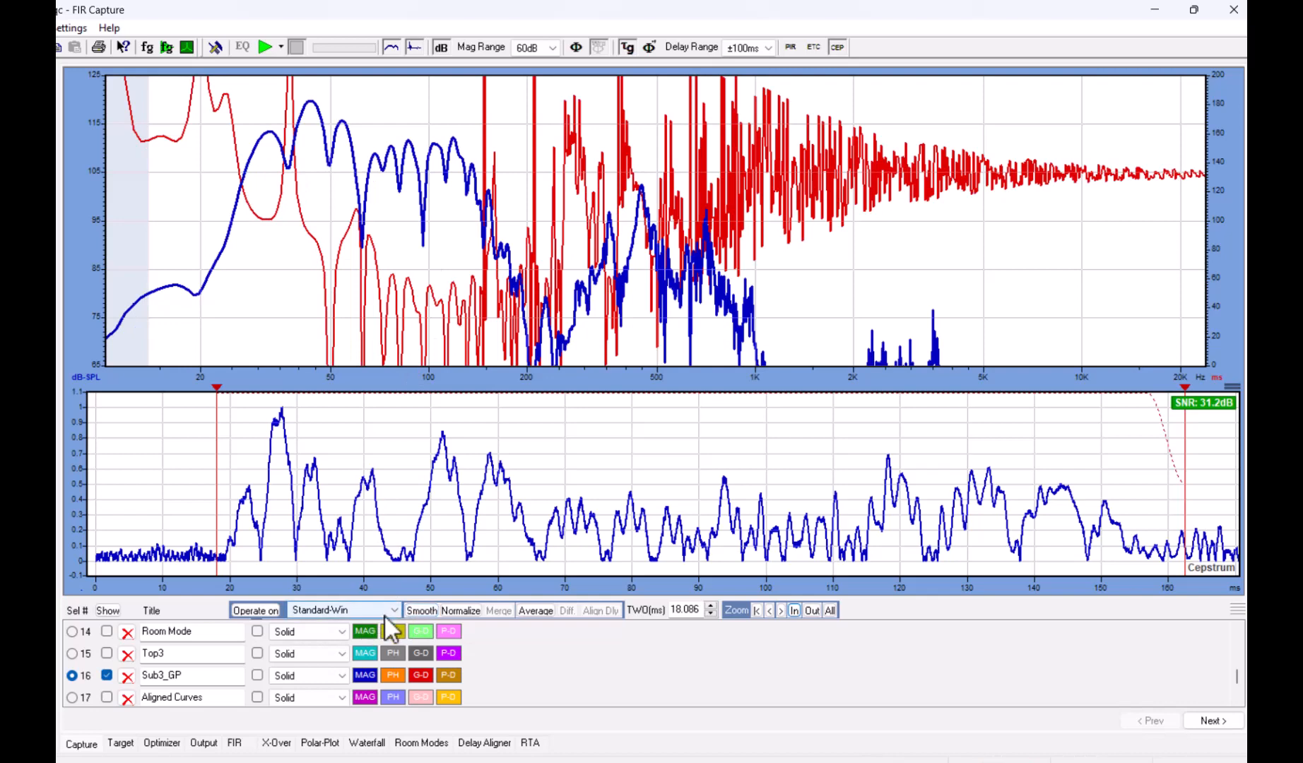
Step: Switch Sub3_GP to the Multi-Win window and set phase blanking to -30 dB below magnitude top
left_click(385, 612)
left_click(362, 636)
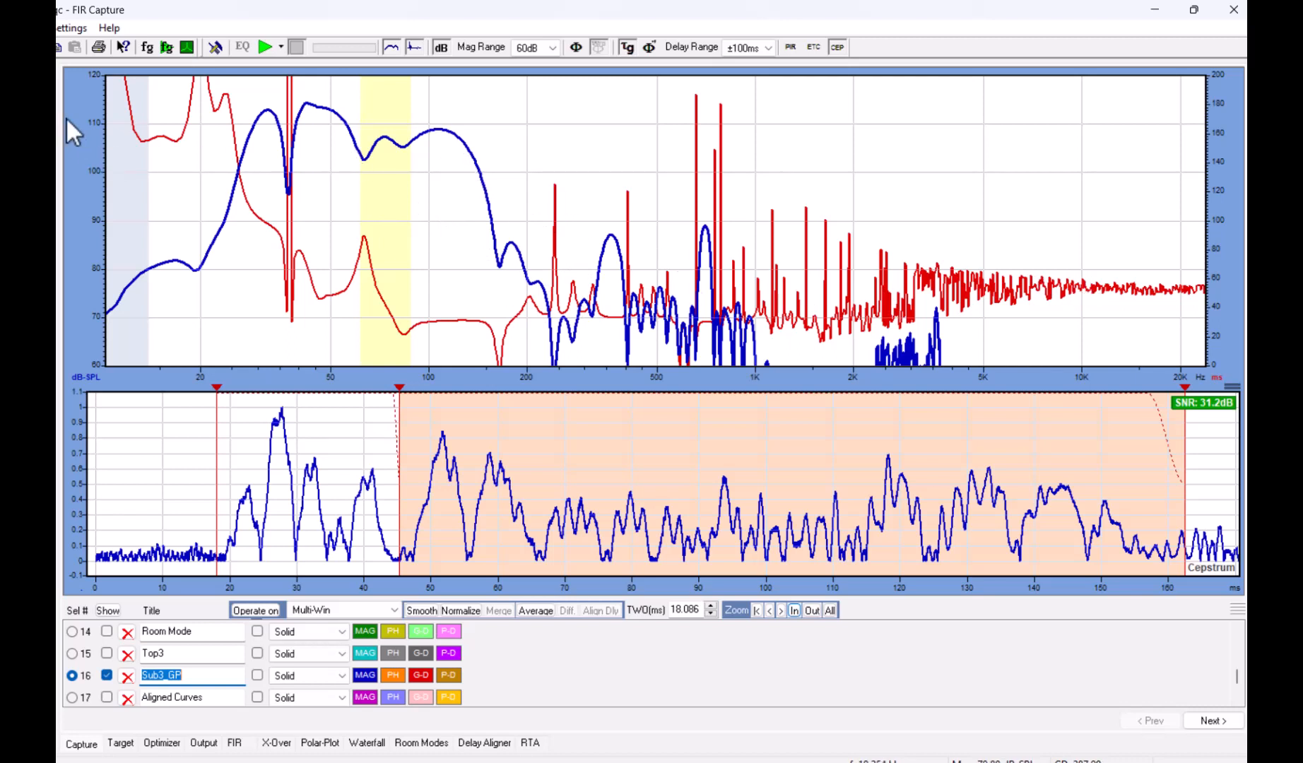
key("alt+v")
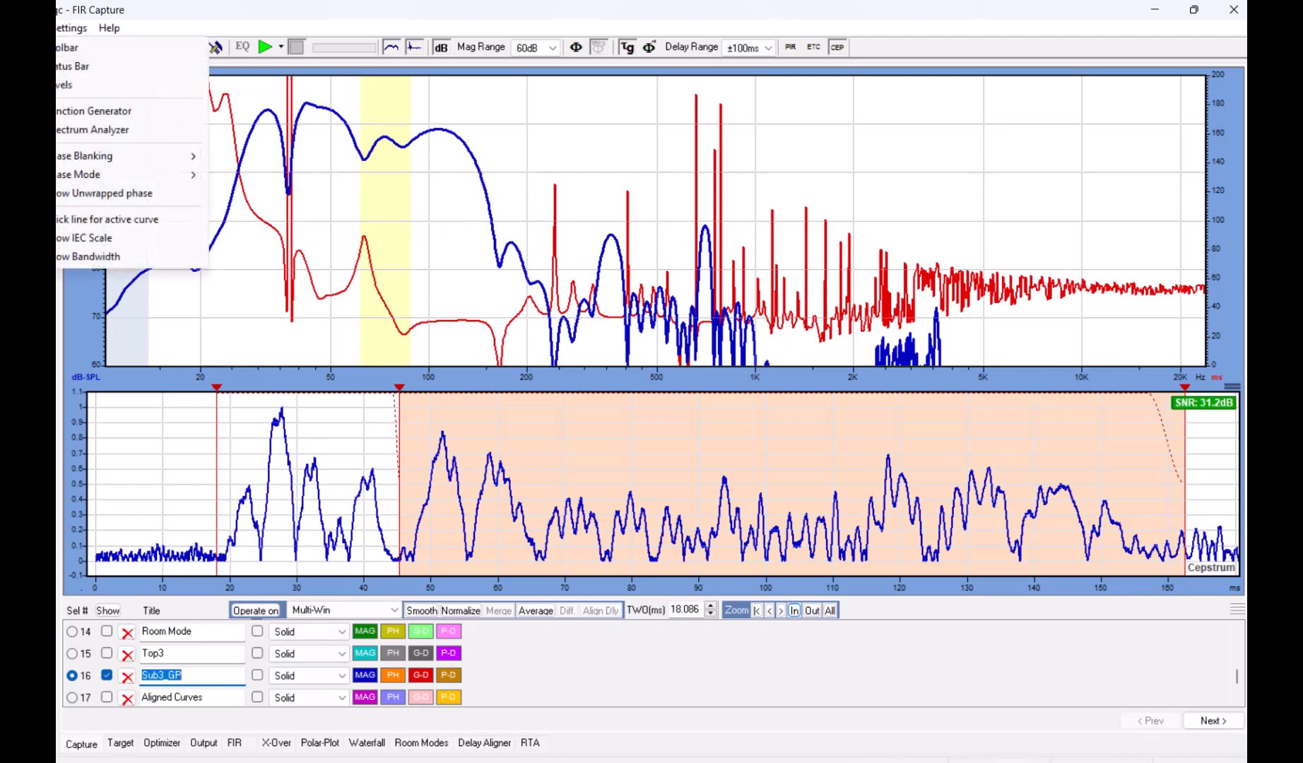
mouse_move(79, 159)
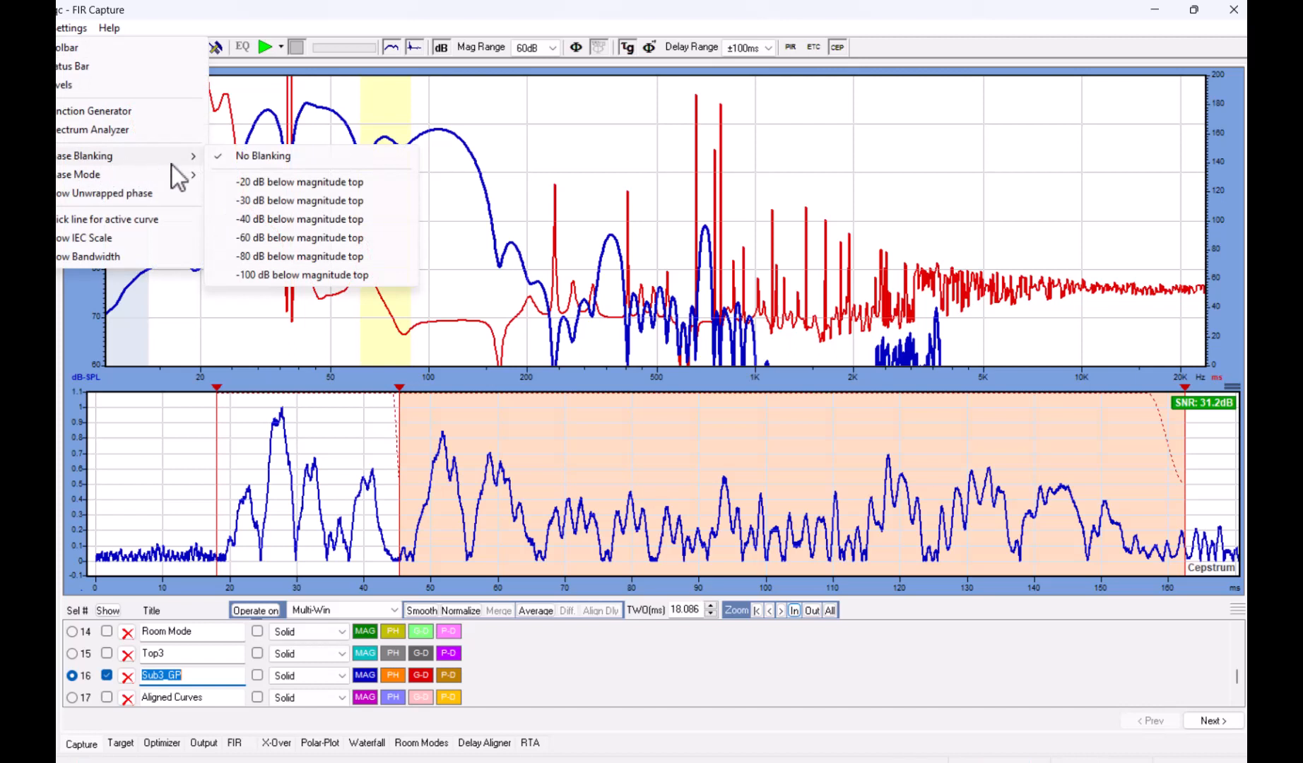
left_click(289, 202)
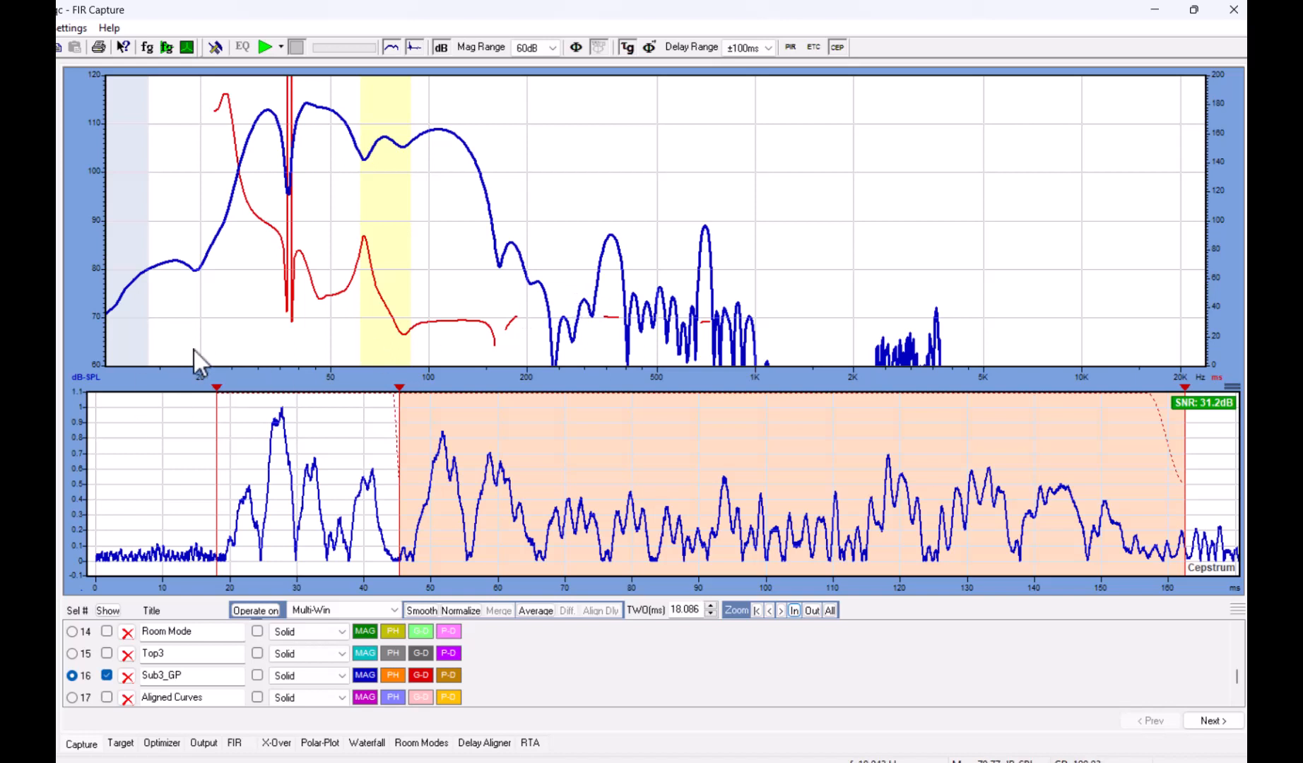
Step: Mark Top3 and Sub3_GP together, load both into the delay aligner, and turn off the group delay traces
double_click(198, 675)
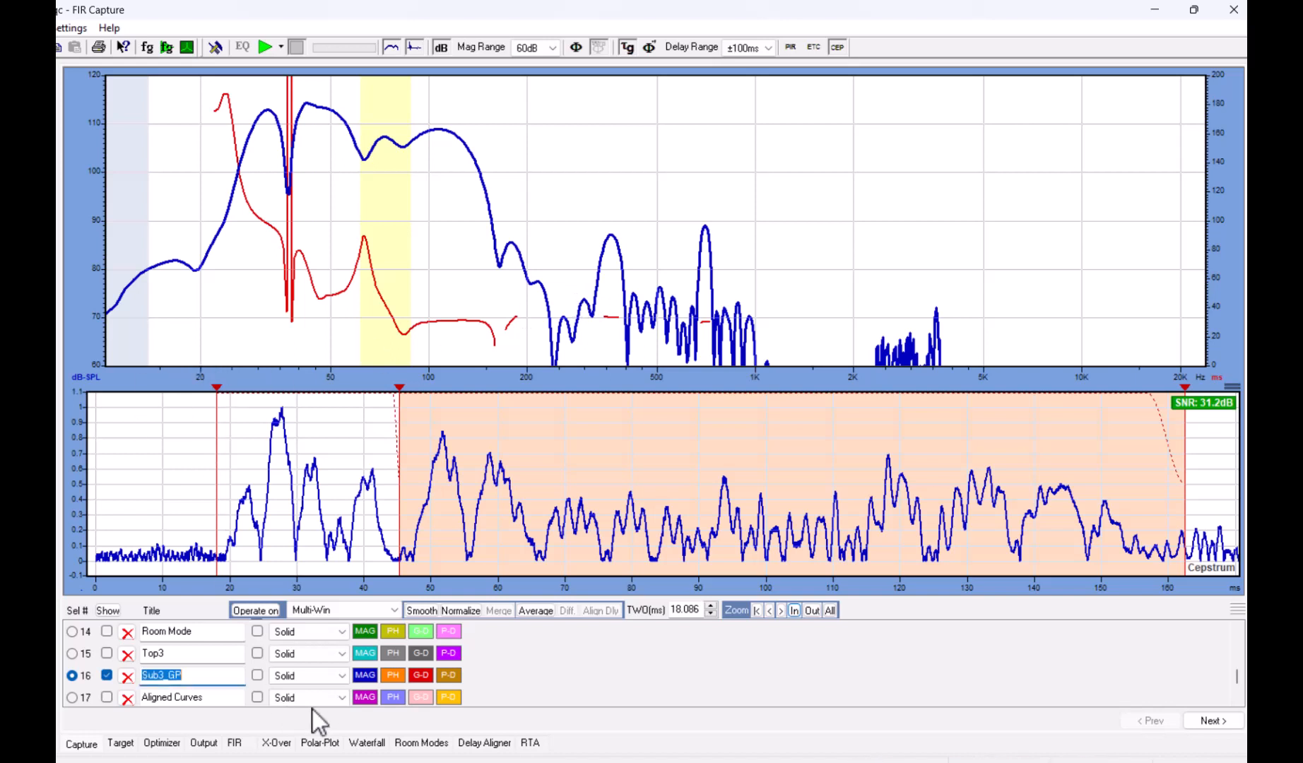
left_click(107, 653)
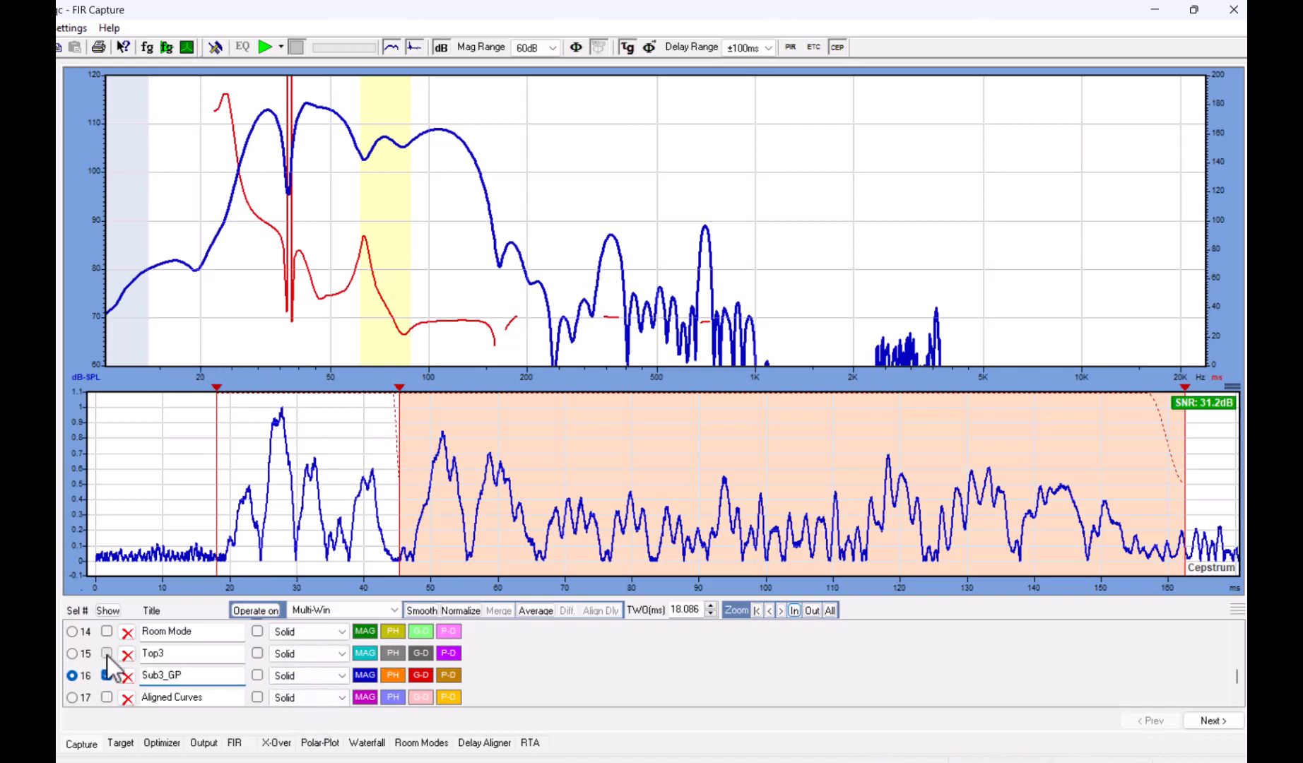
left_click(259, 654)
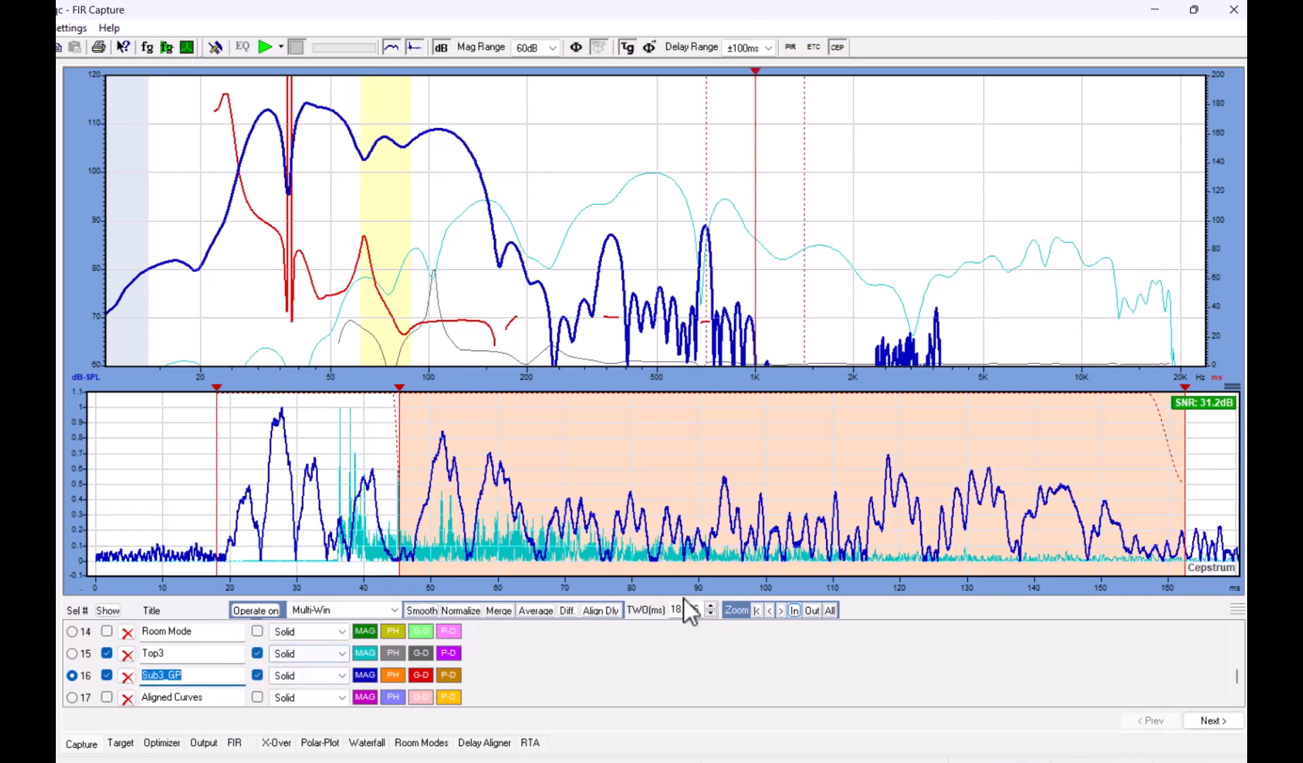
left_click(607, 609)
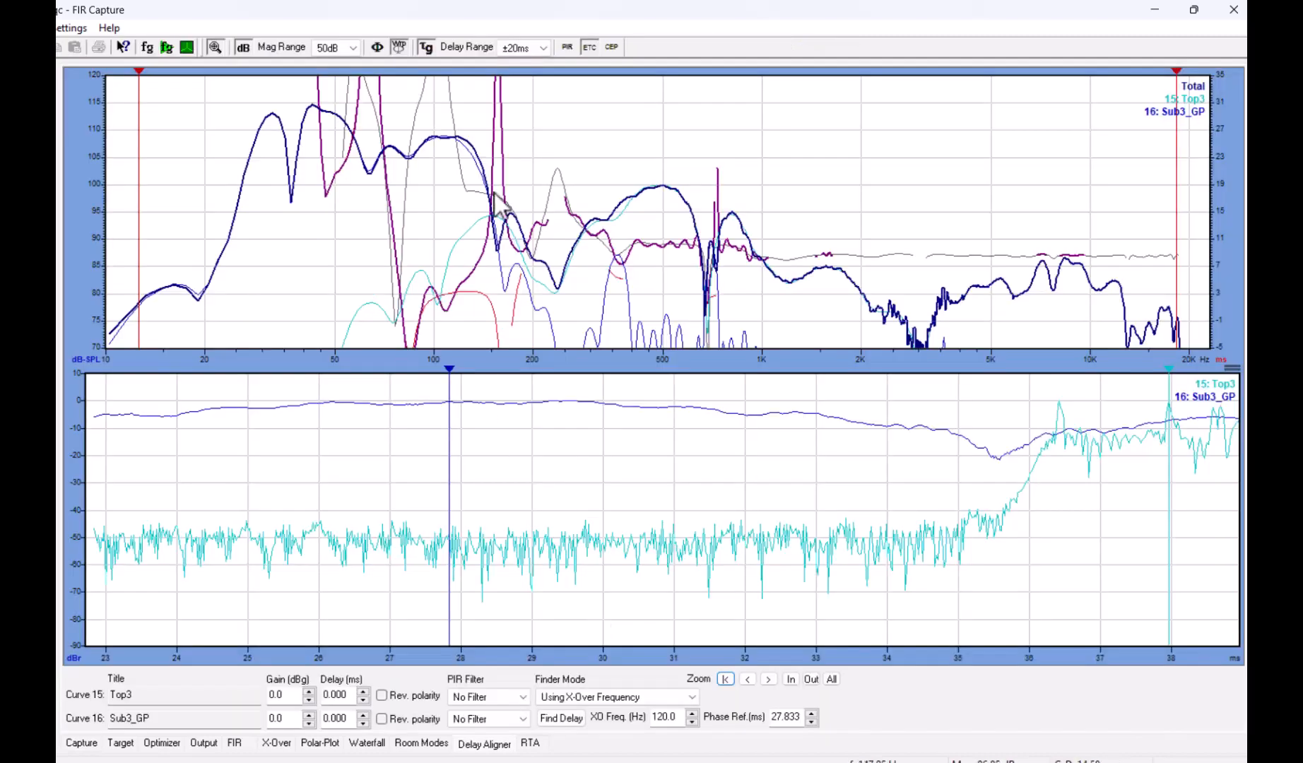
left_click(422, 48)
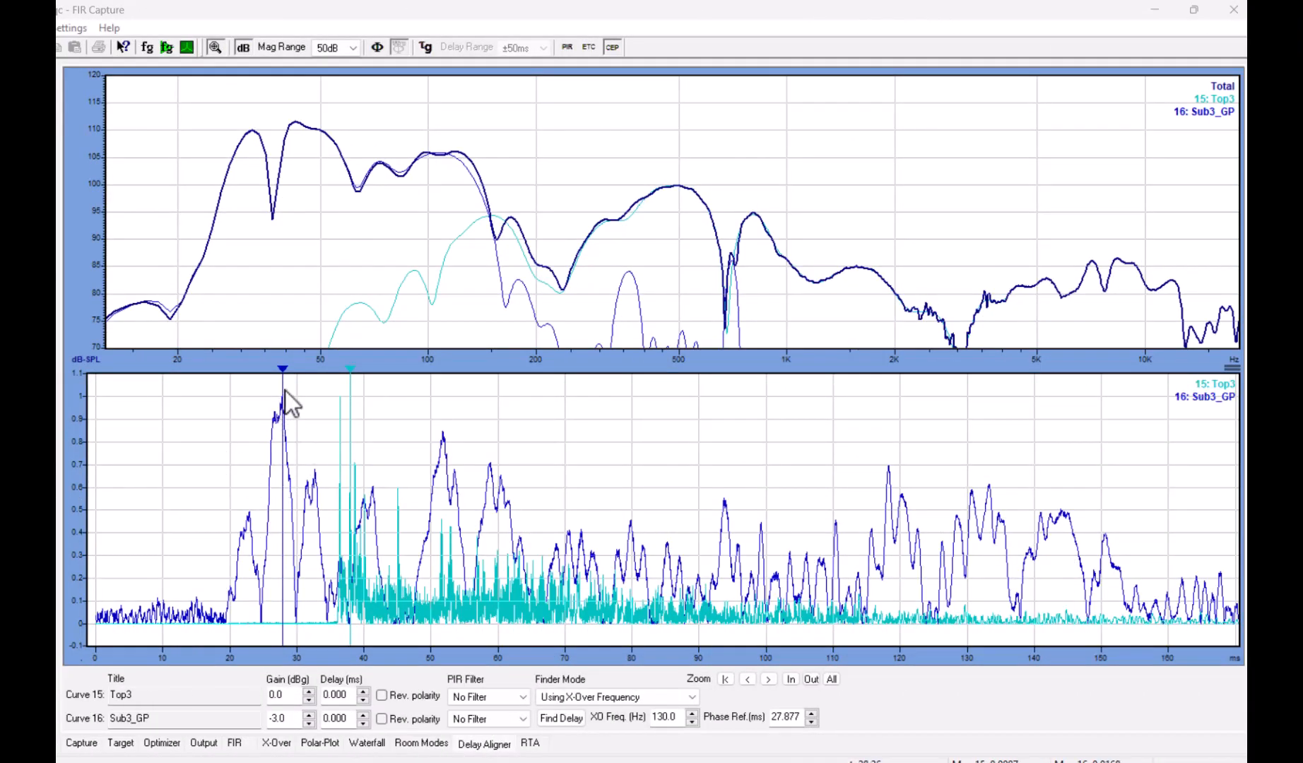
Step: Display the phase traces in the delay aligner and lower Sub3_GP's gain to -13.5 dB
mouse_move(290, 403)
left_mouse_down()
mouse_move(300, 388)
mouse_move(390, 396)
mouse_move(283, 400)
left_mouse_up()
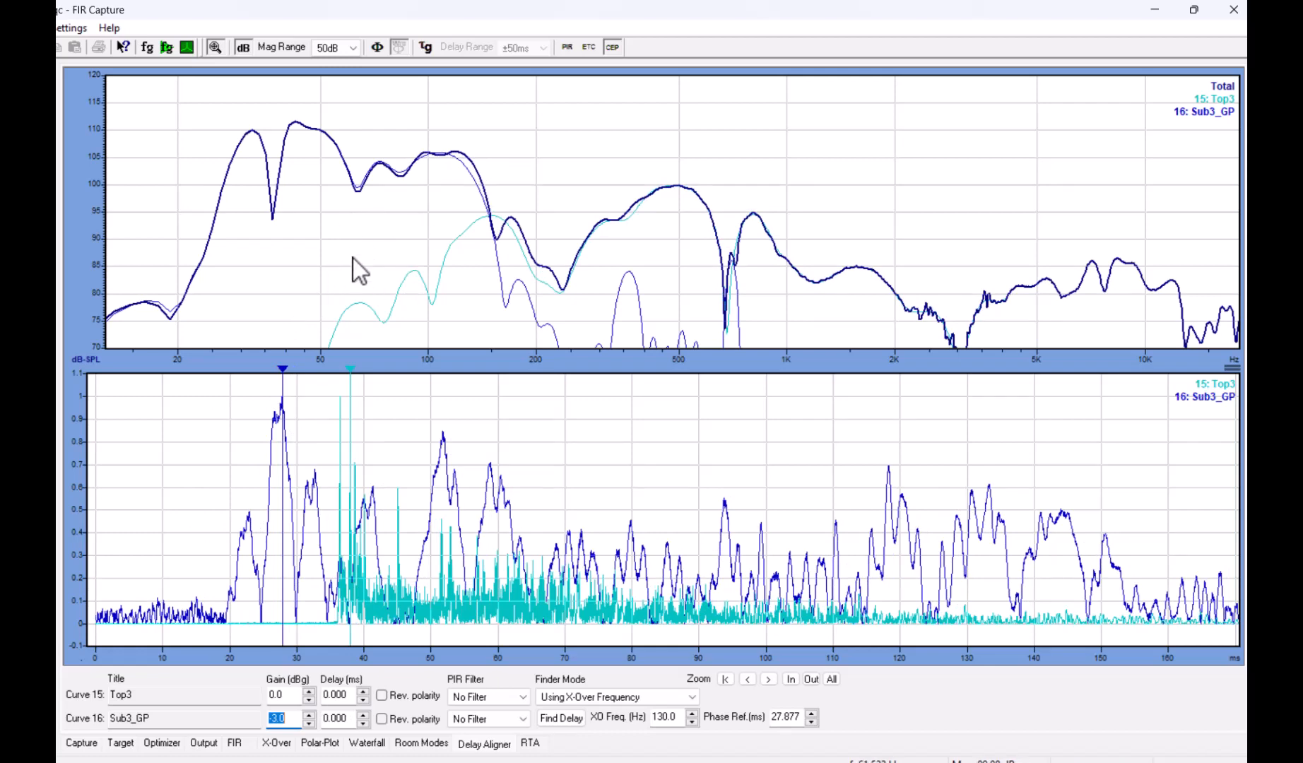
left_click(378, 51)
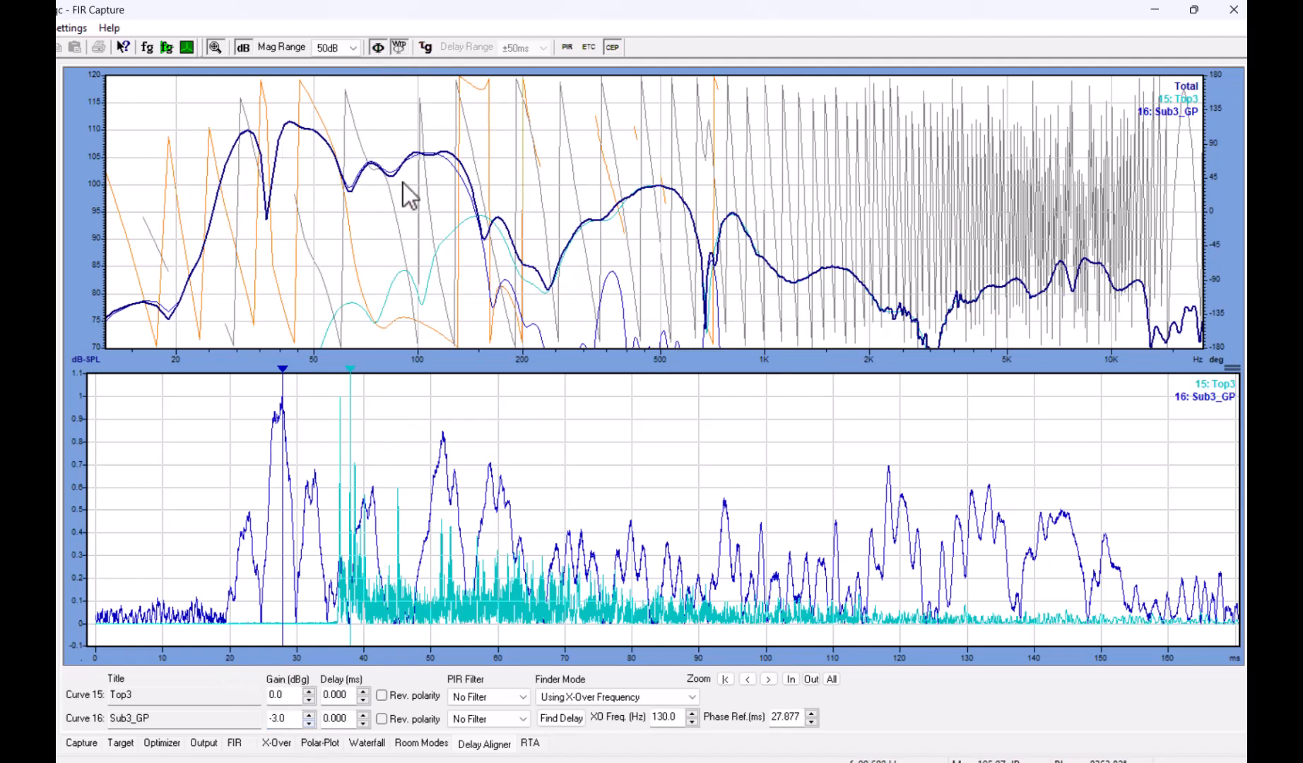
left_click(309, 725)
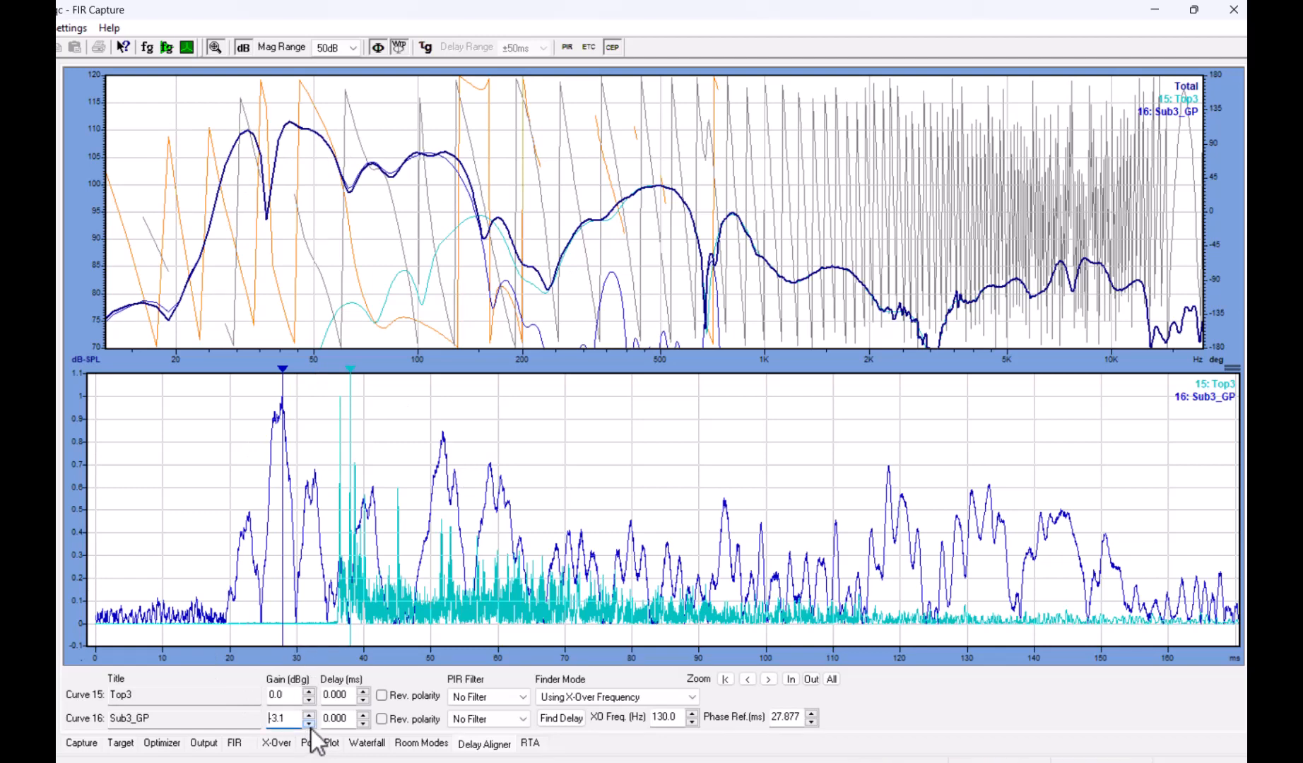
left_click_drag(311, 729, 312, 730)
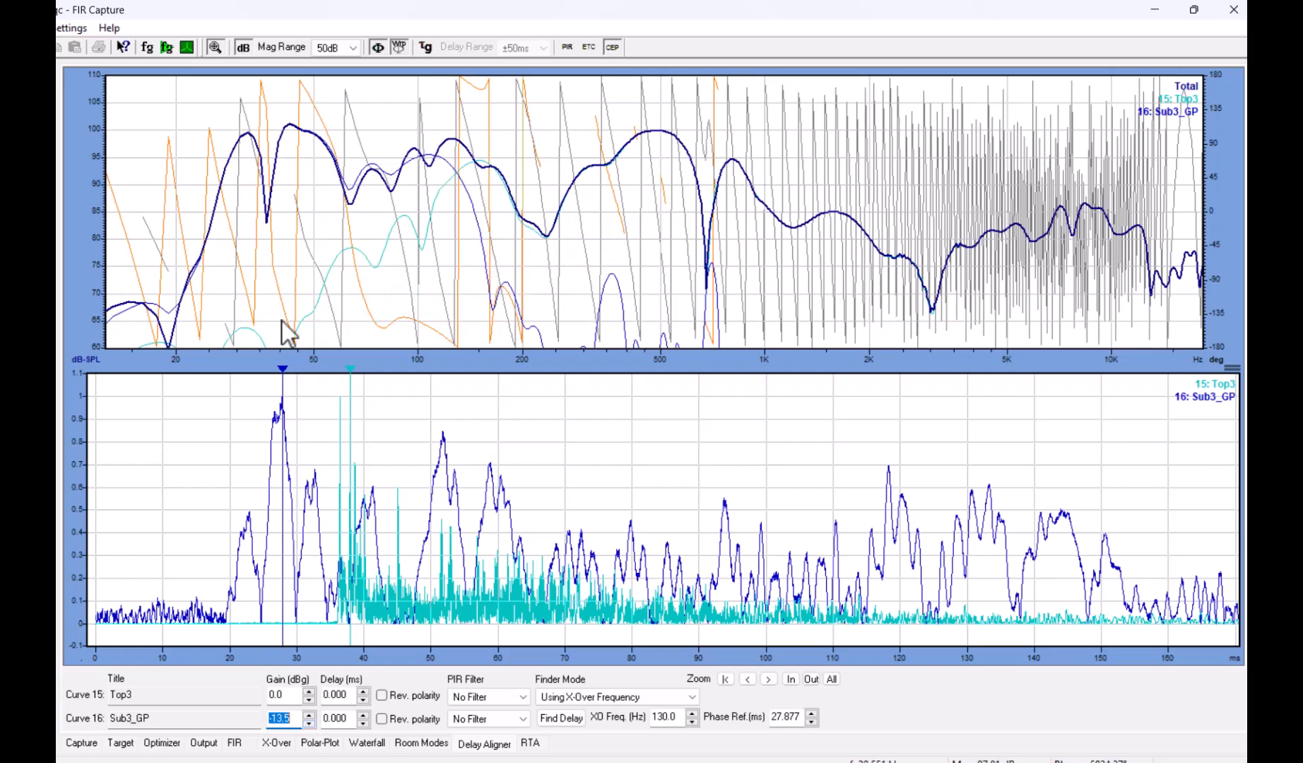
Step: Hide the magnitude curves and shift Sub3_GP in time, trying about 20.6 ms and ending at a delay of about 14.5 ms
left_click_drag(286, 399, 421, 400)
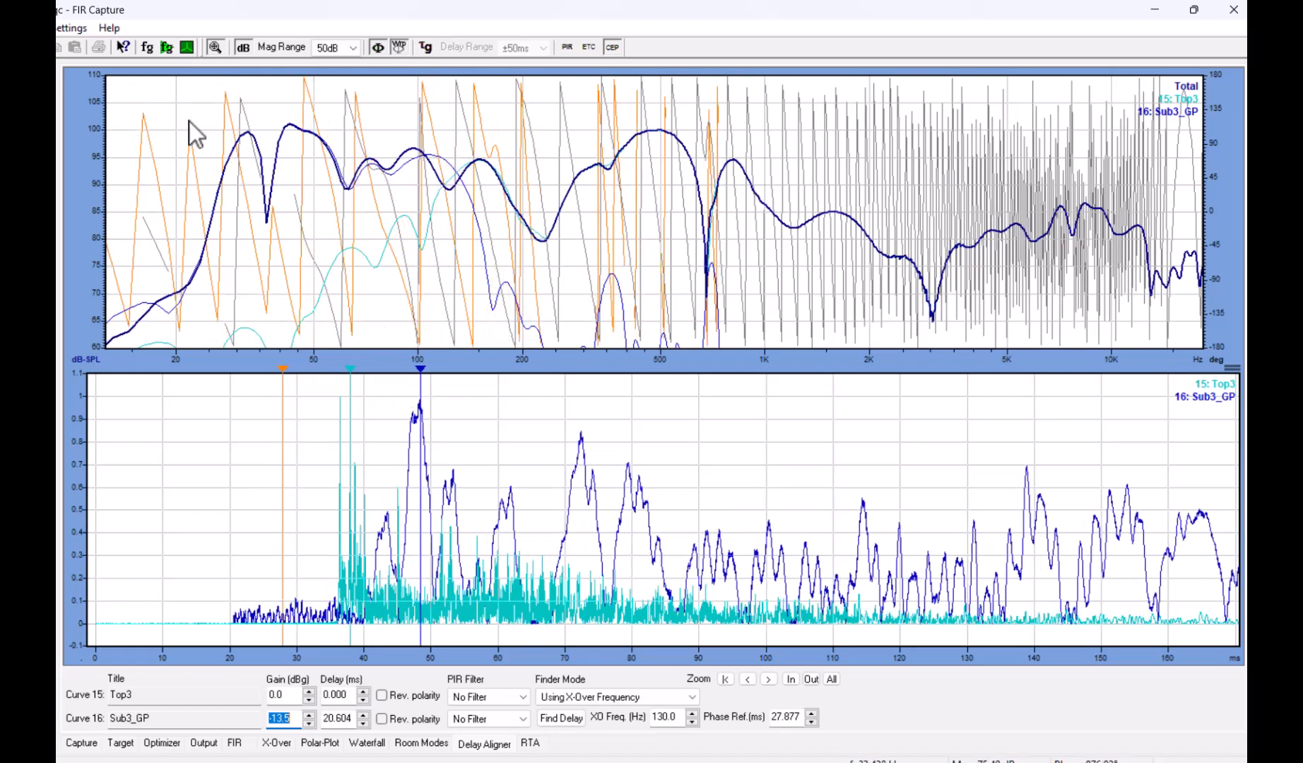
left_click(241, 46)
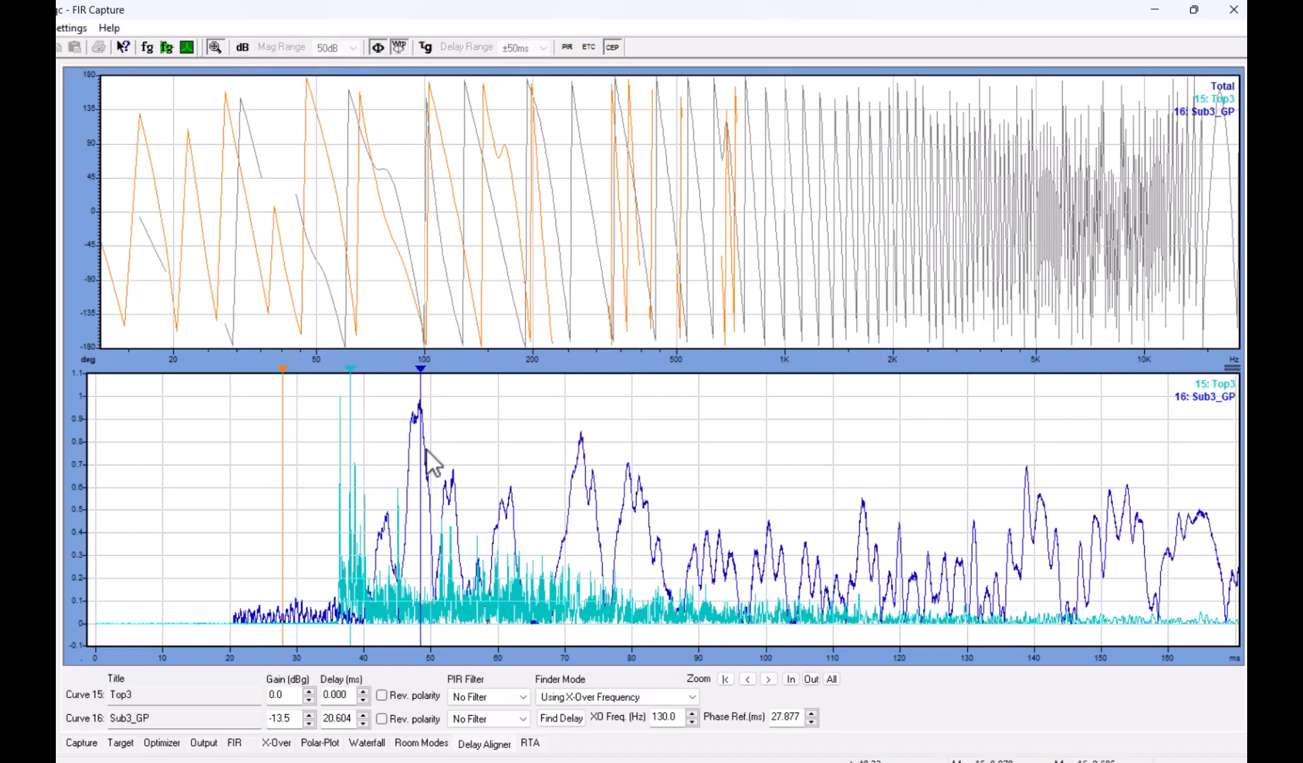
mouse_move(425, 452)
left_mouse_down()
mouse_move(352, 462)
mouse_move(444, 465)
mouse_move(360, 471)
mouse_move(380, 473)
left_mouse_up()
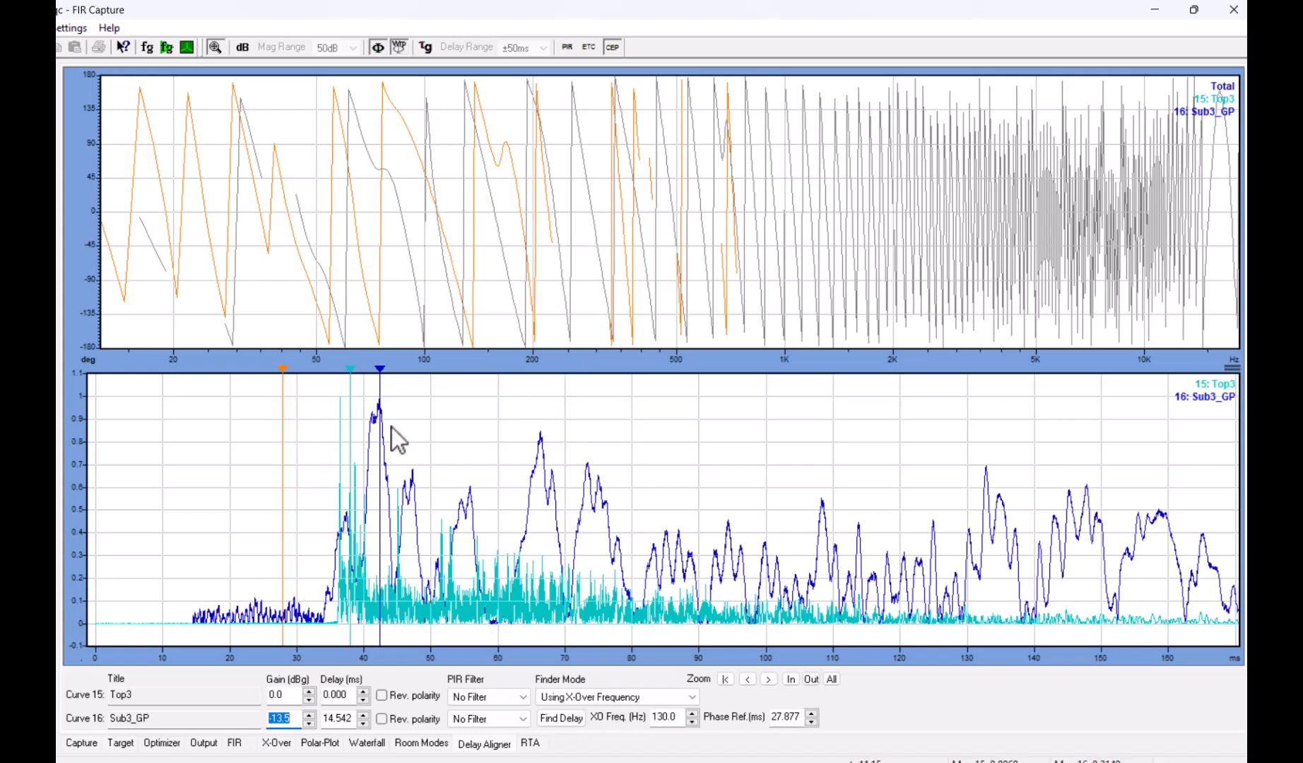
Step: Replace the phase traces with the group delay traces and fine-tune Sub3_GP's position to a delay of about 15.19 ms
mouse_move(375, 444)
left_mouse_down()
mouse_move(425, 443)
mouse_move(384, 439)
left_mouse_up()
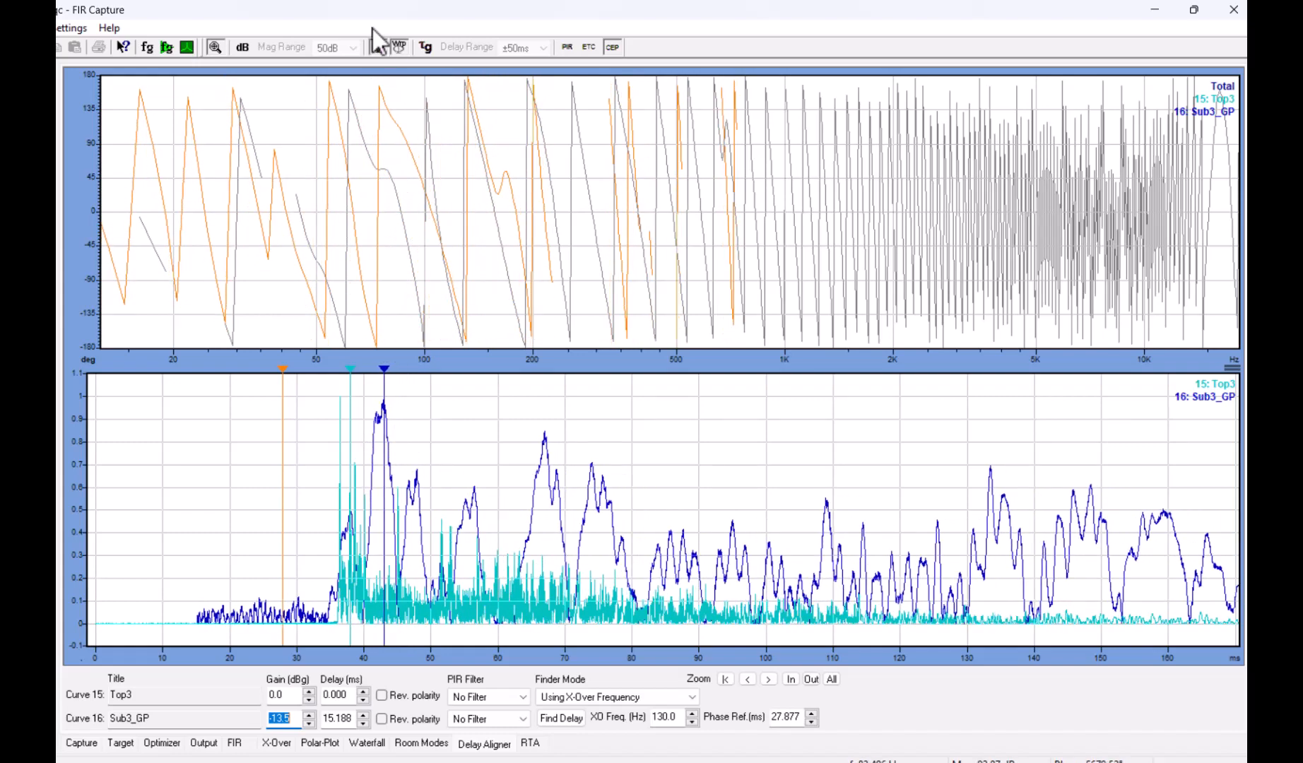
left_click(378, 47)
left_click(425, 48)
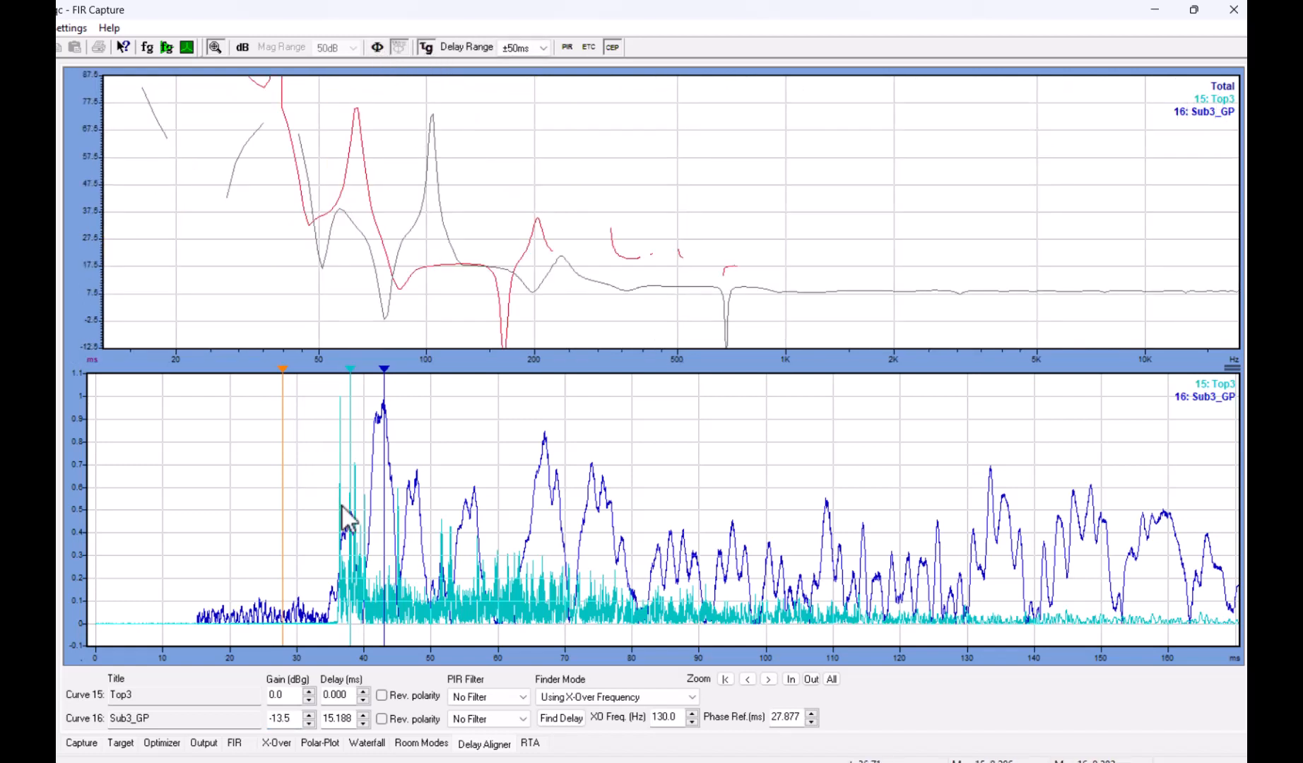
left_click_drag(351, 516, 378, 509)
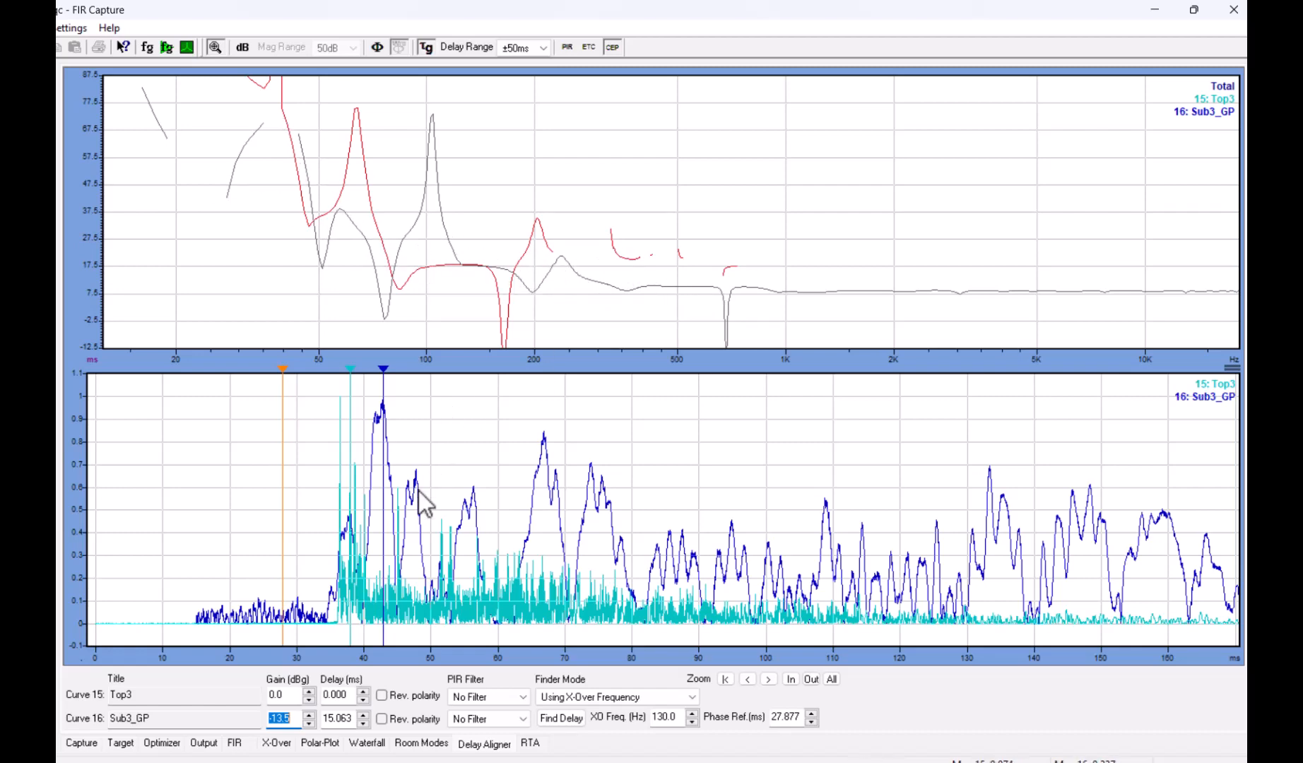
mouse_move(388, 528)
left_mouse_down()
mouse_move(355, 529)
mouse_move(384, 518)
left_mouse_up()
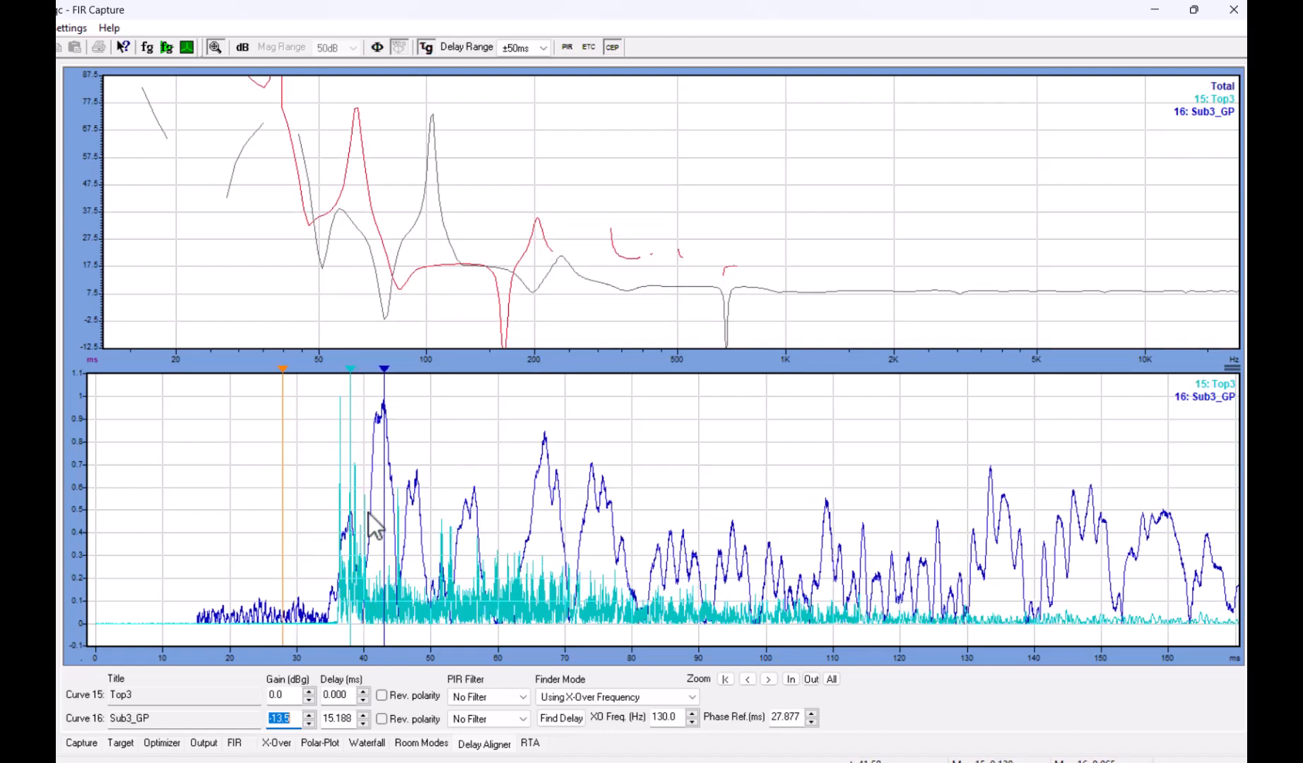
Step: Return Sub3_GP's delay to 0 ms and find its delay automatically using the 130 Hz crossover frequency
mouse_move(382, 559)
left_mouse_down()
mouse_move(294, 545)
mouse_move(166, 550)
left_mouse_up()
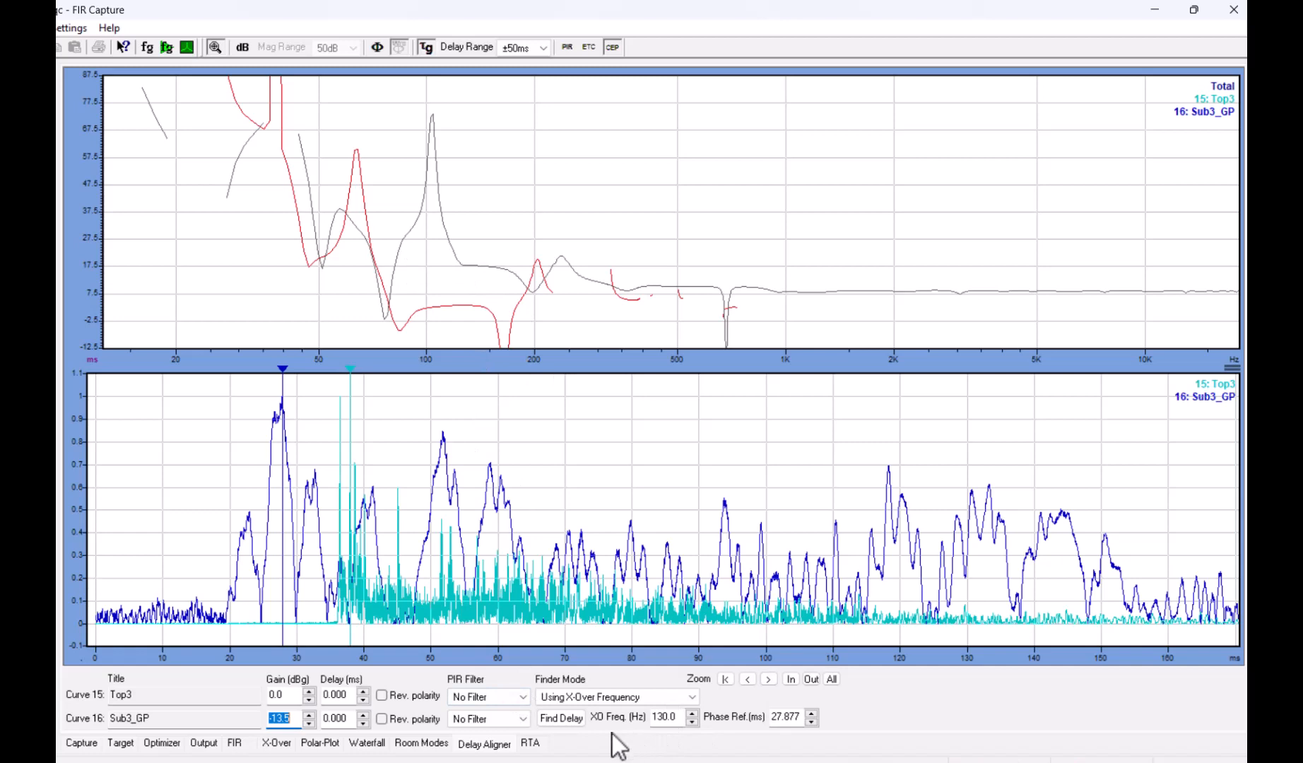
left_click(567, 721)
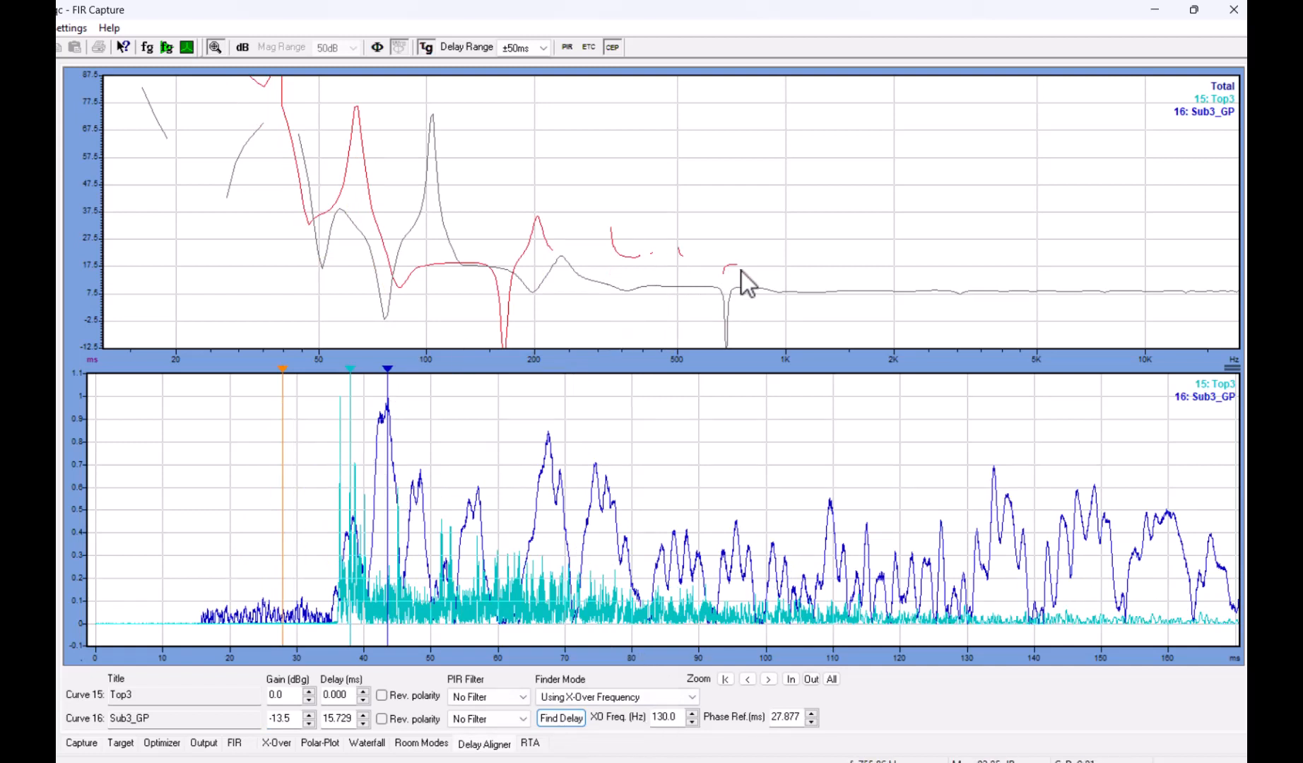
Step: Try the automatic delay search with Sub3_GP's polarity reversed, and repeat the search with its polarity back to normal
left_click(382, 719)
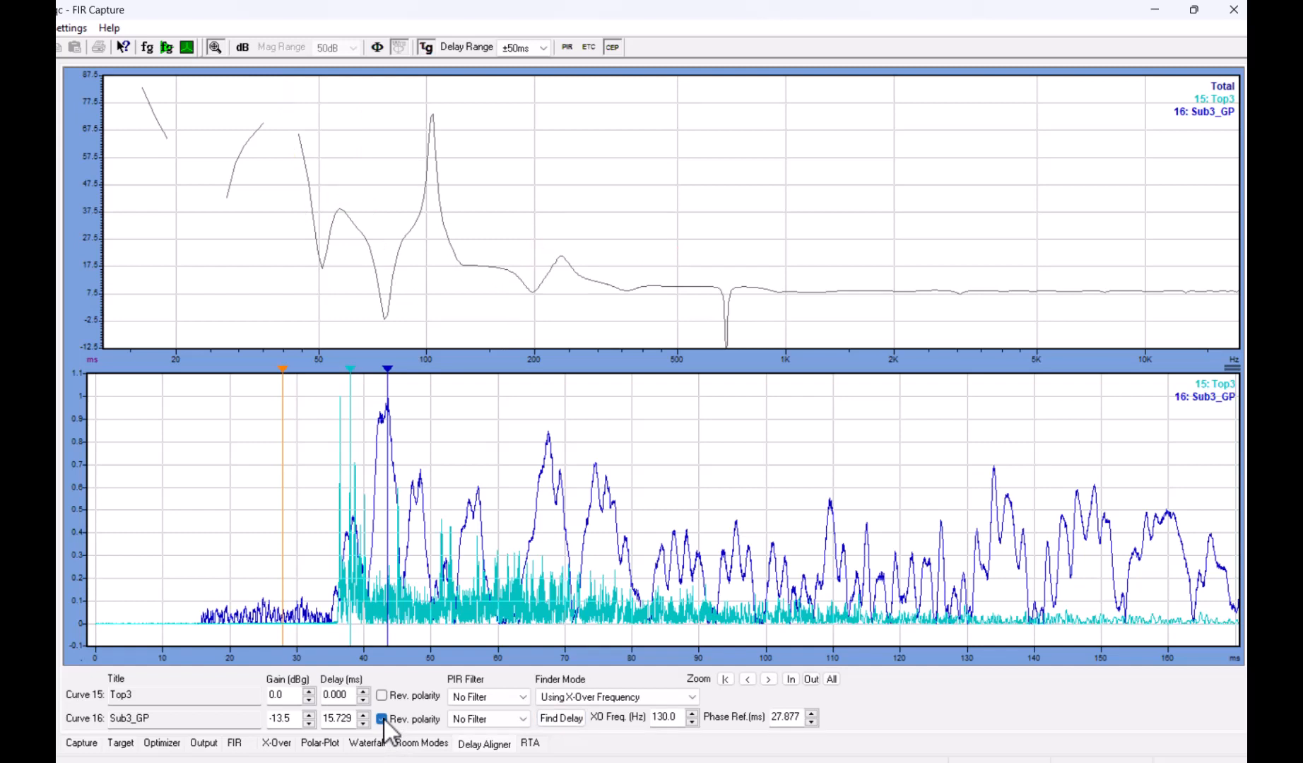
left_click(561, 719)
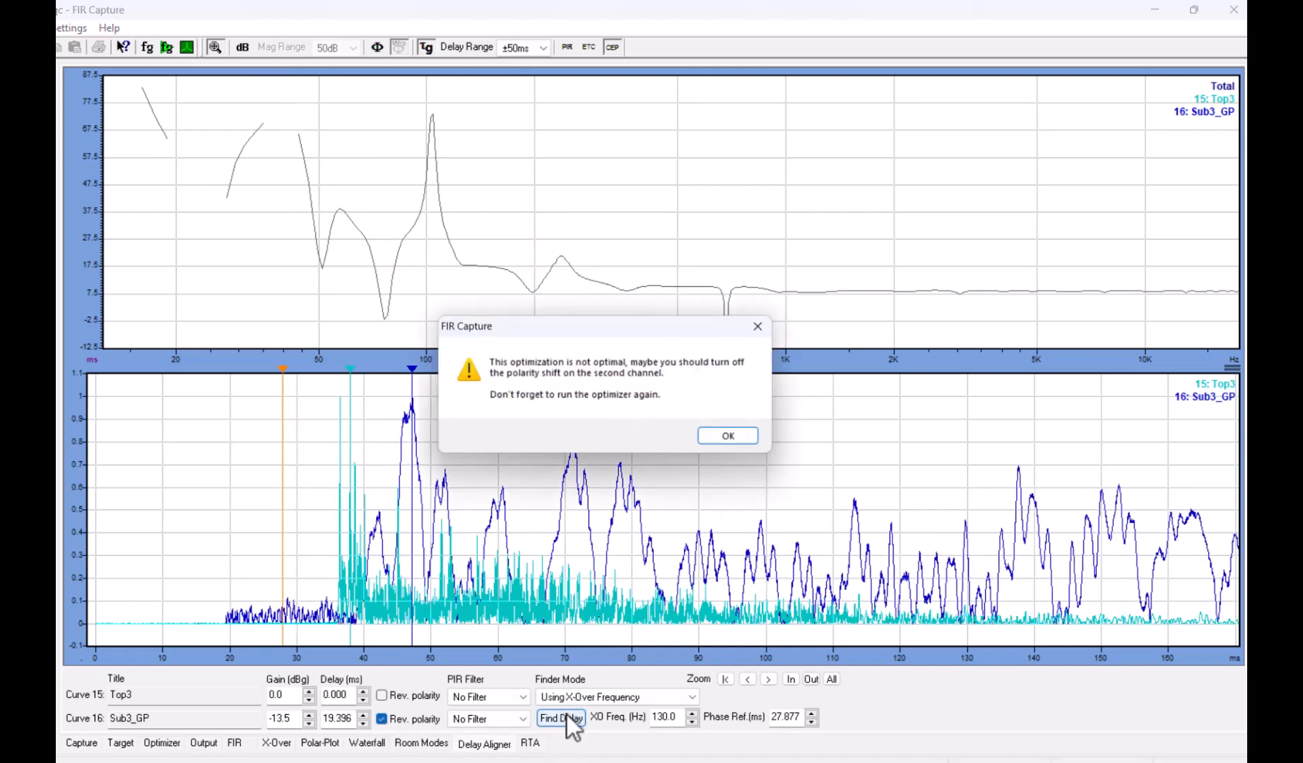
left_click(735, 440)
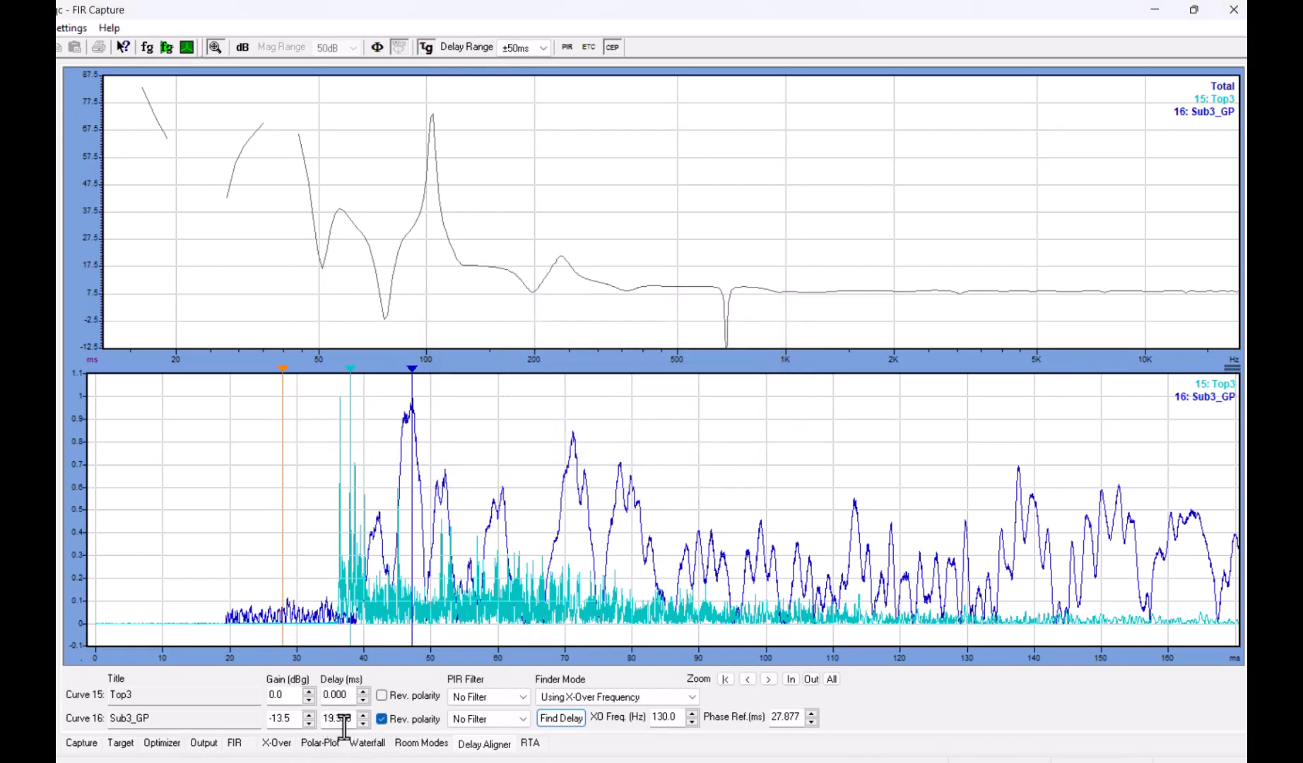
left_click(382, 719)
left_click(561, 718)
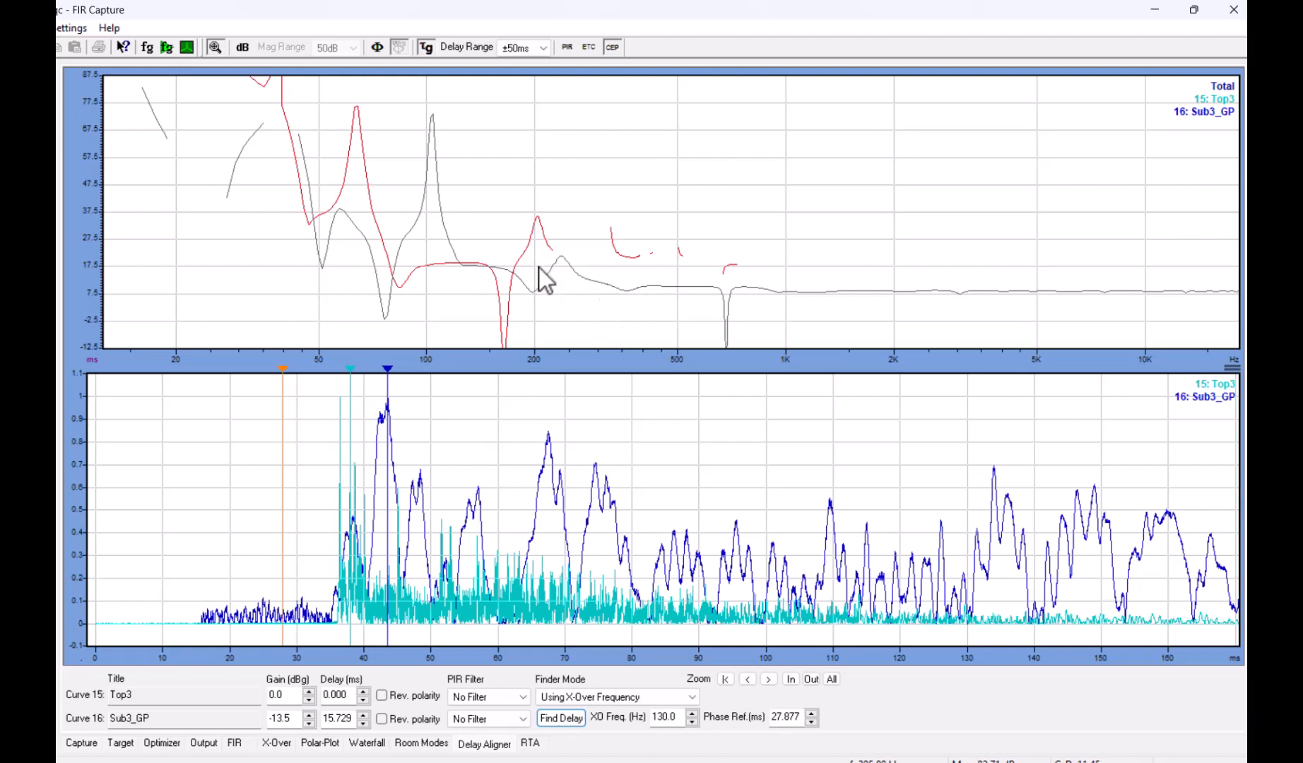
Step: Show the magnitude curves, shift Sub3_GP to a delay of about 12.8 ms for comparison, and find its delay automatically again
left_click(243, 47)
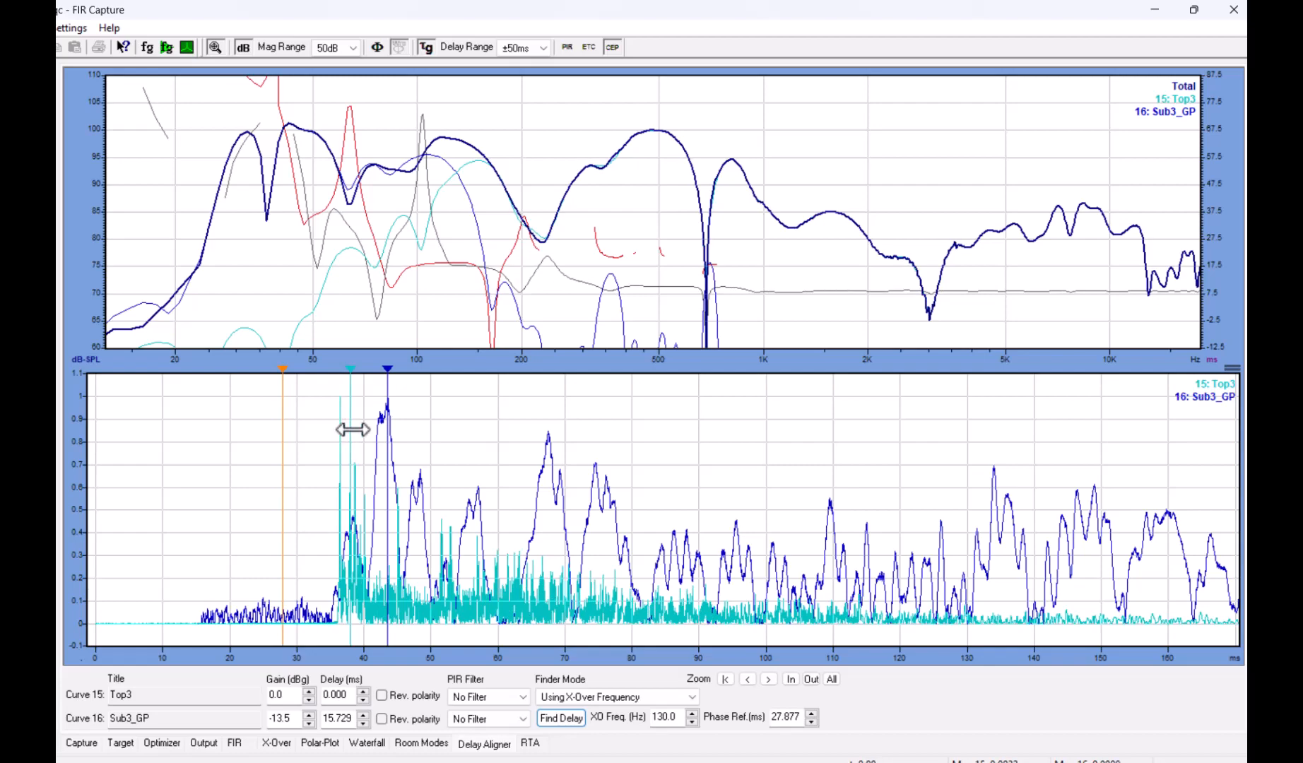
mouse_move(394, 423)
left_mouse_down()
mouse_move(370, 412)
mouse_move(392, 428)
mouse_move(368, 426)
left_mouse_up()
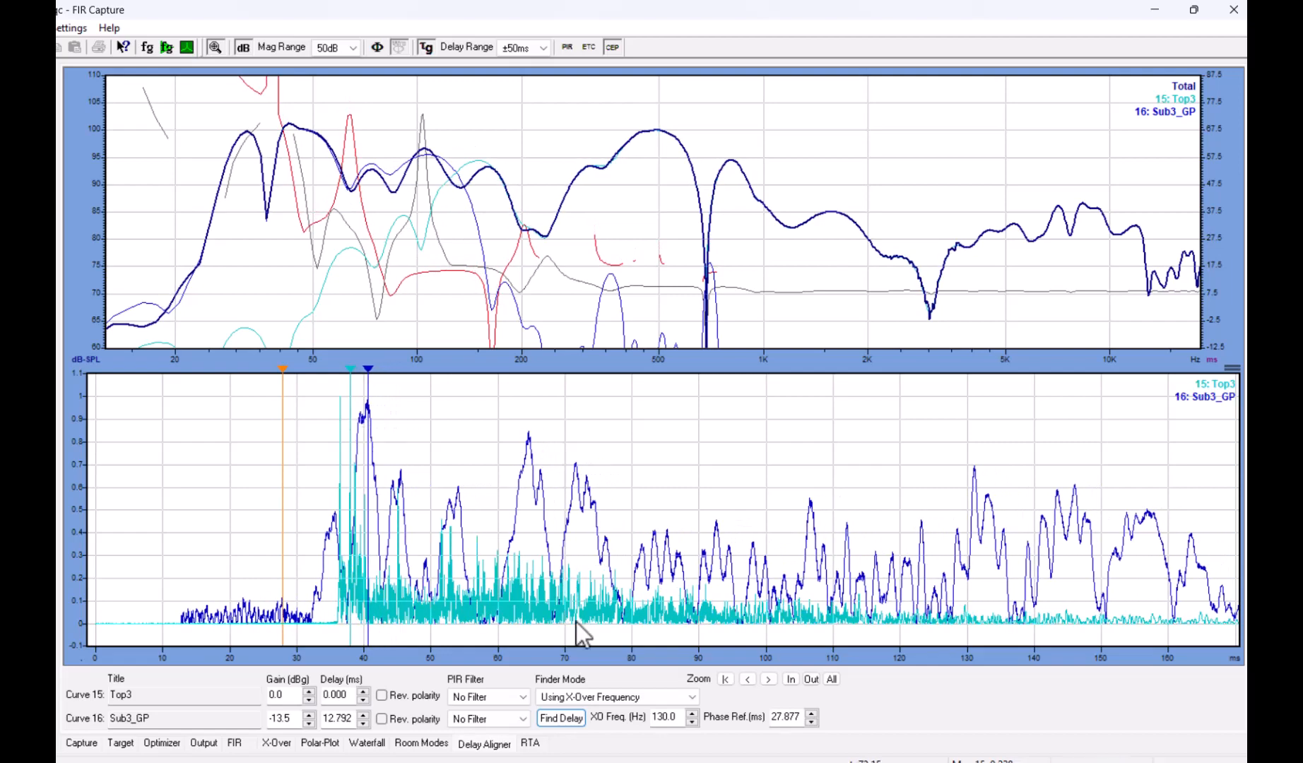
left_click(562, 719)
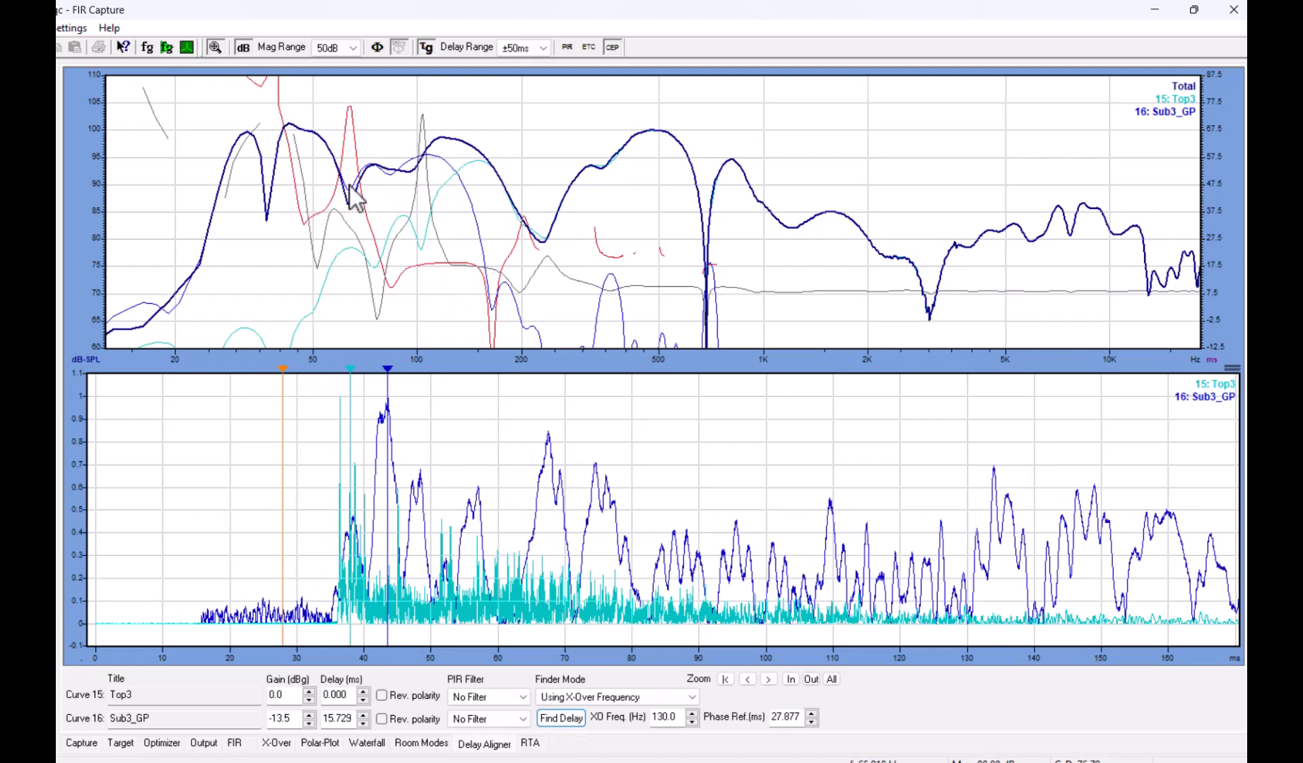
Step: Replace the group delay traces with the phase traces and move the phase reference toward the Top3 time marker
left_click(428, 47)
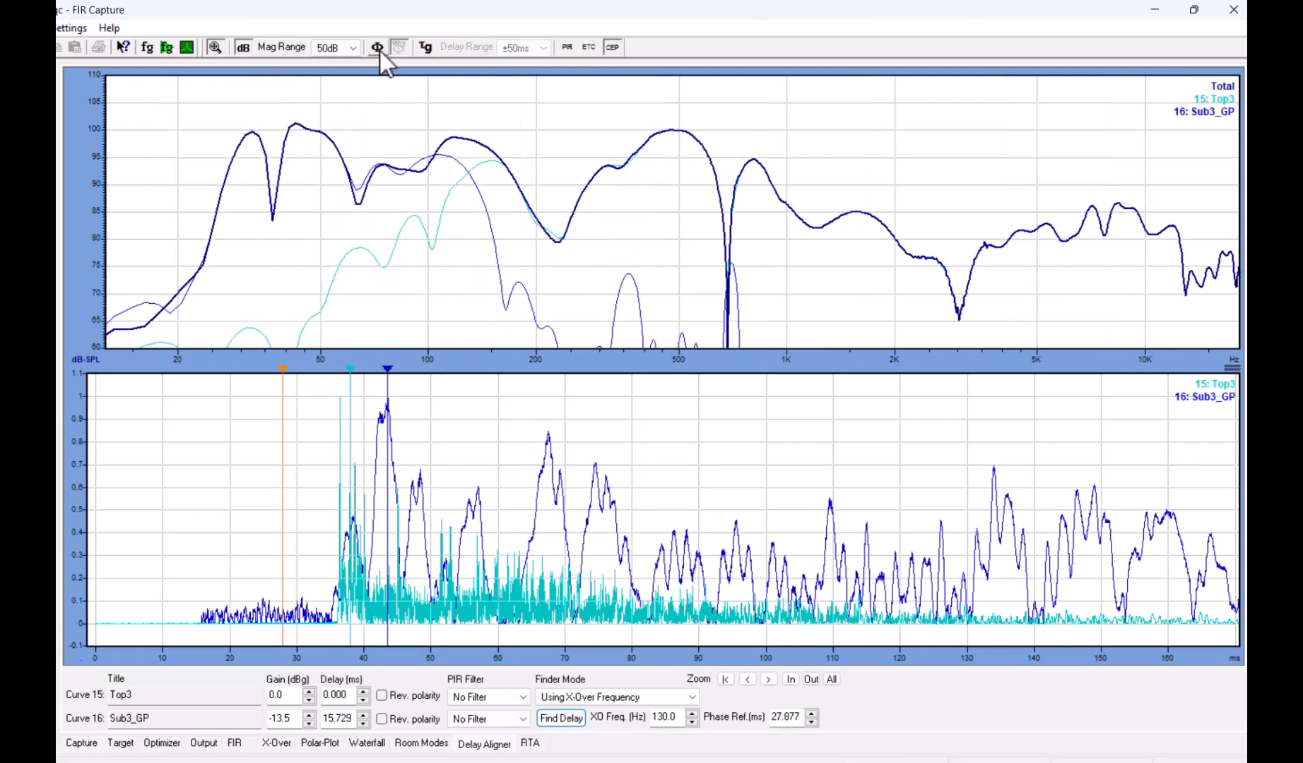
left_click(378, 48)
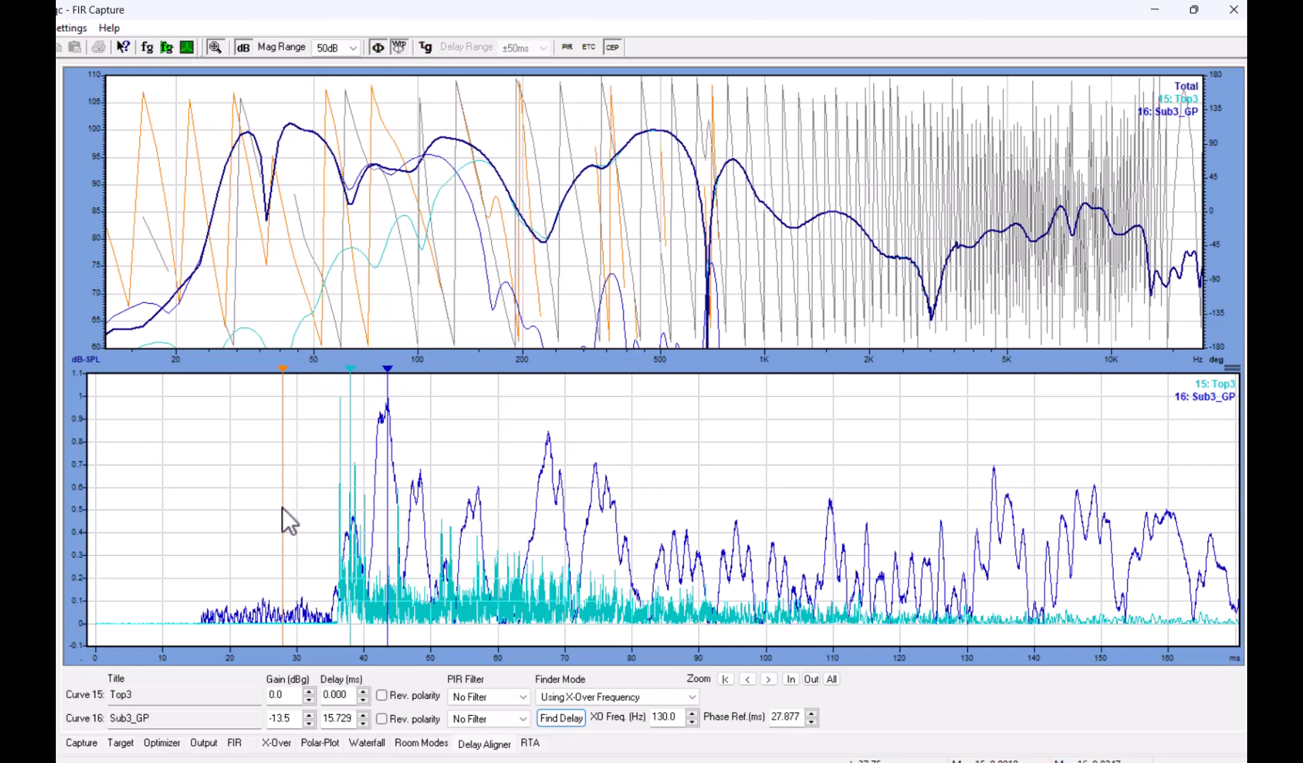
left_click_drag(283, 508, 328, 505)
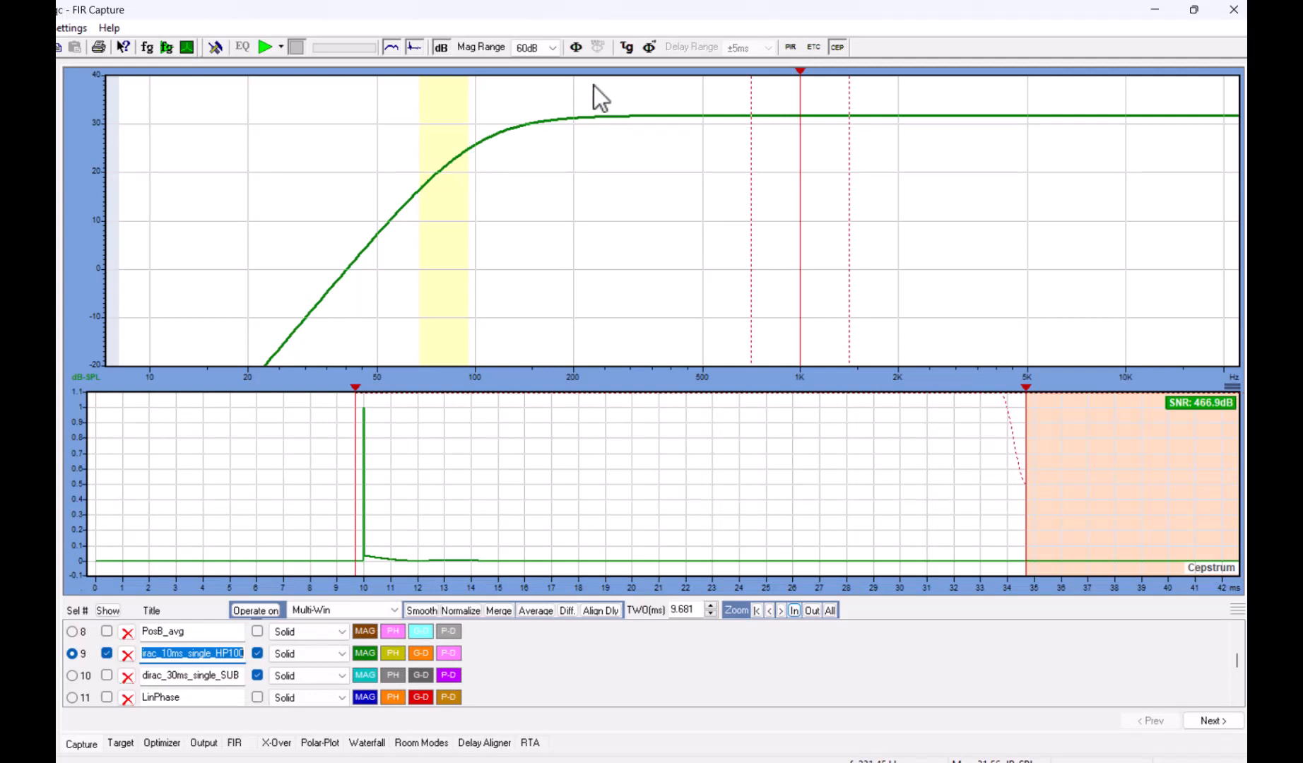
Step: Show the phase of the dirac_10ms_single_HP100 curve and view it on a linear frequency scale, returning to the logarithmic scale
left_click(576, 44)
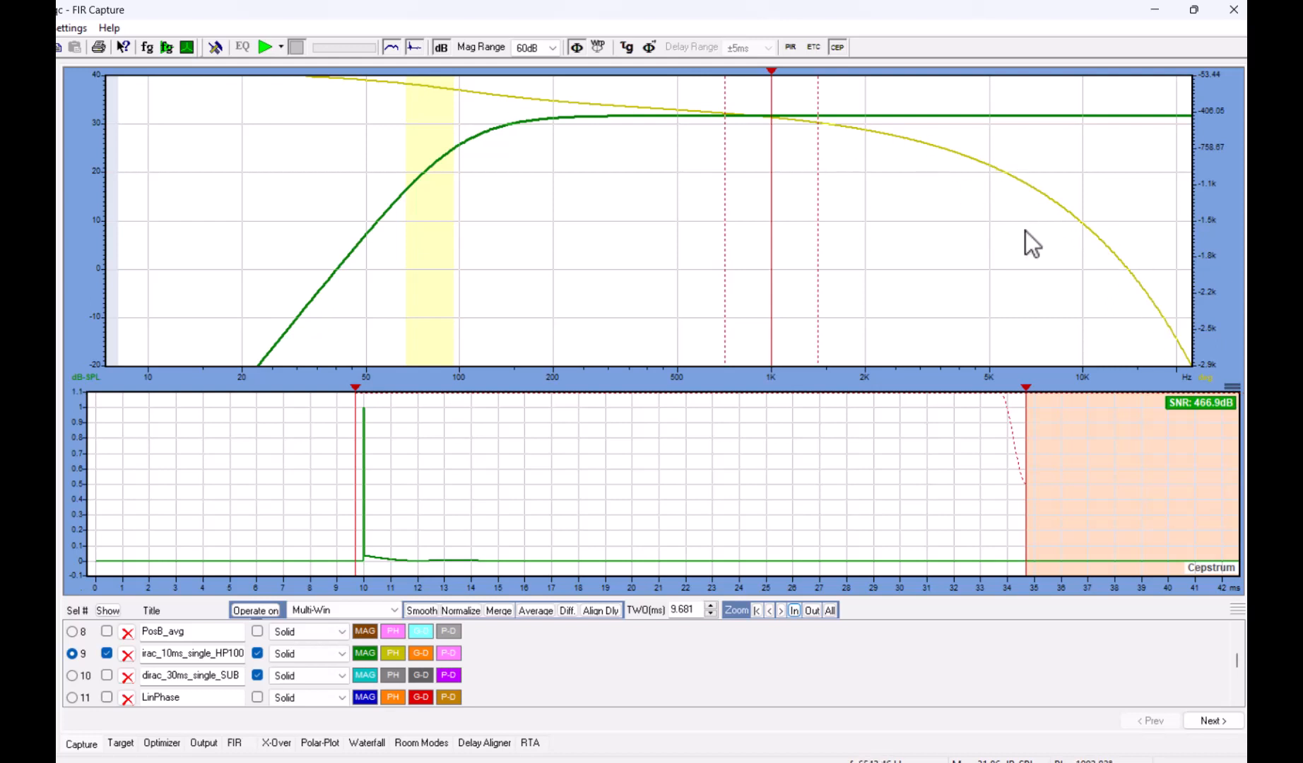
right_click(617, 207)
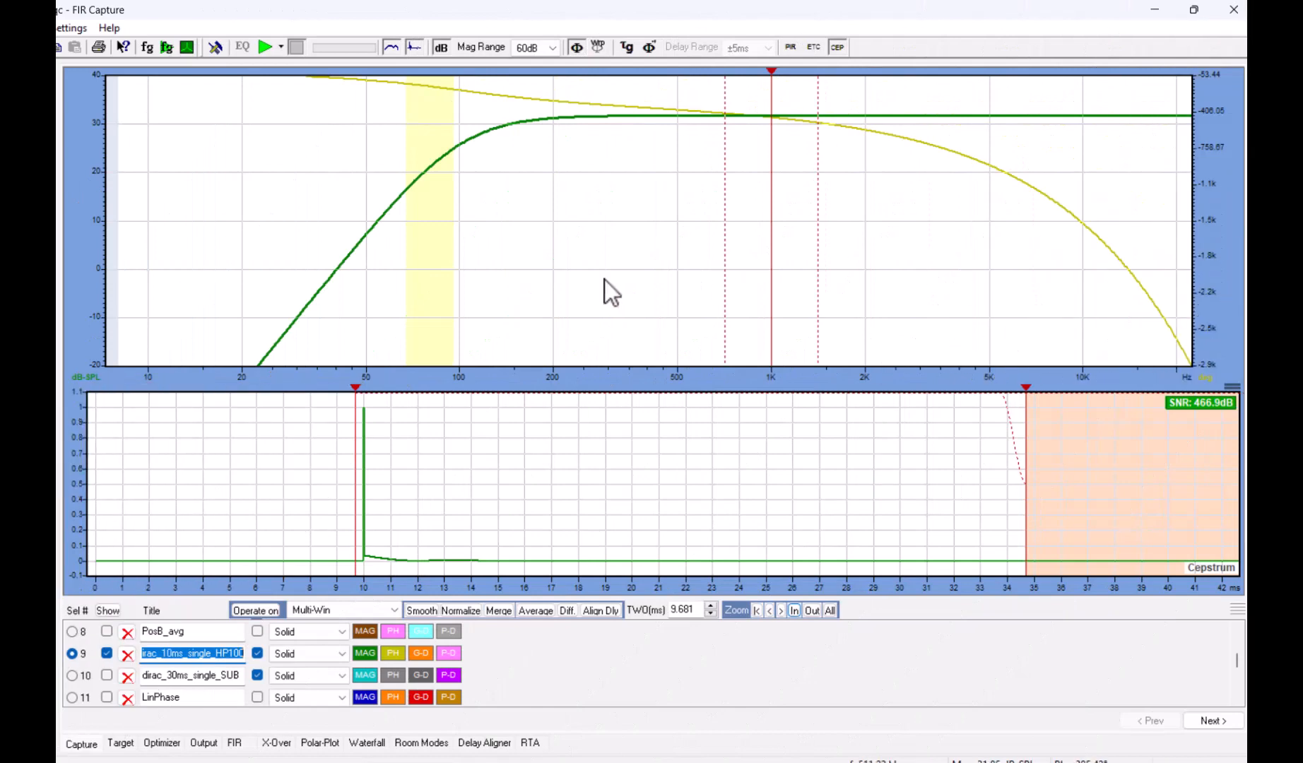
right_click(298, 167)
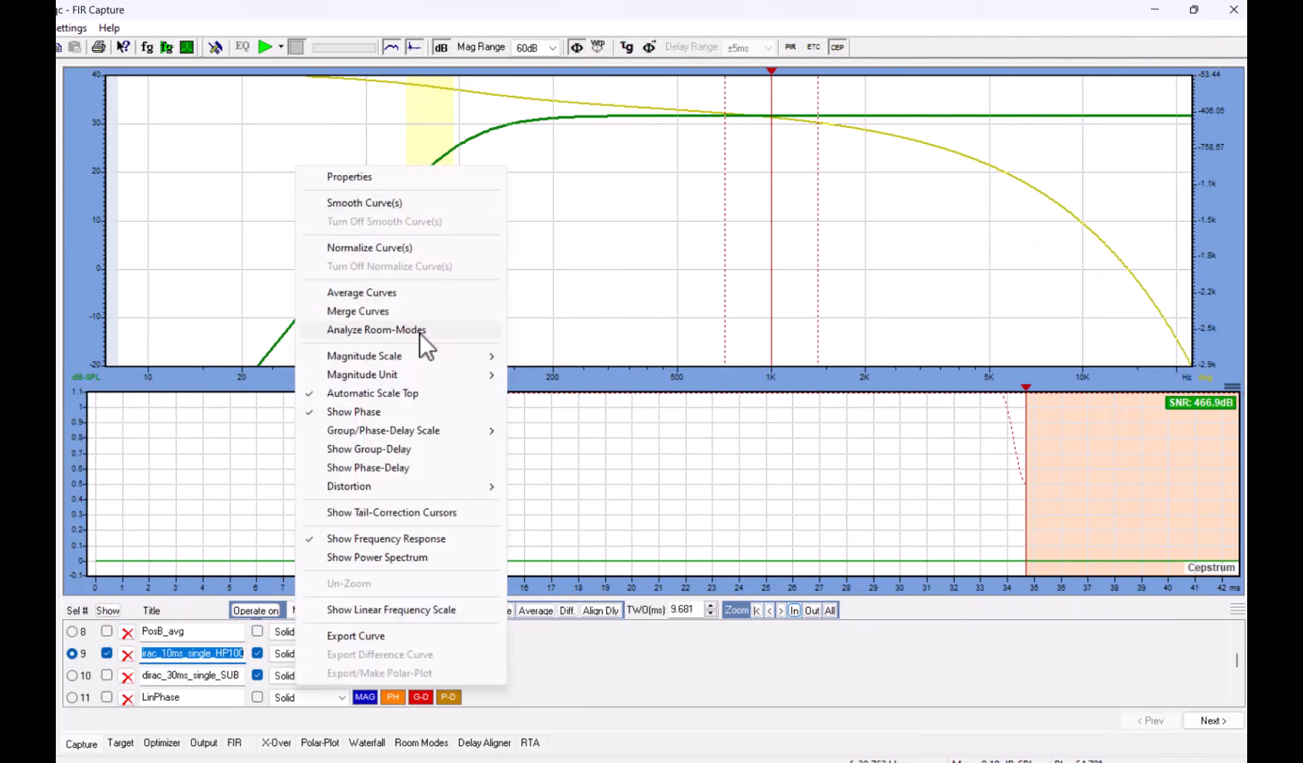
left_click(427, 612)
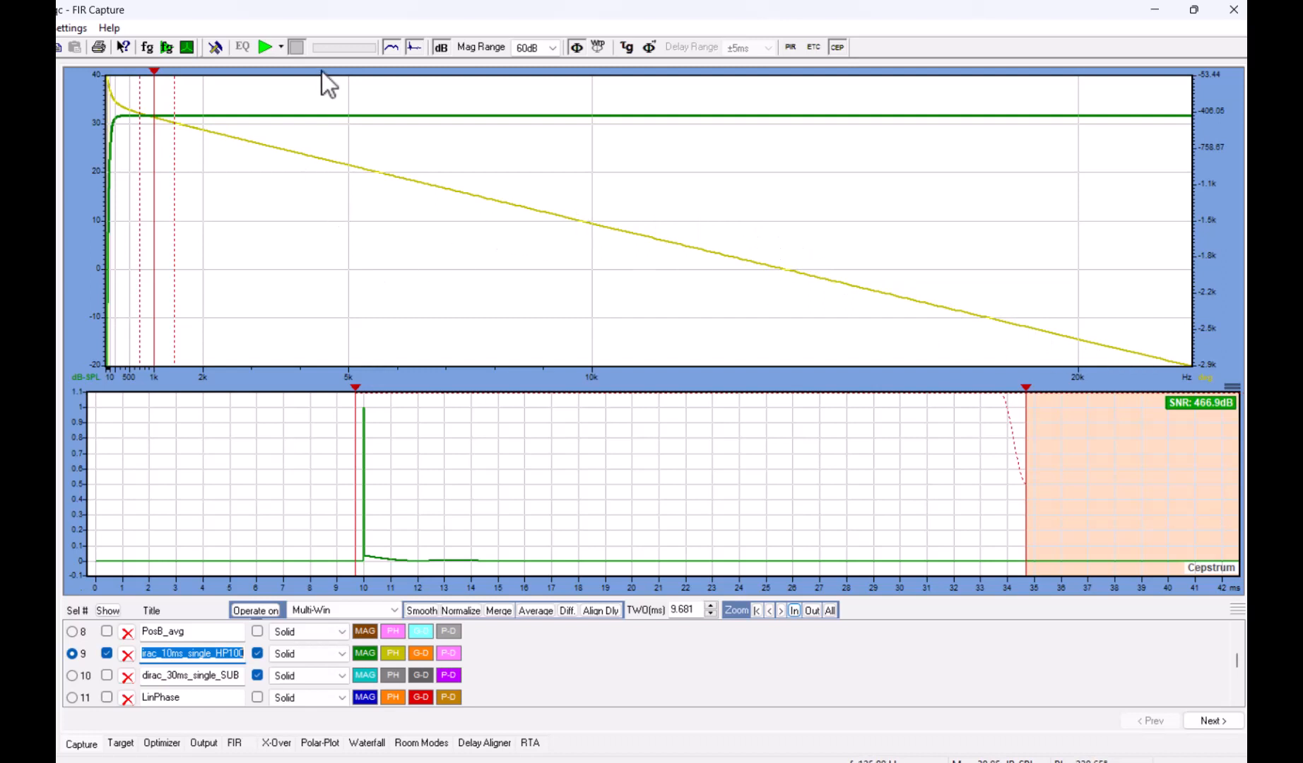
right_click(414, 286)
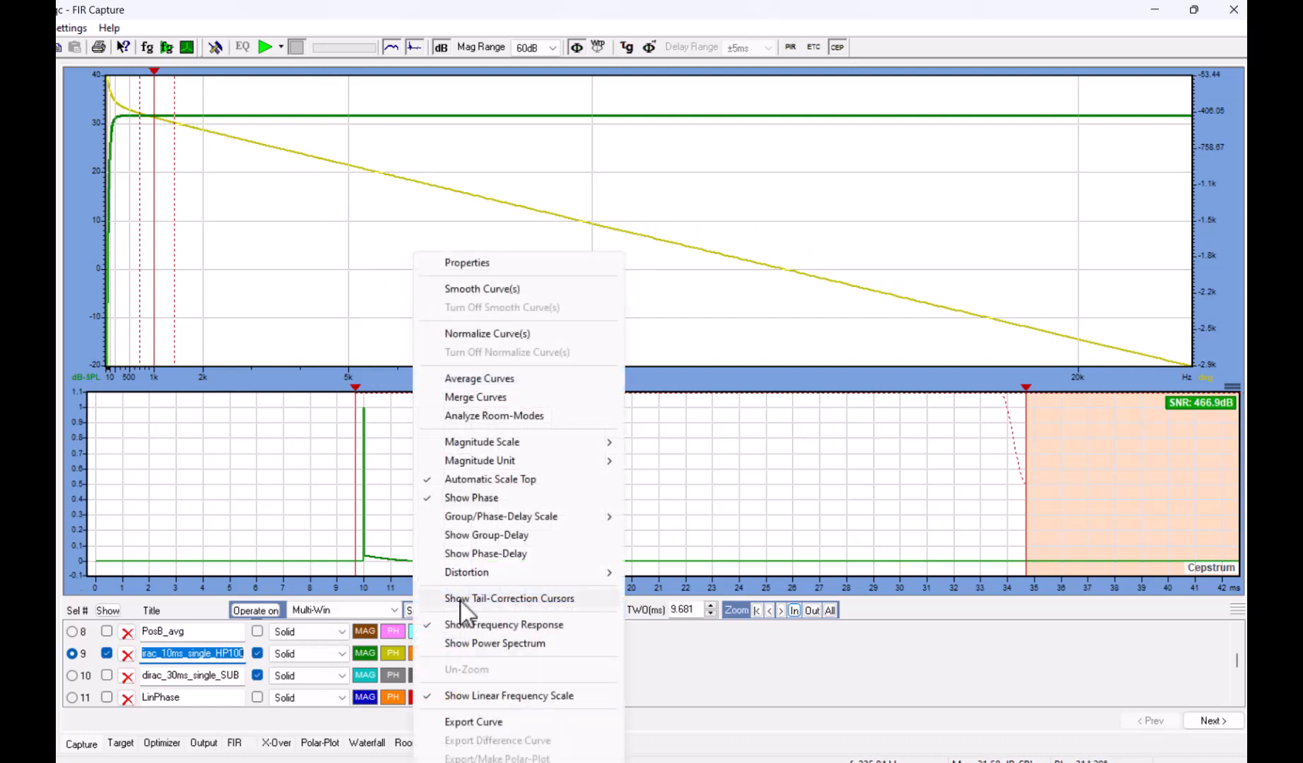
left_click(472, 700)
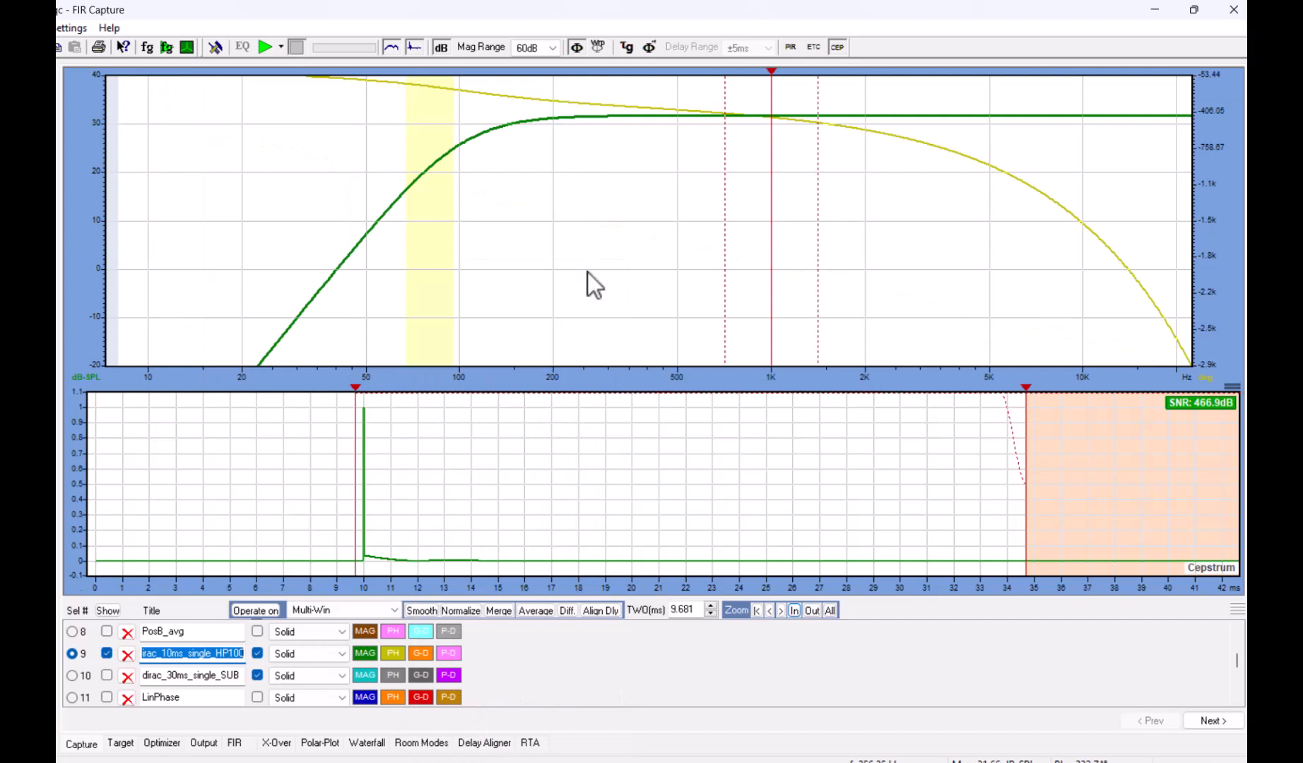
Step: Compare the wrapped and unwrapped phase of dirac_10ms_single_HP100, ending with wrapped phase, and turn on its group delay trace
left_click(601, 53)
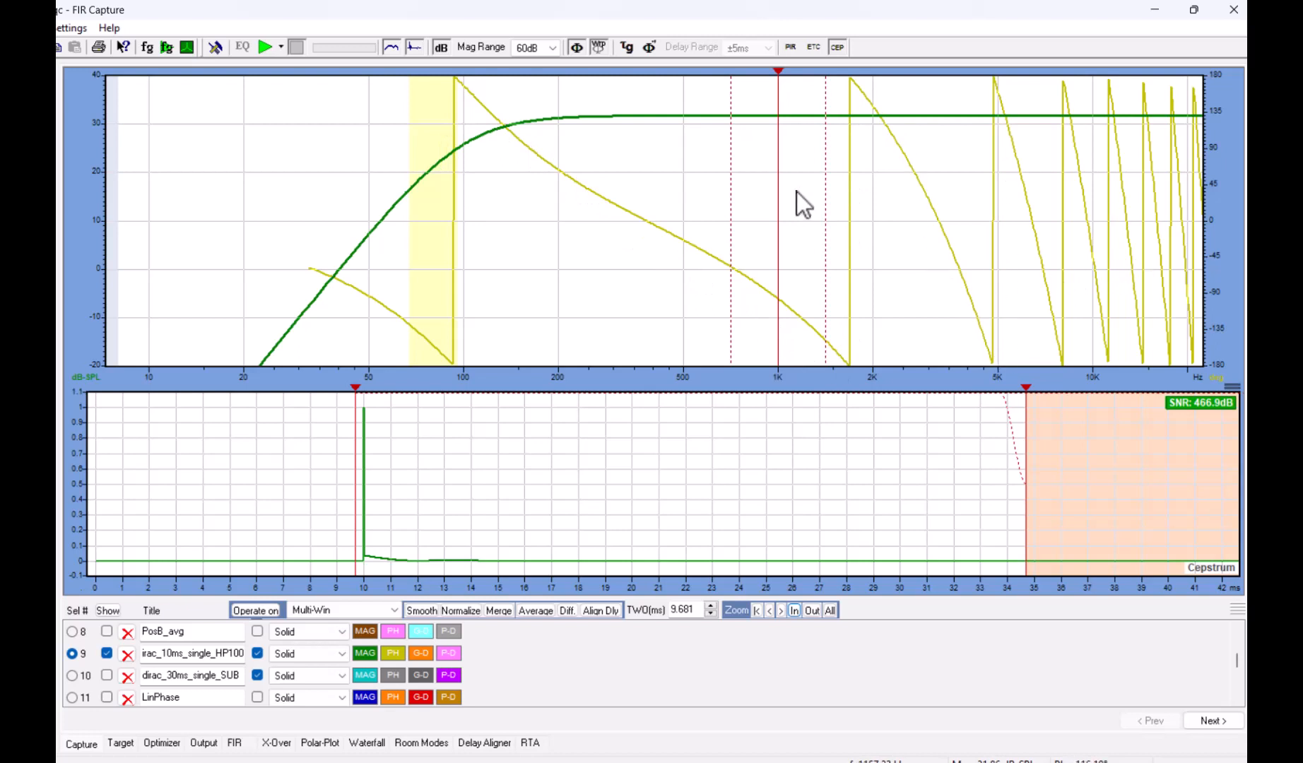
left_click(599, 48)
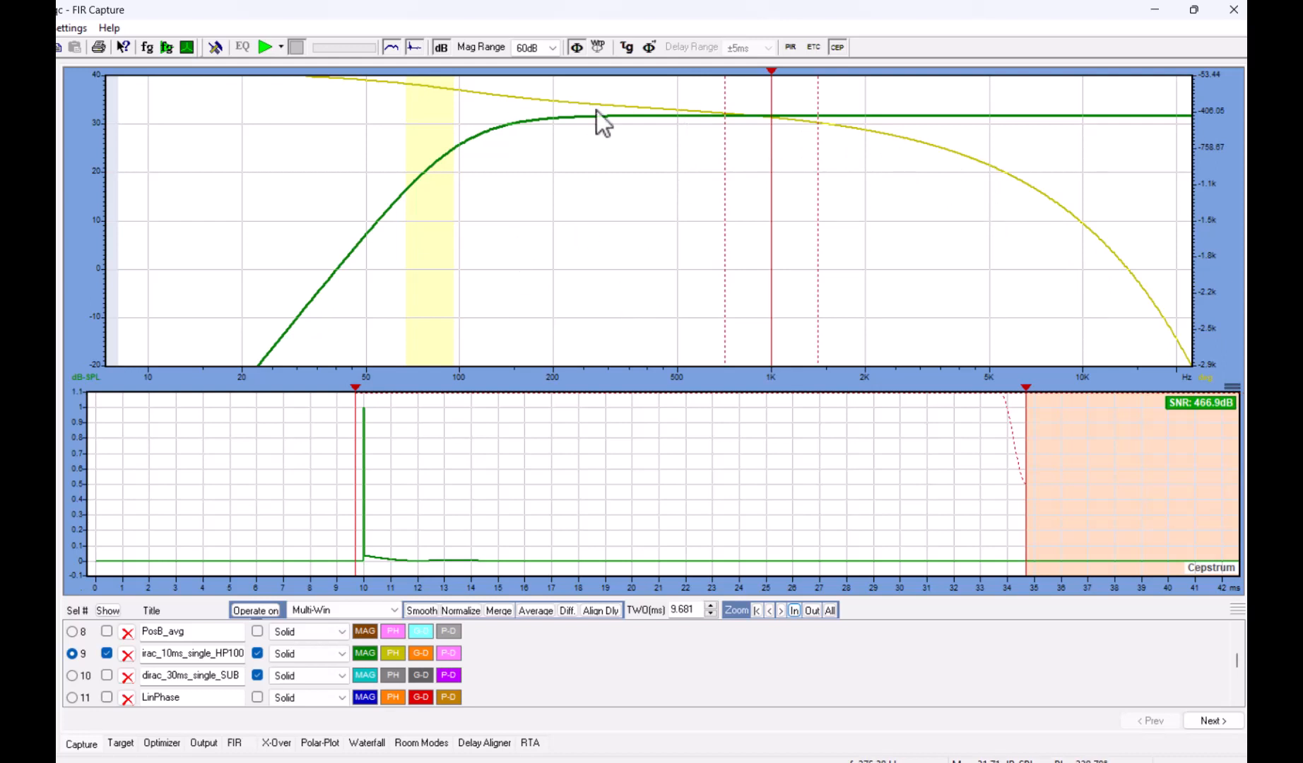
left_click(598, 52)
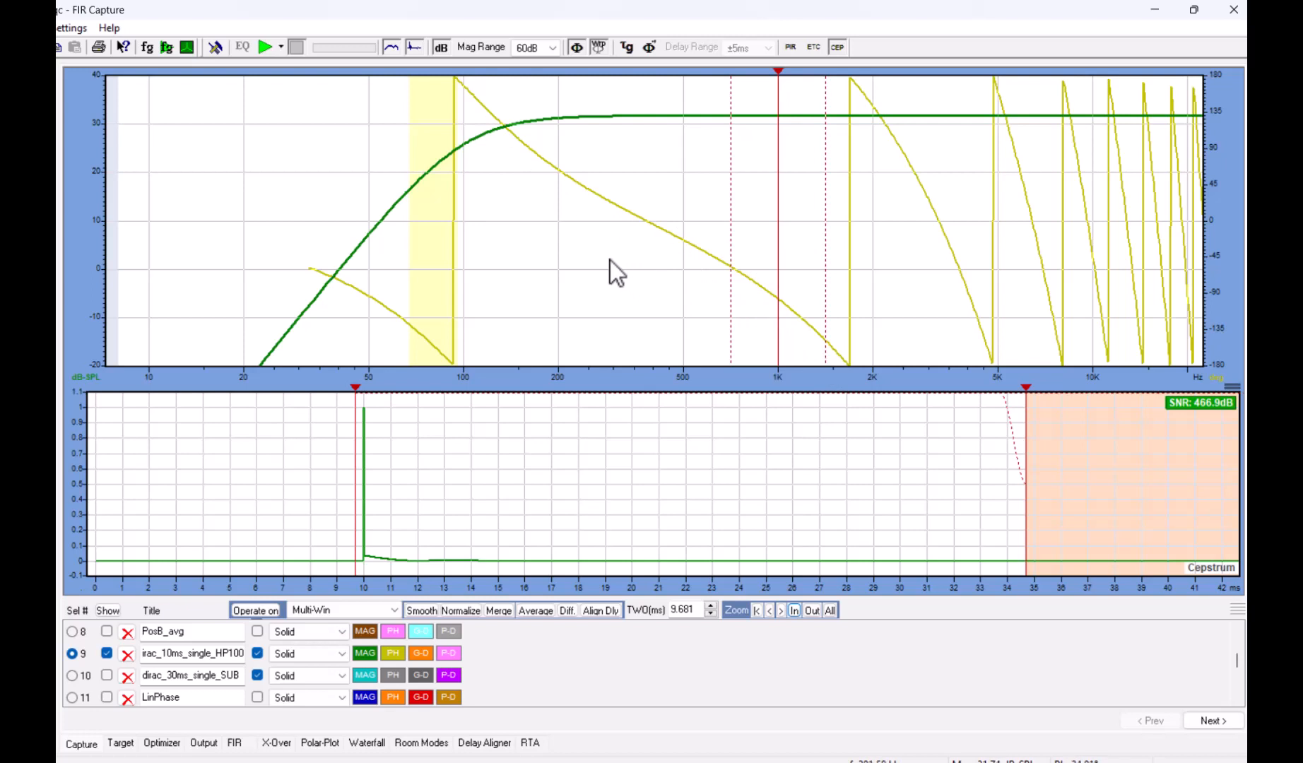
left_click(627, 49)
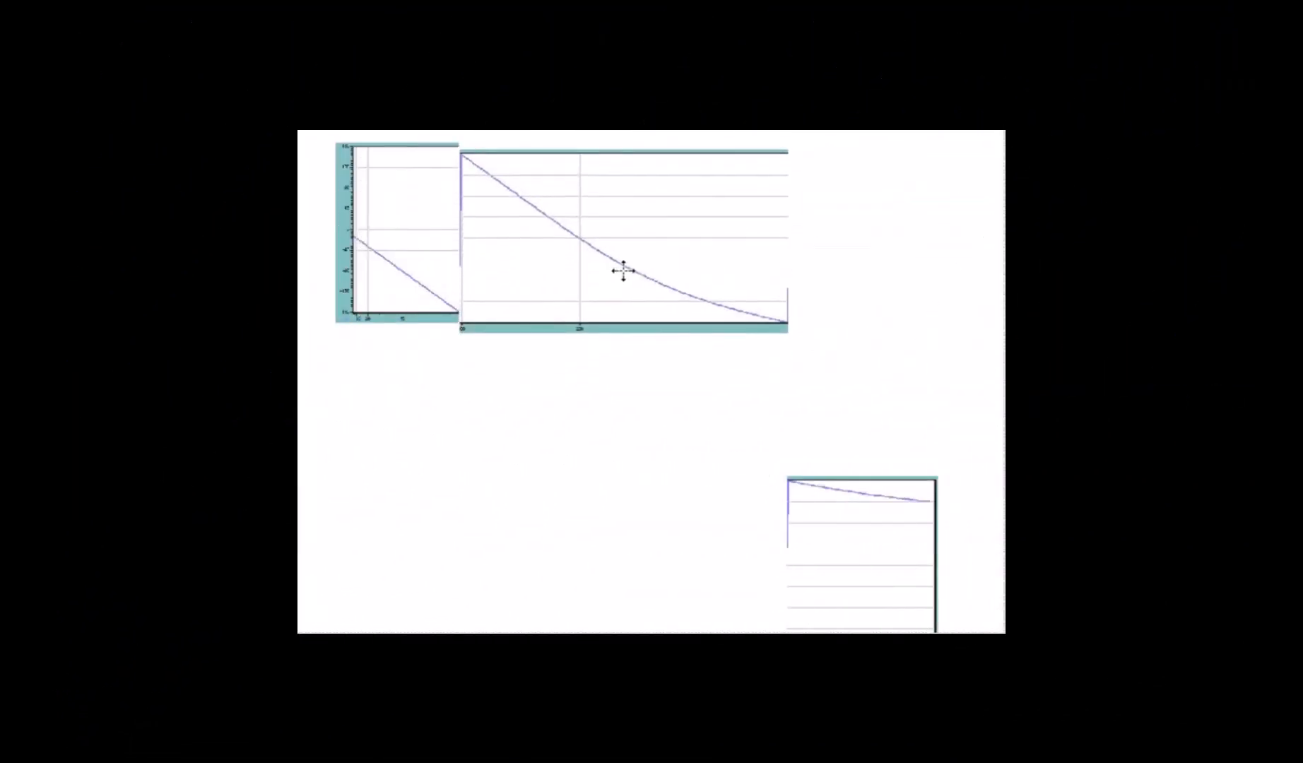
left_click_drag(868, 568, 868, 233)
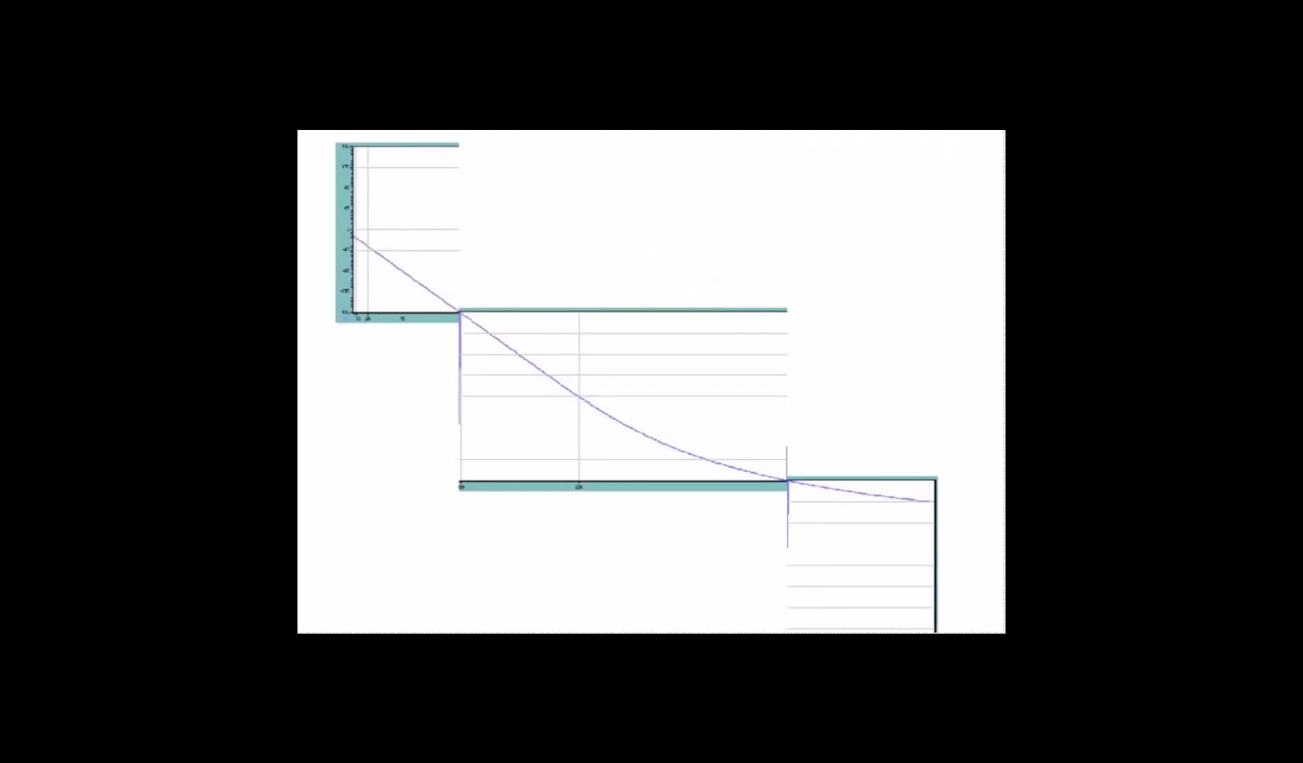
left_click_drag(611, 426, 621, 266)
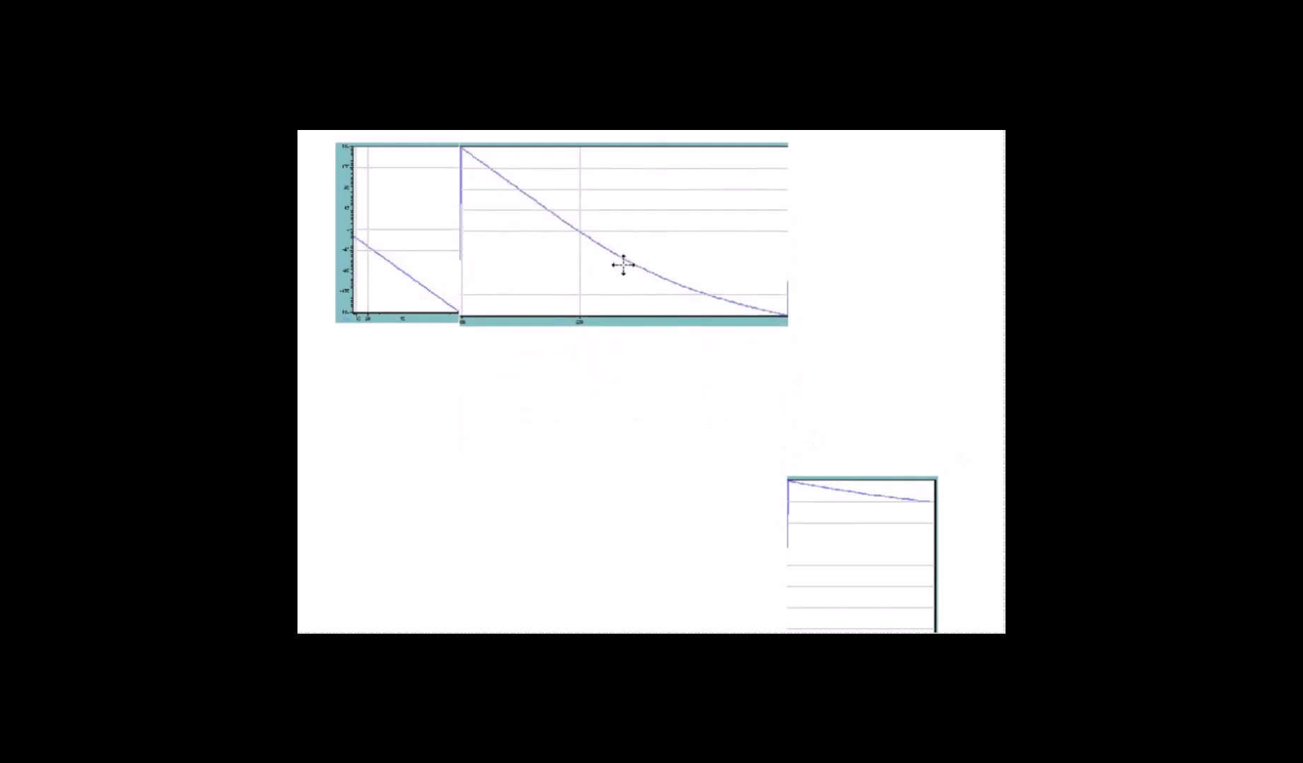
left_click_drag(867, 568, 868, 234)
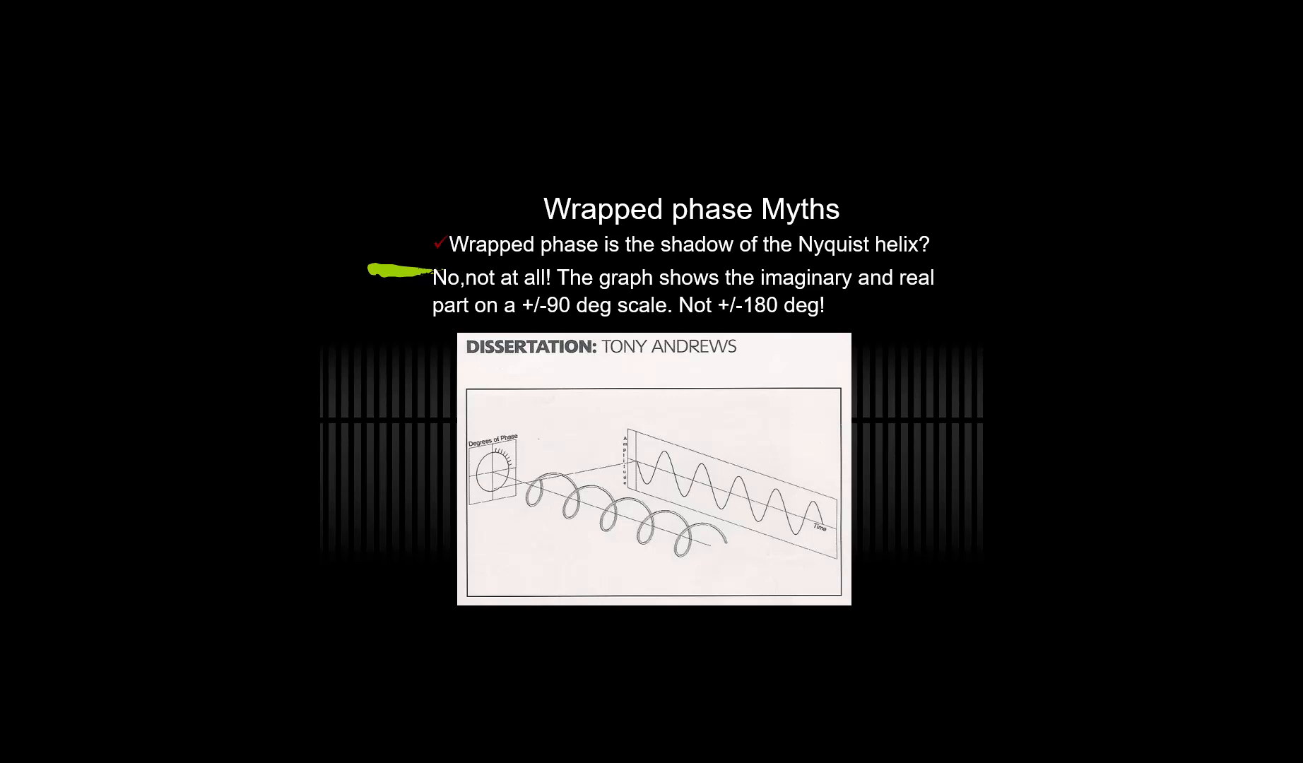
key("Right")
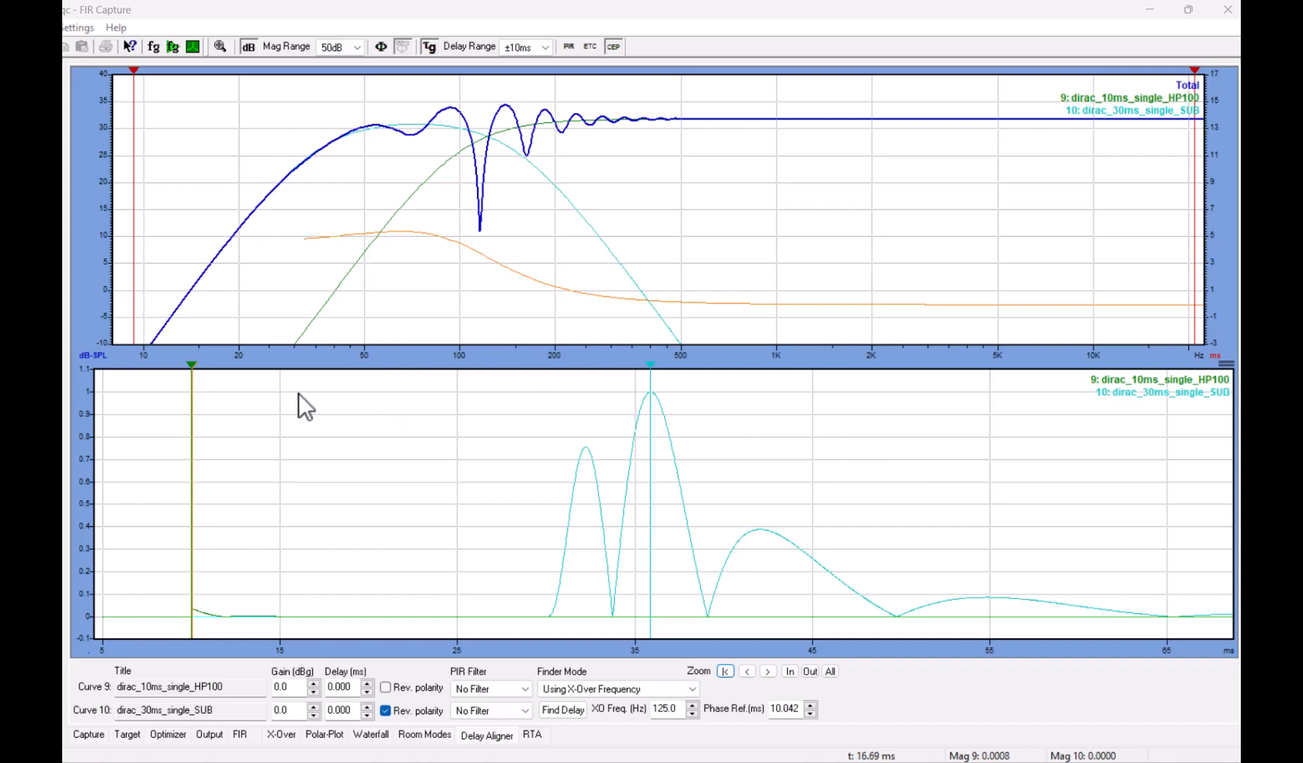
Step: In the delay aligner, shift dirac_10ms_single_HP100 to a delay of about 19.2 ms and the phase reference to about 25.9 ms
left_click(193, 482)
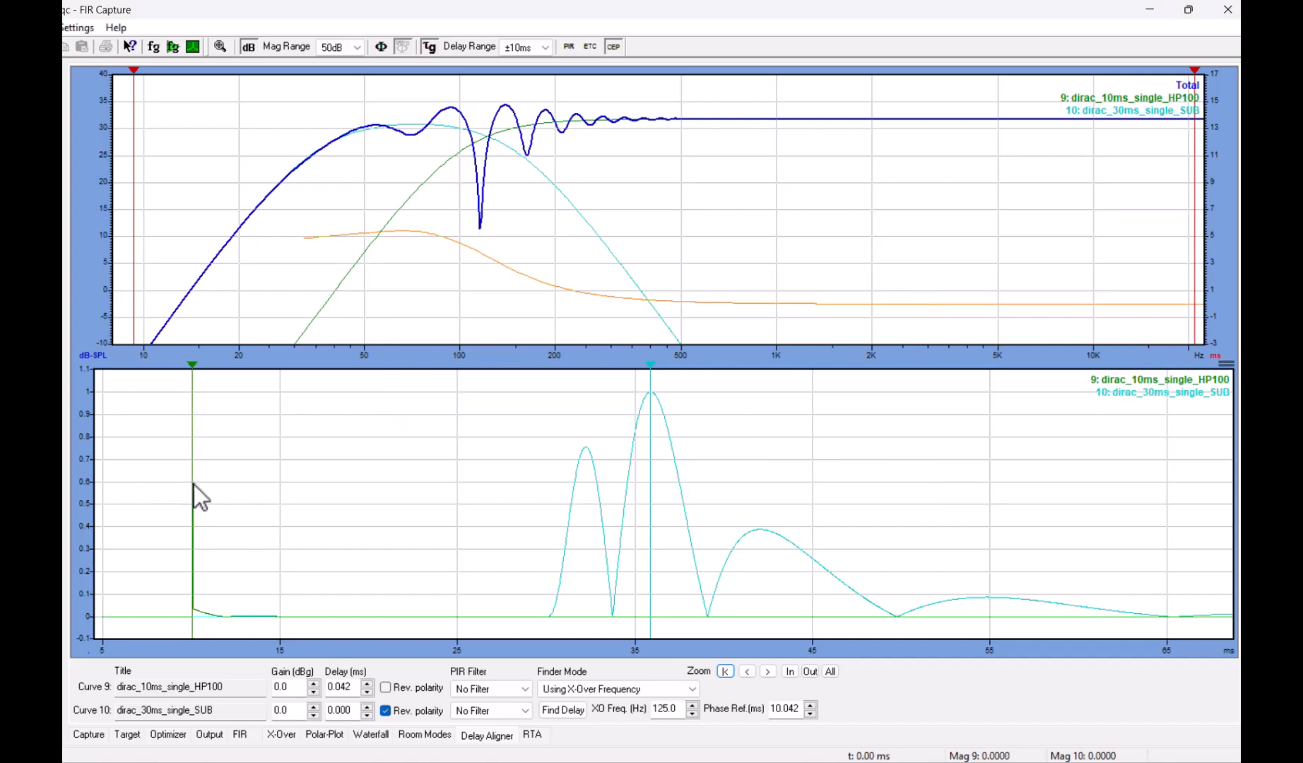
left_click_drag(193, 484, 509, 466)
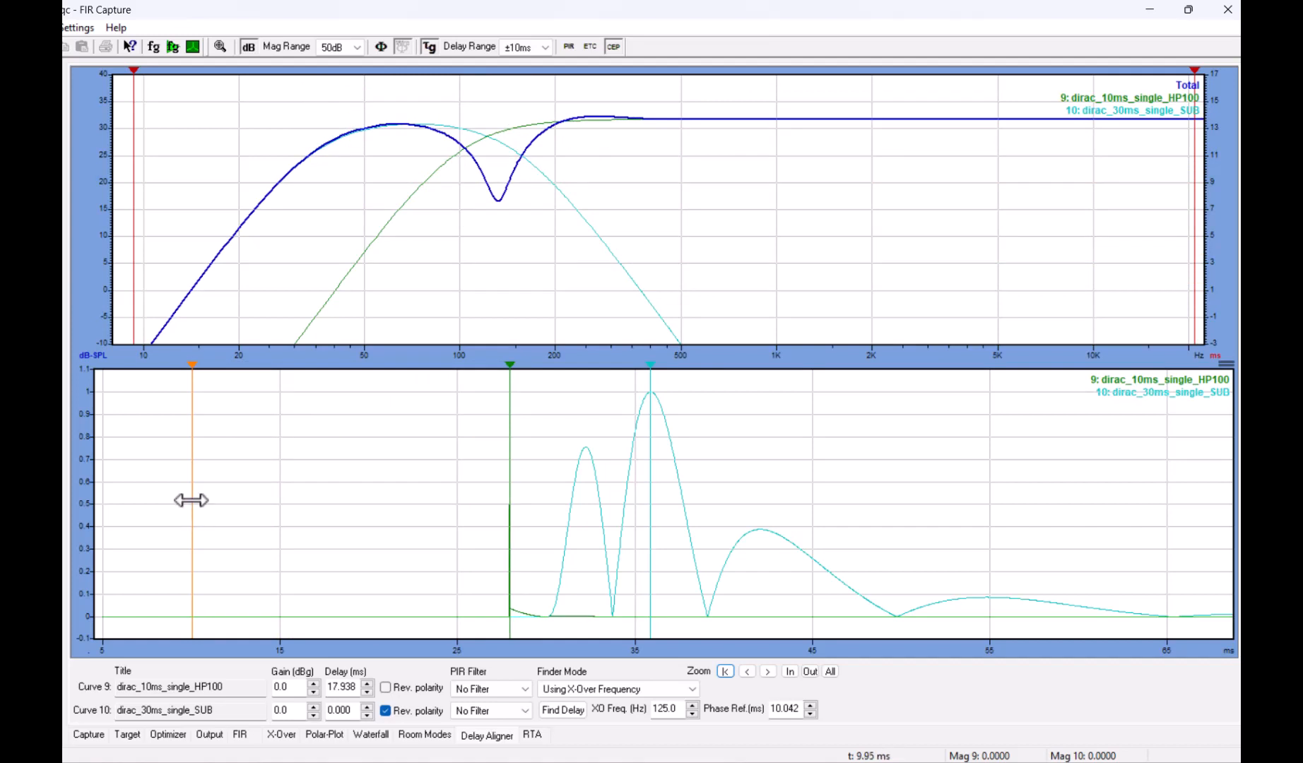
left_click_drag(192, 501, 532, 544)
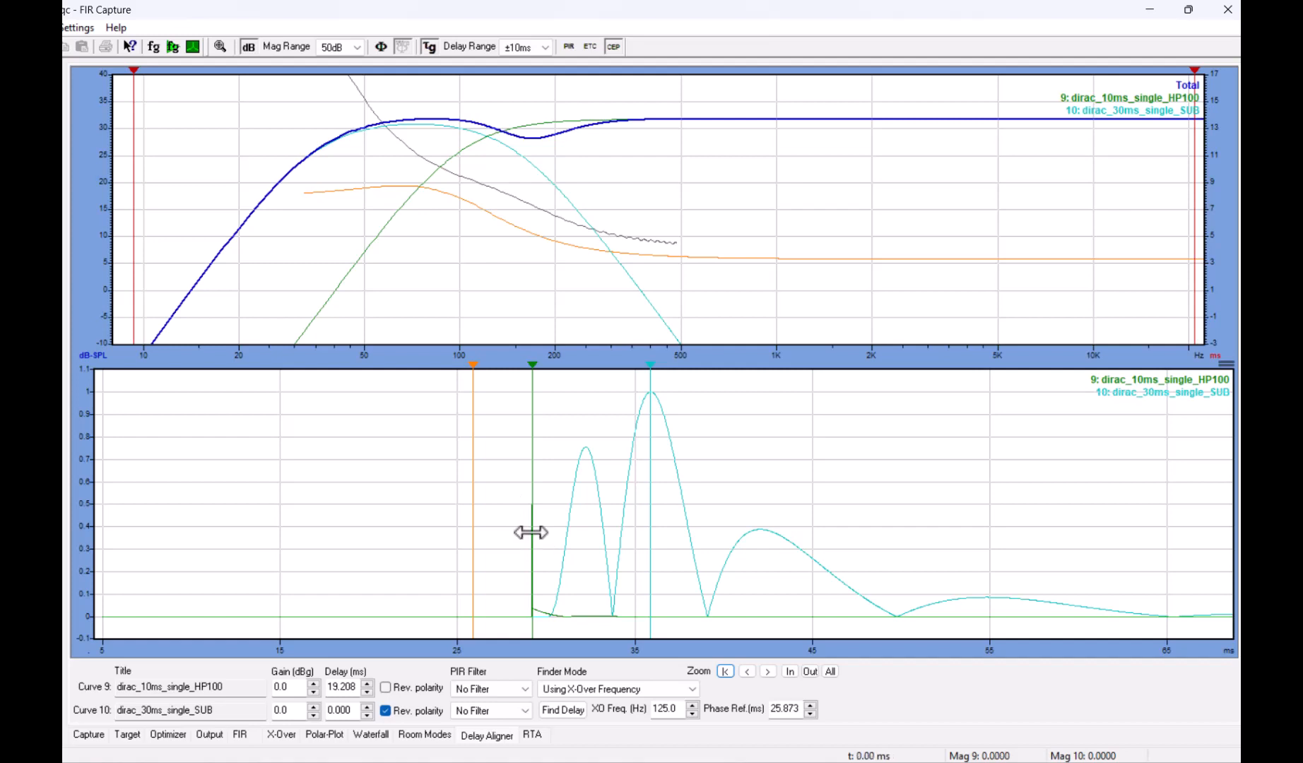
Step: Add the phase traces to the delay aligner and shift dirac_10ms_single_HP100 to a delay of about 20.7 ms
mouse_move(531, 532)
left_mouse_down()
mouse_move(451, 539)
mouse_move(566, 532)
mouse_move(522, 536)
left_mouse_up()
left_click(382, 47)
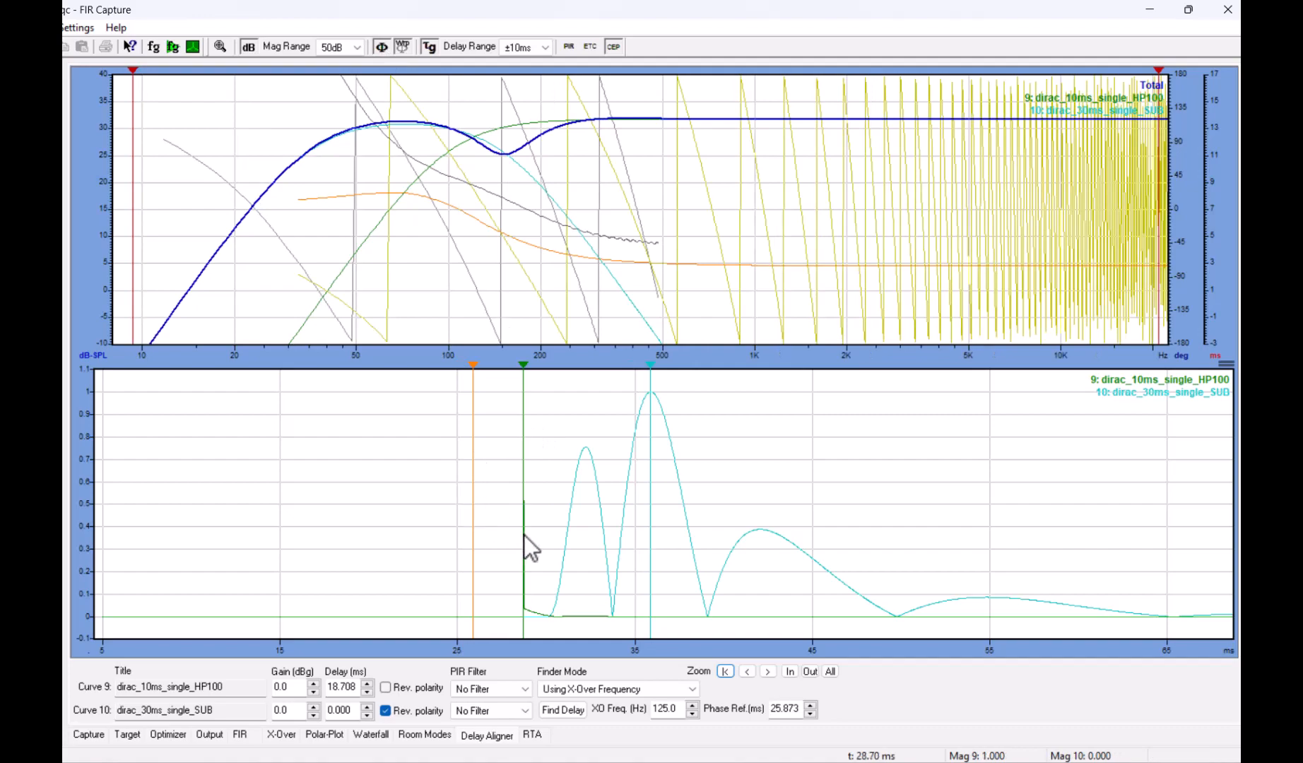
left_click_drag(526, 545, 558, 520)
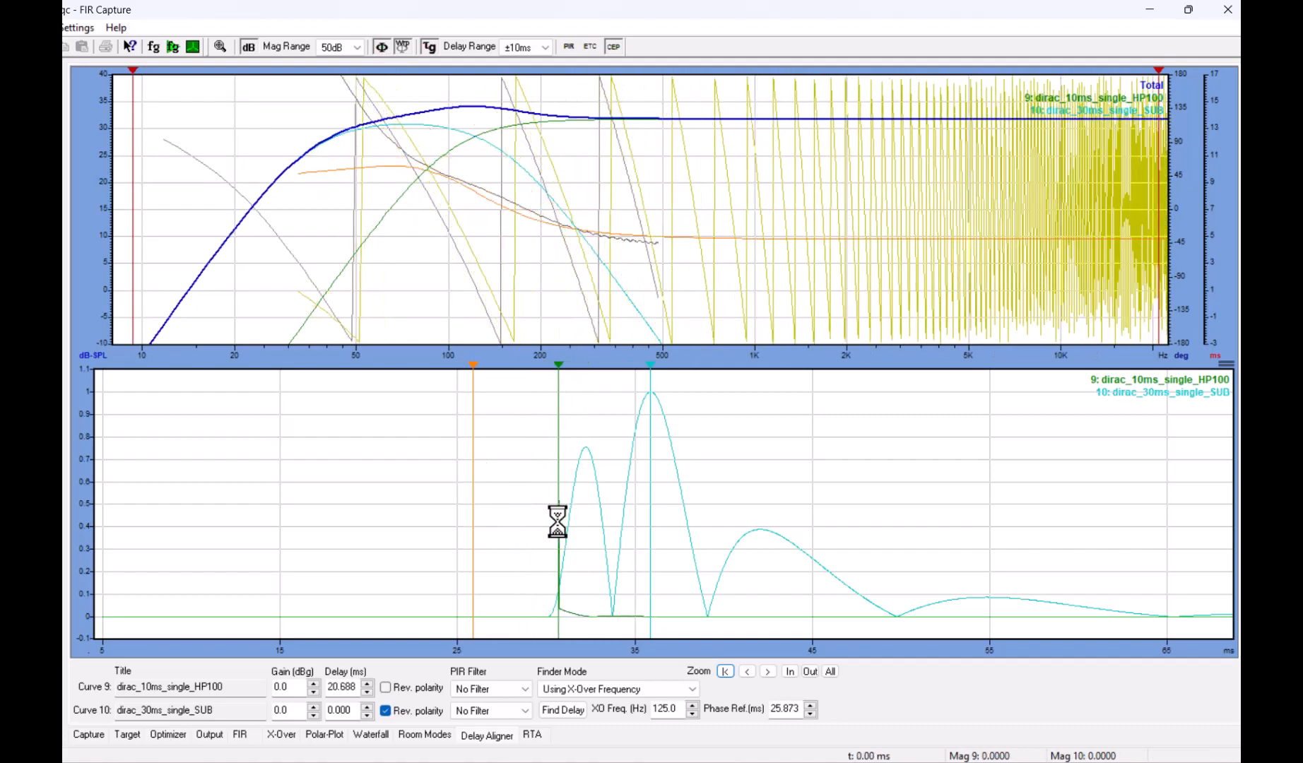
Step: Move the phase reference to about 29.5 ms and run the delay finder using the 125 Hz crossover frequency
left_click_drag(474, 535, 537, 541)
left_click(564, 710)
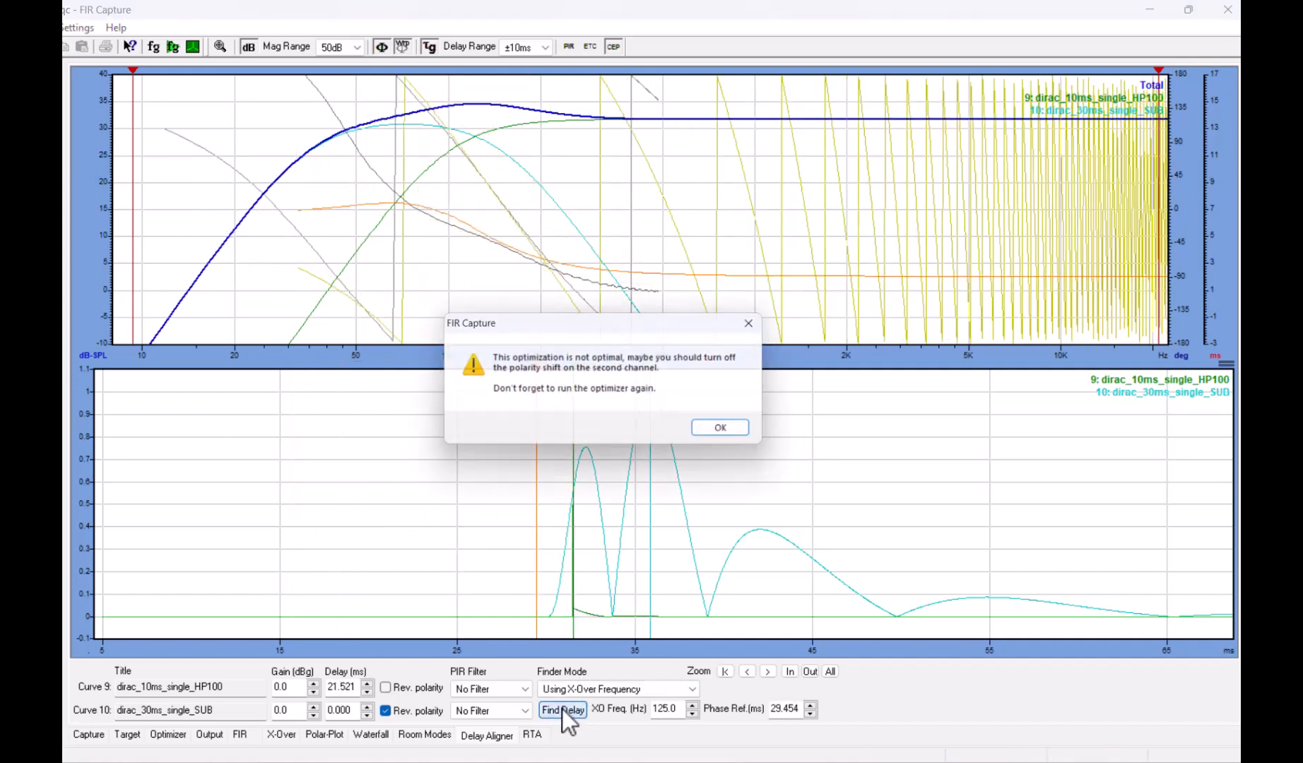
left_click(728, 430)
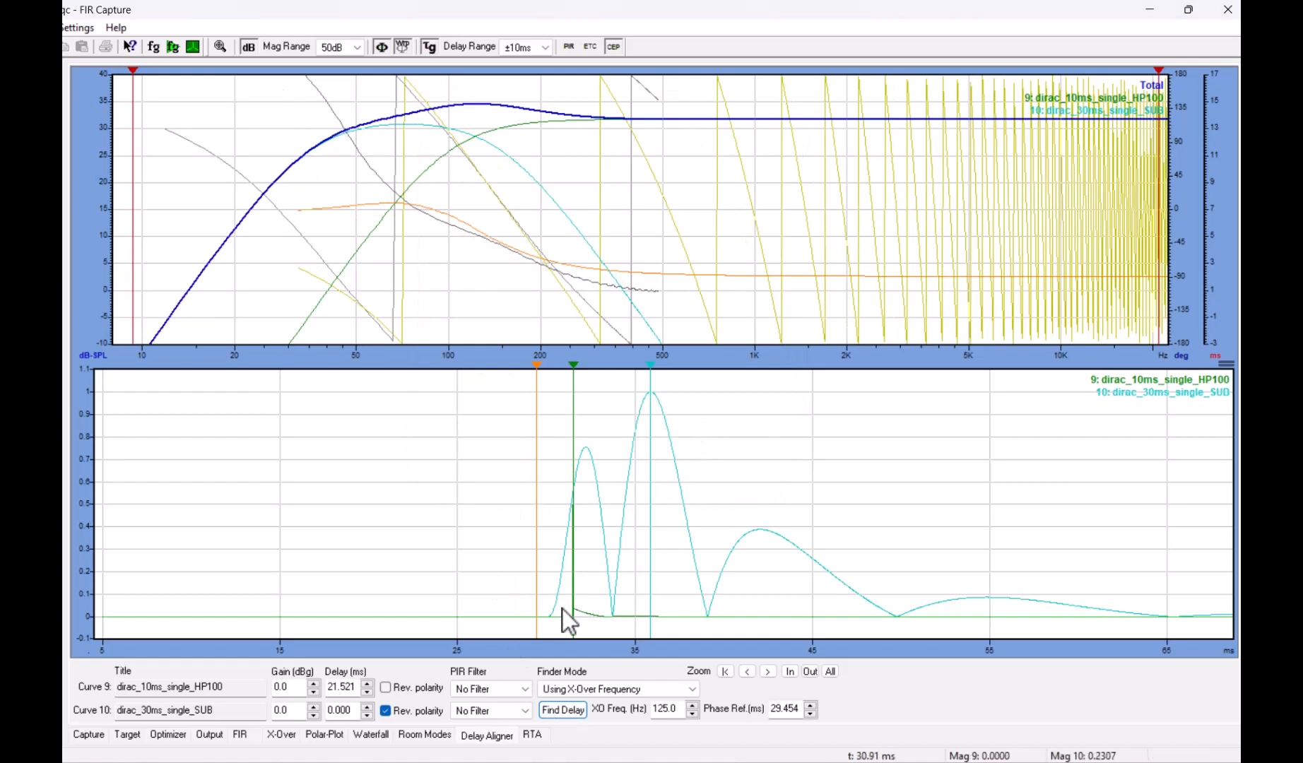
Step: Shift dirac_10ms_single_HP100 to a 21.0 ms delay and show the group delays without phase between about 33 and 275 Hz
left_click_drag(574, 590, 565, 589)
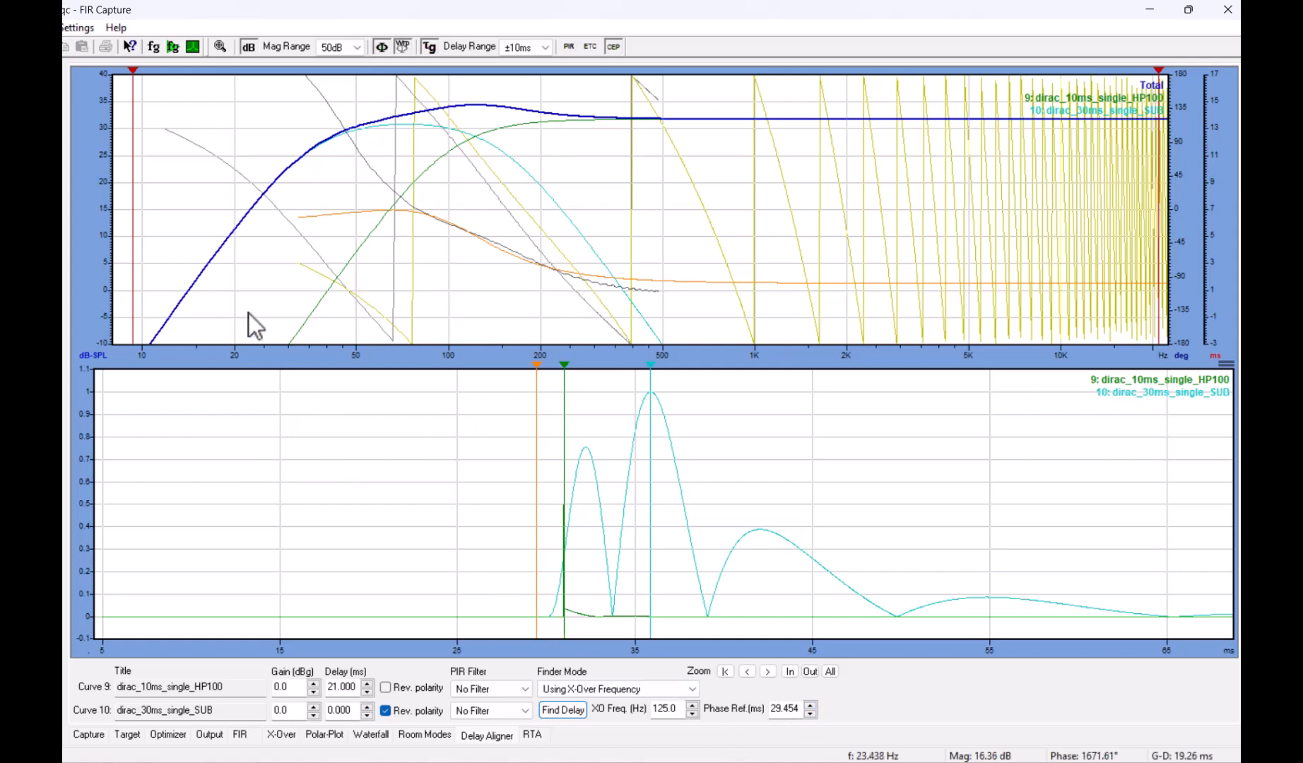
left_click(380, 46)
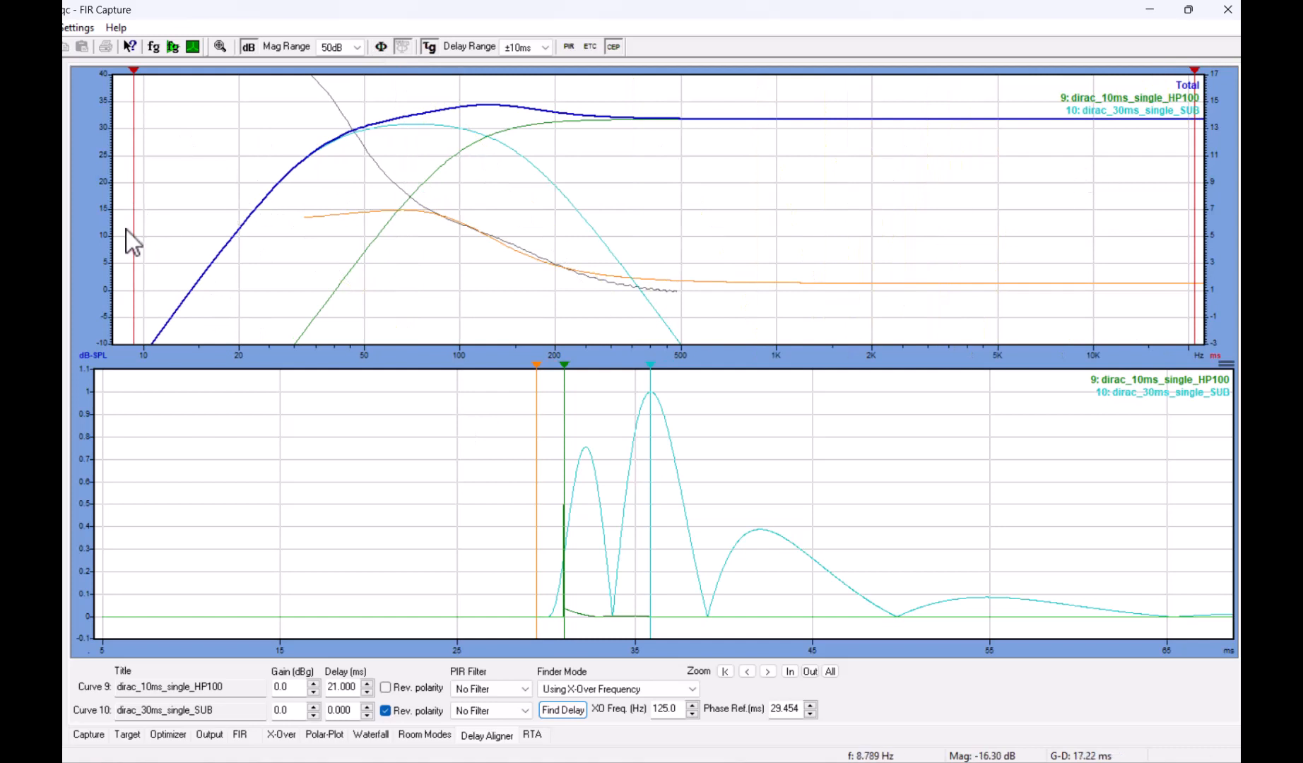
mouse_move(133, 234)
left_mouse_down()
mouse_move(323, 249)
mouse_move(308, 251)
left_mouse_up()
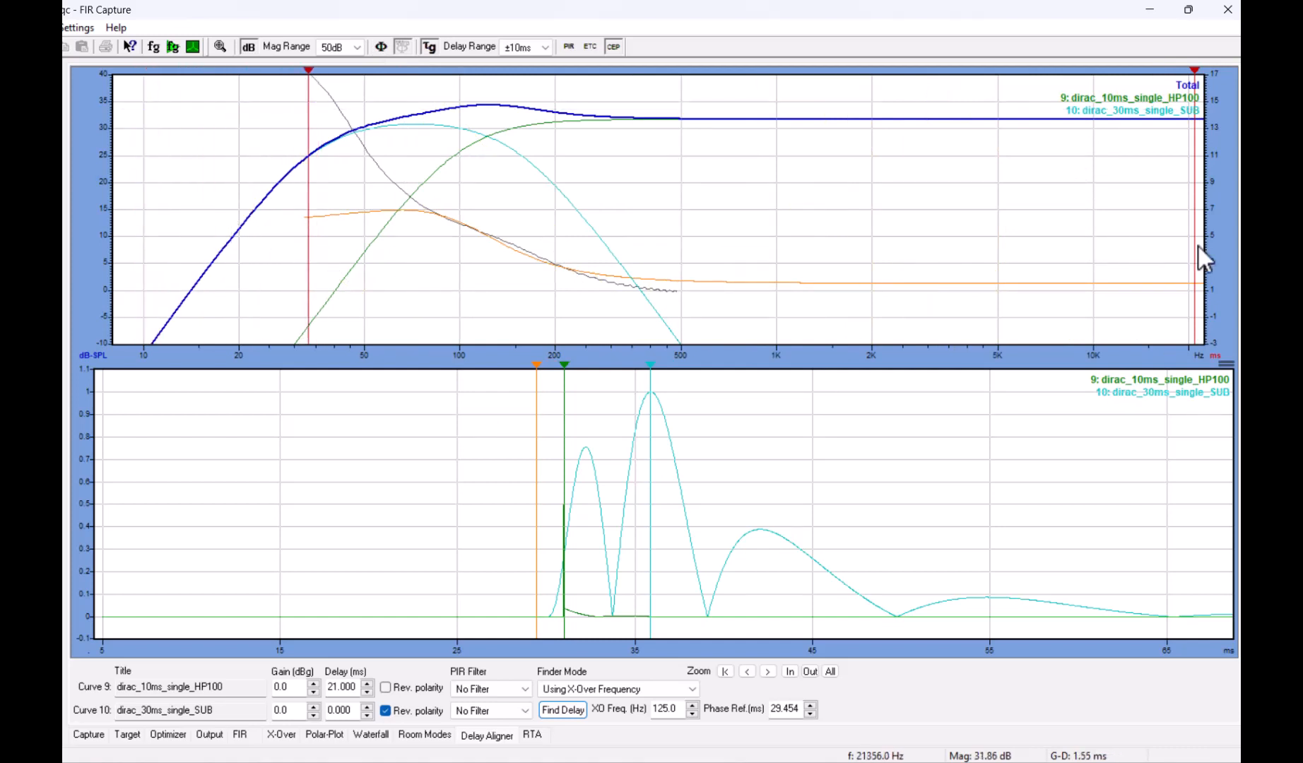
mouse_move(1196, 256)
left_mouse_down()
mouse_move(884, 277)
mouse_move(598, 274)
left_mouse_up()
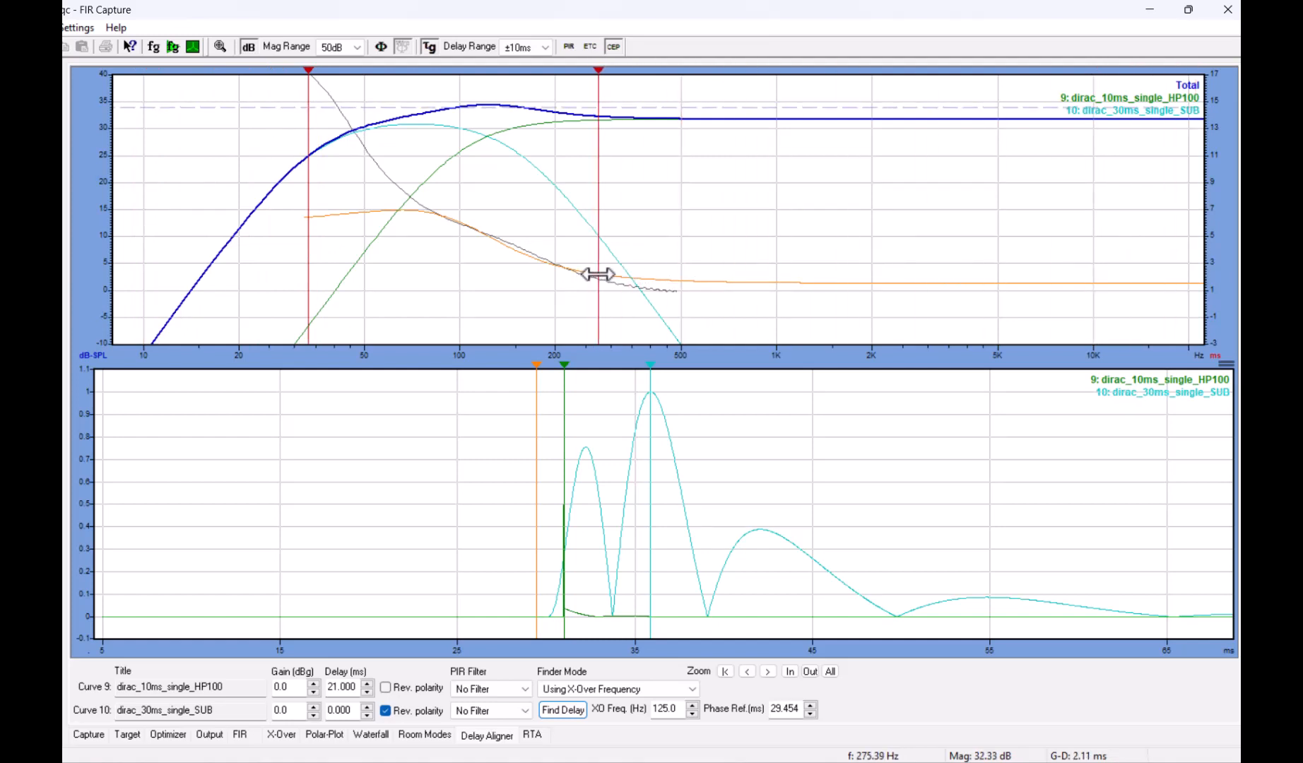
left_click(216, 45)
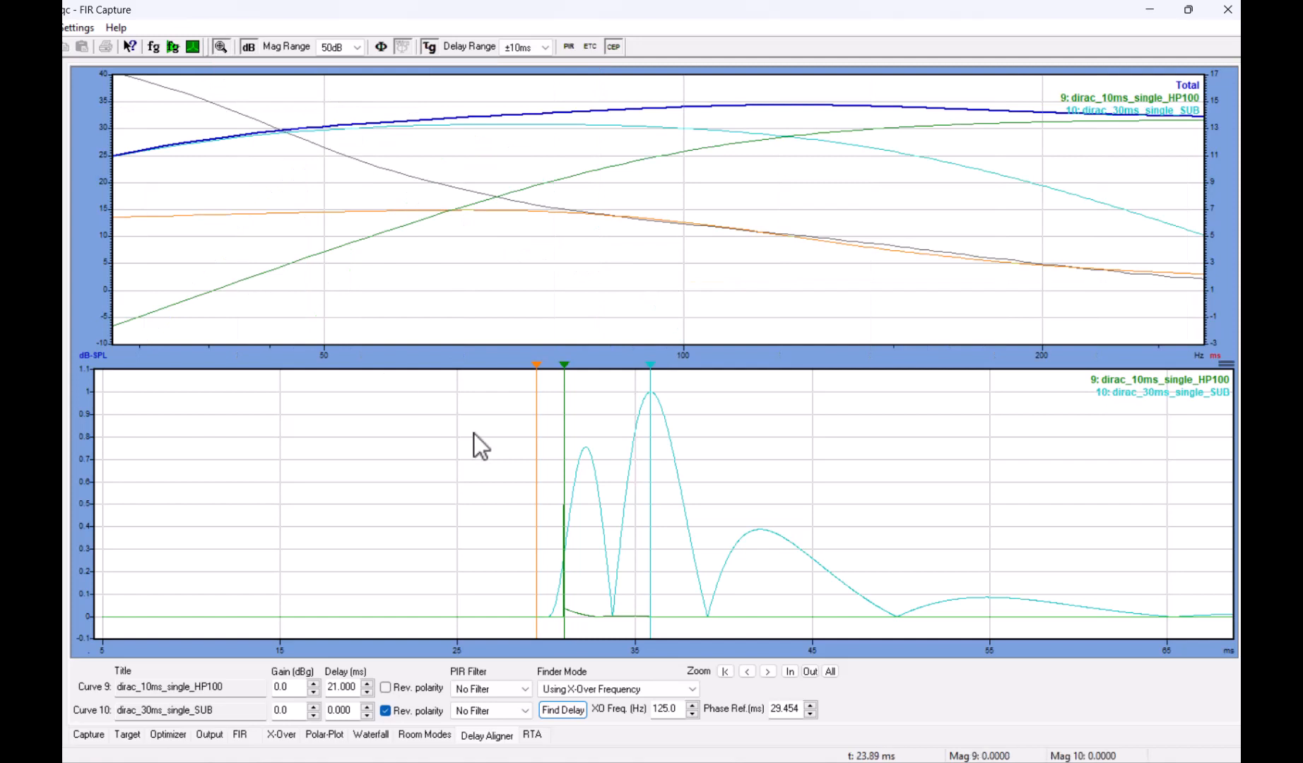
Step: Shift dirac_10ms_single_HP100 to about 21.9 ms, check the phase traces, and restore the full frequency range with phase hidden
mouse_move(562, 492)
left_mouse_down()
mouse_move(567, 519)
mouse_move(590, 518)
mouse_move(580, 519)
left_mouse_up()
left_click(380, 49)
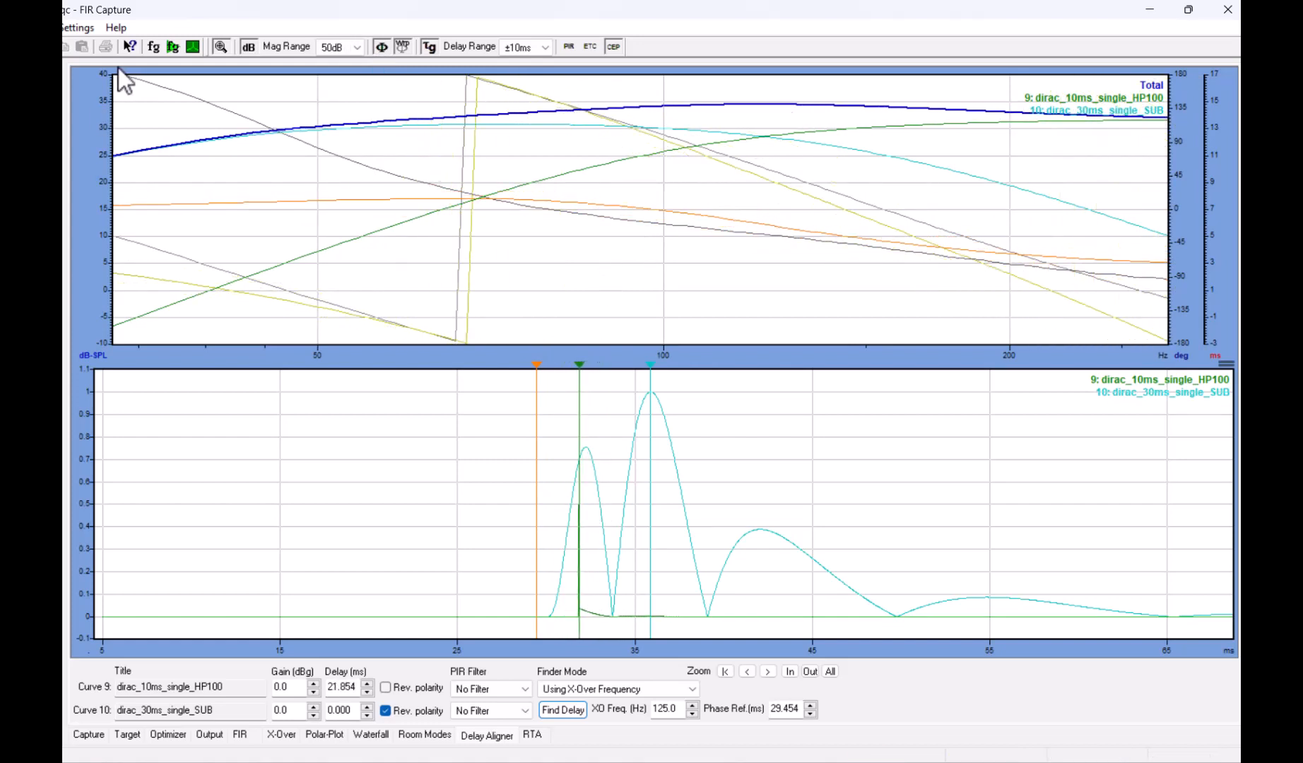
left_click(221, 47)
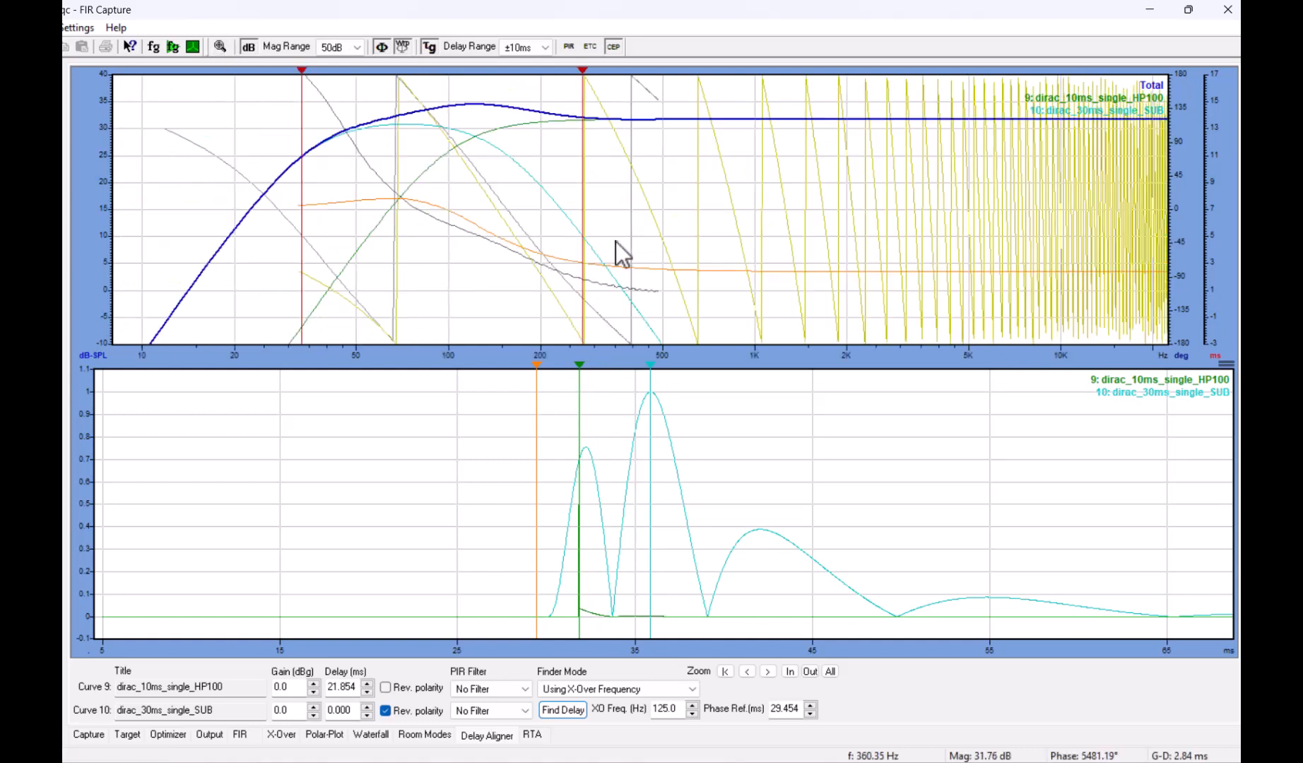
left_click(380, 48)
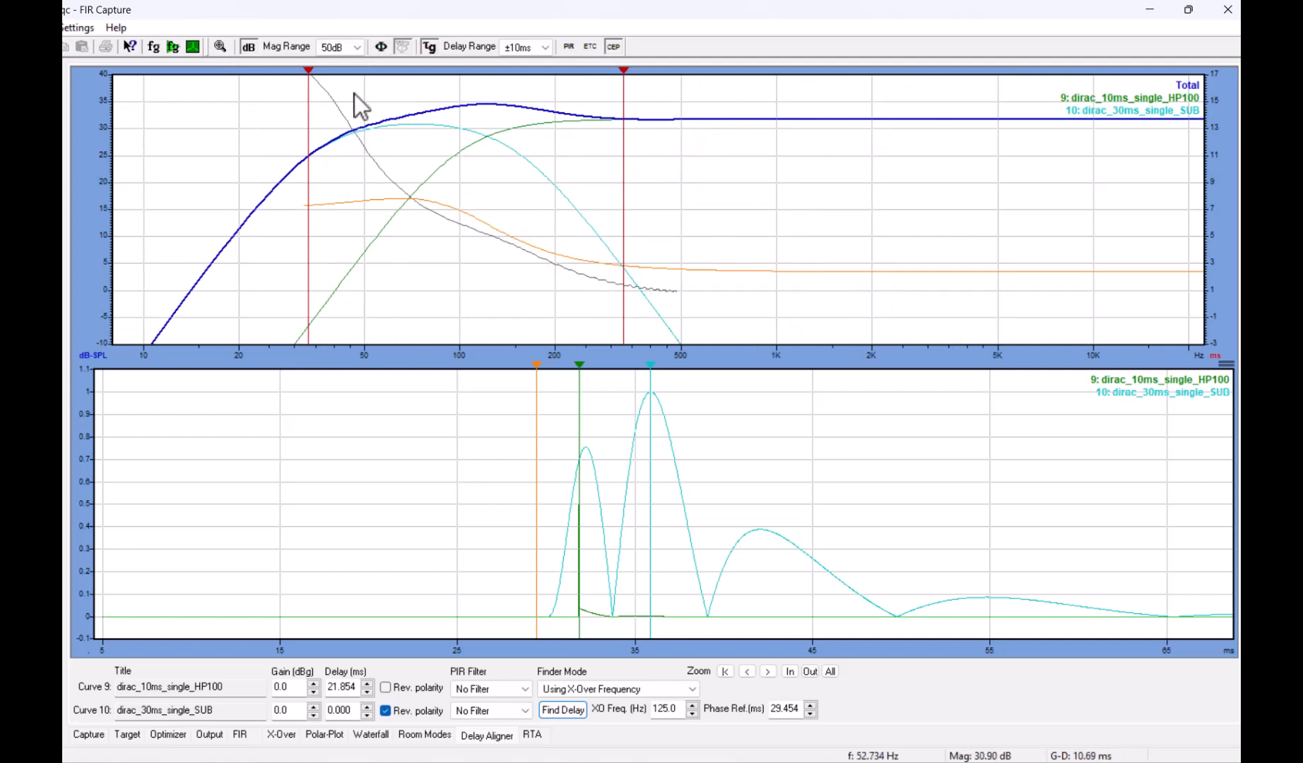
left_click_drag(309, 231, 298, 239)
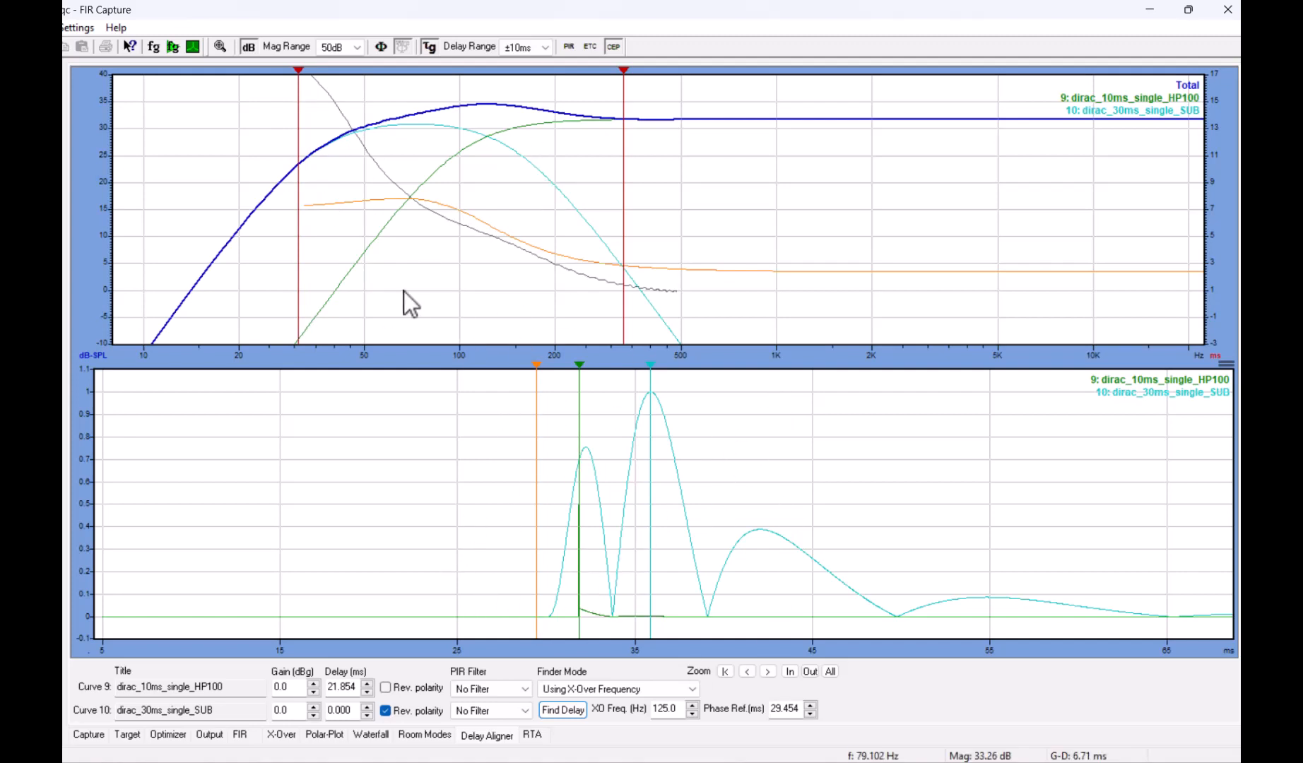
Step: Apply the Band-Pass PIR filter to both curves and move the phase reference to about 27.0 ms
left_click(495, 689)
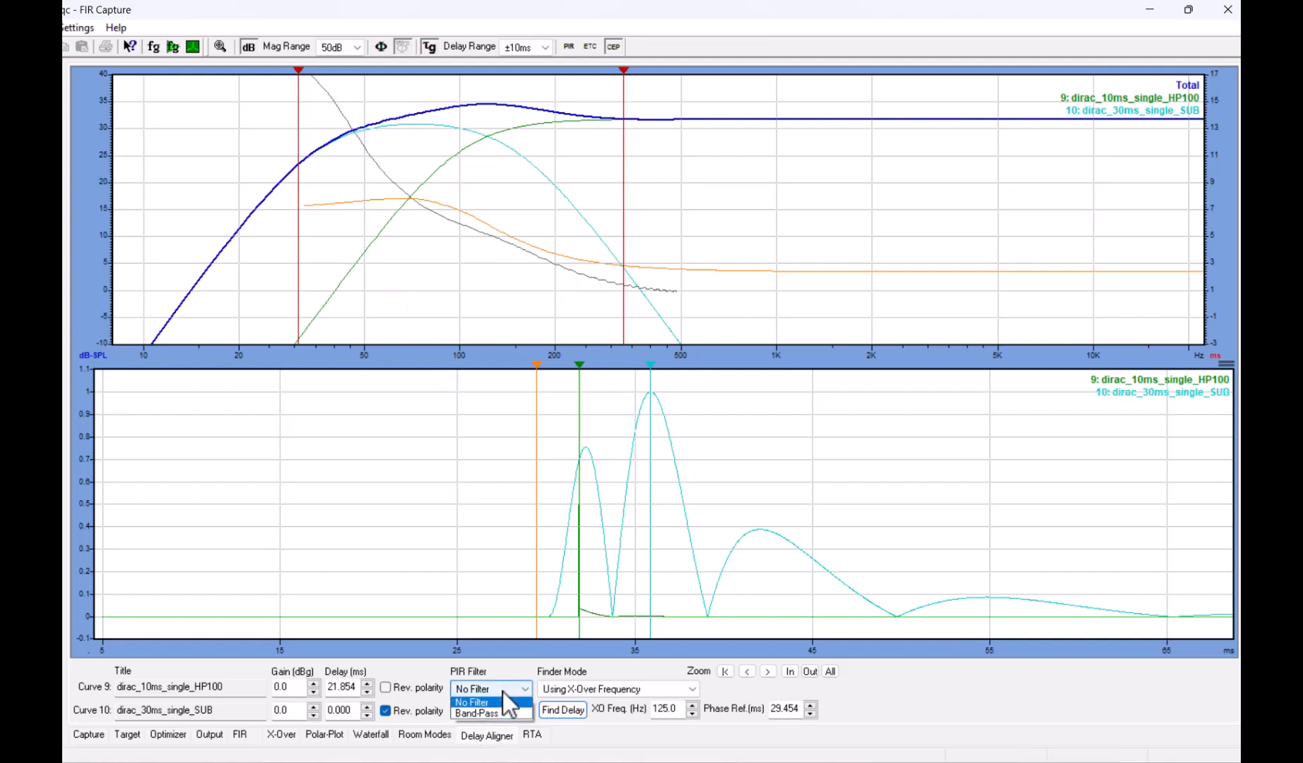
left_click(485, 723)
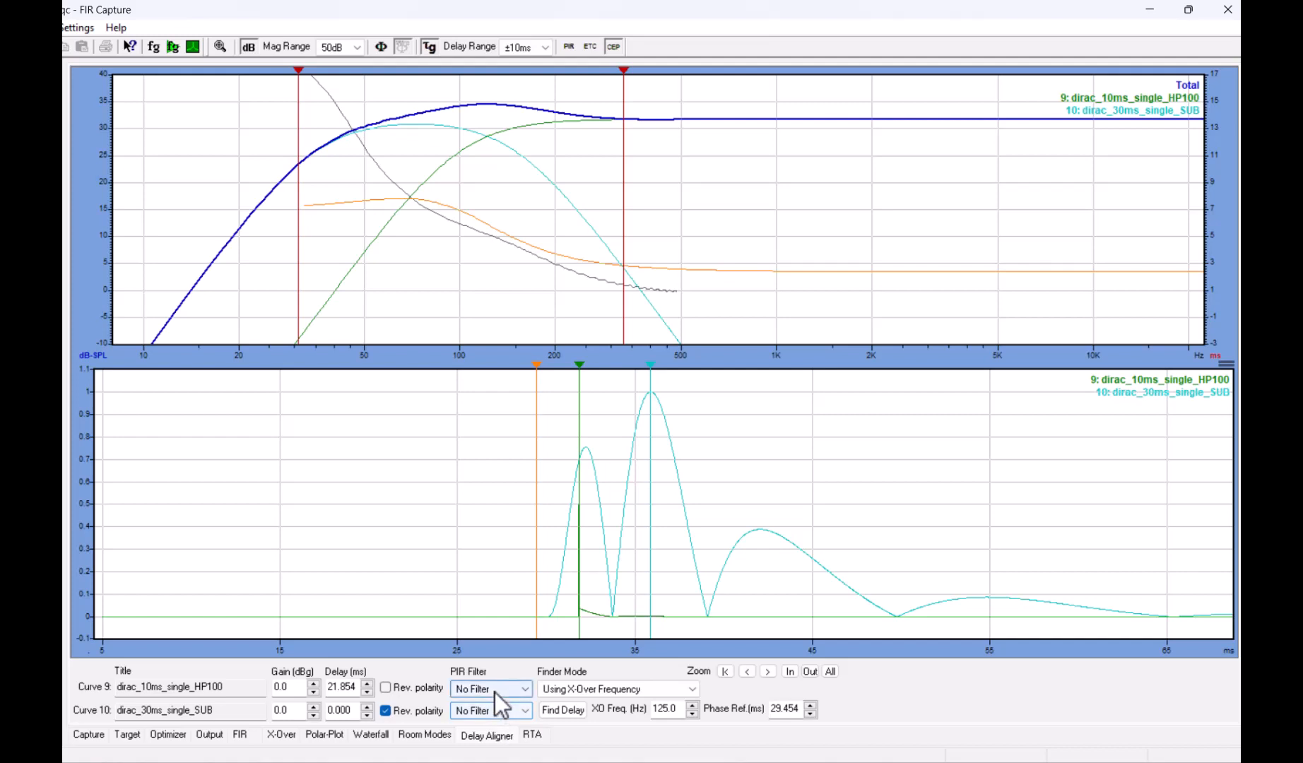
left_click(494, 696)
left_click(485, 714)
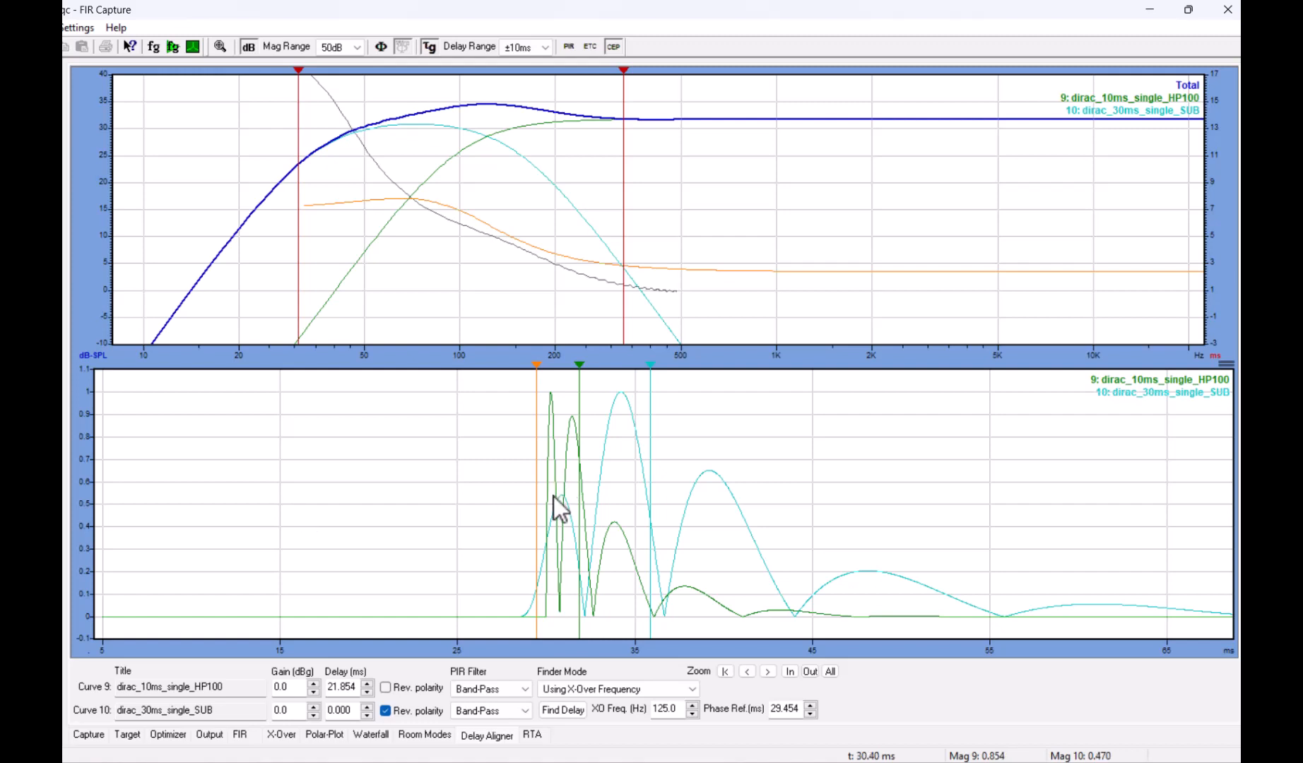
left_click_drag(542, 521, 493, 535)
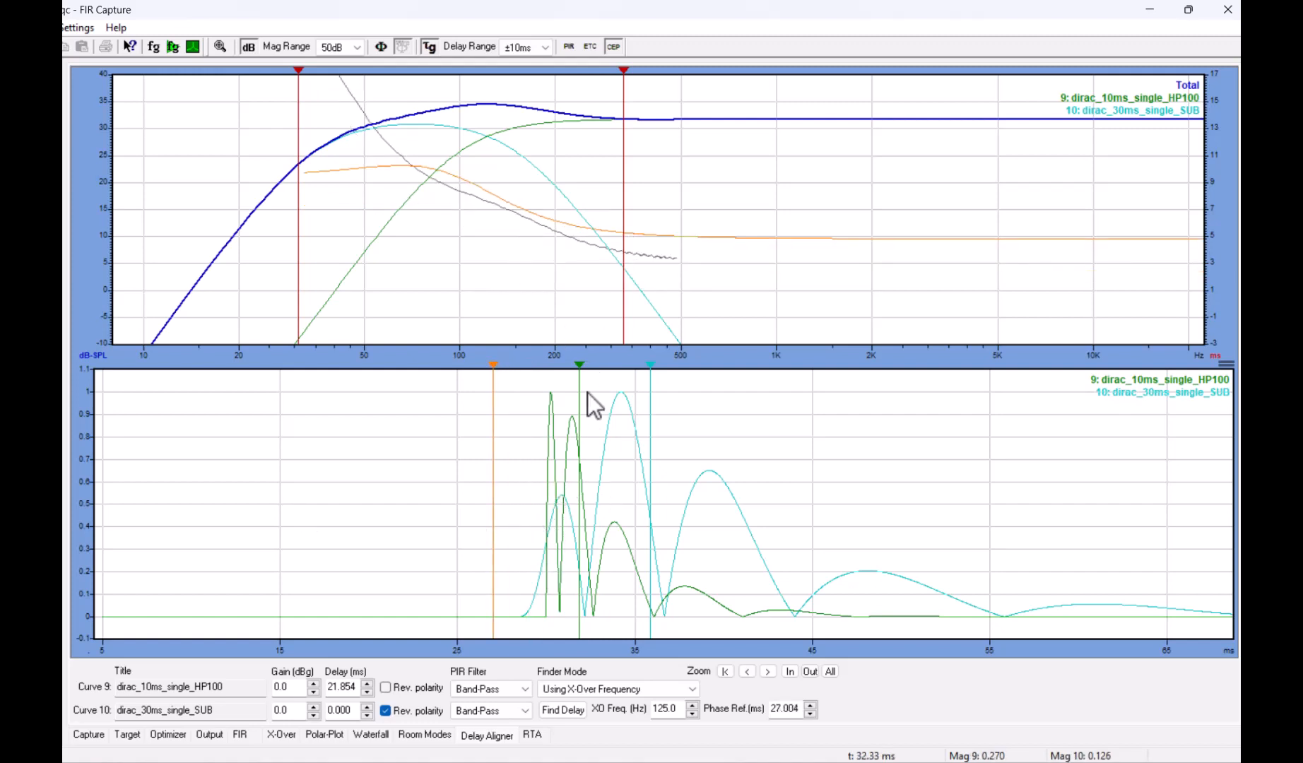
Step: Display the impulse responses and try delays of about 21.1, 19.7 and 21.9 ms on dirac_10ms_single_HP100, ending at about 21.6 ms
left_click(571, 48)
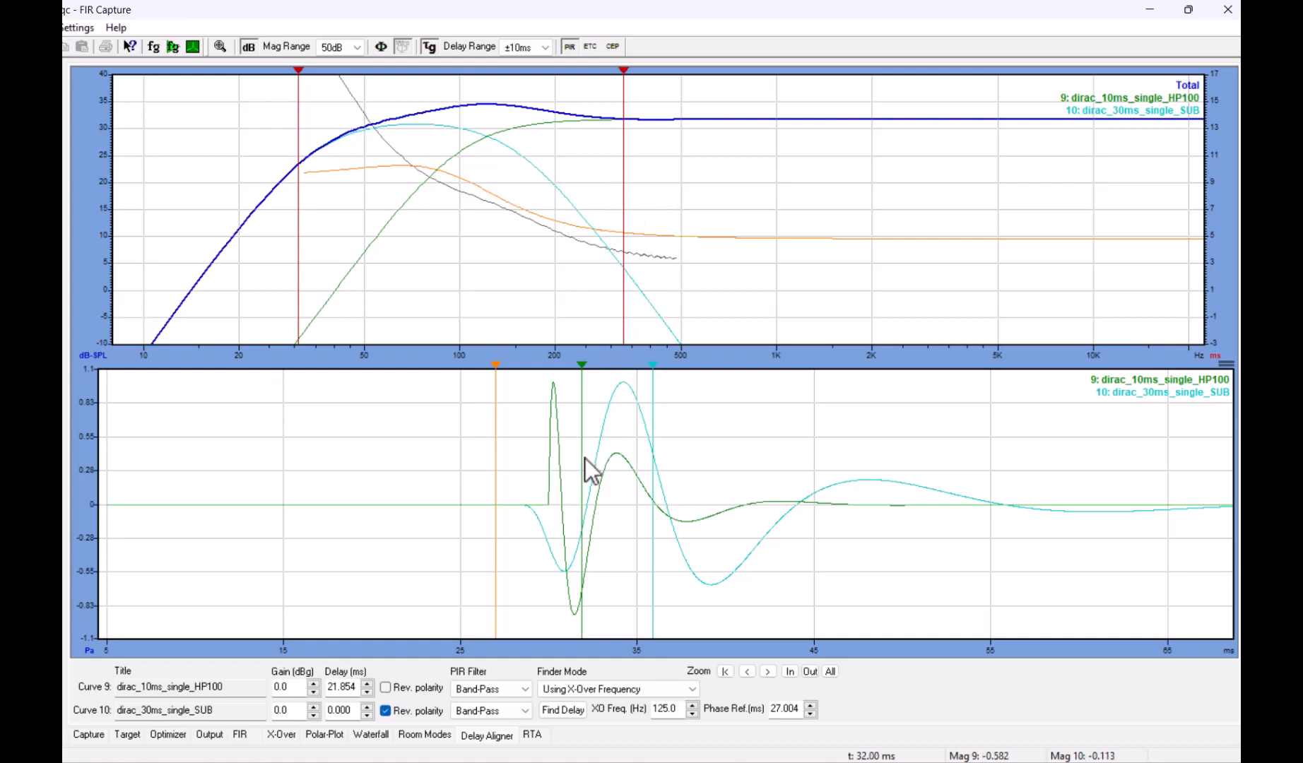
mouse_move(584, 472)
left_mouse_down()
mouse_move(538, 466)
mouse_move(570, 468)
left_mouse_up()
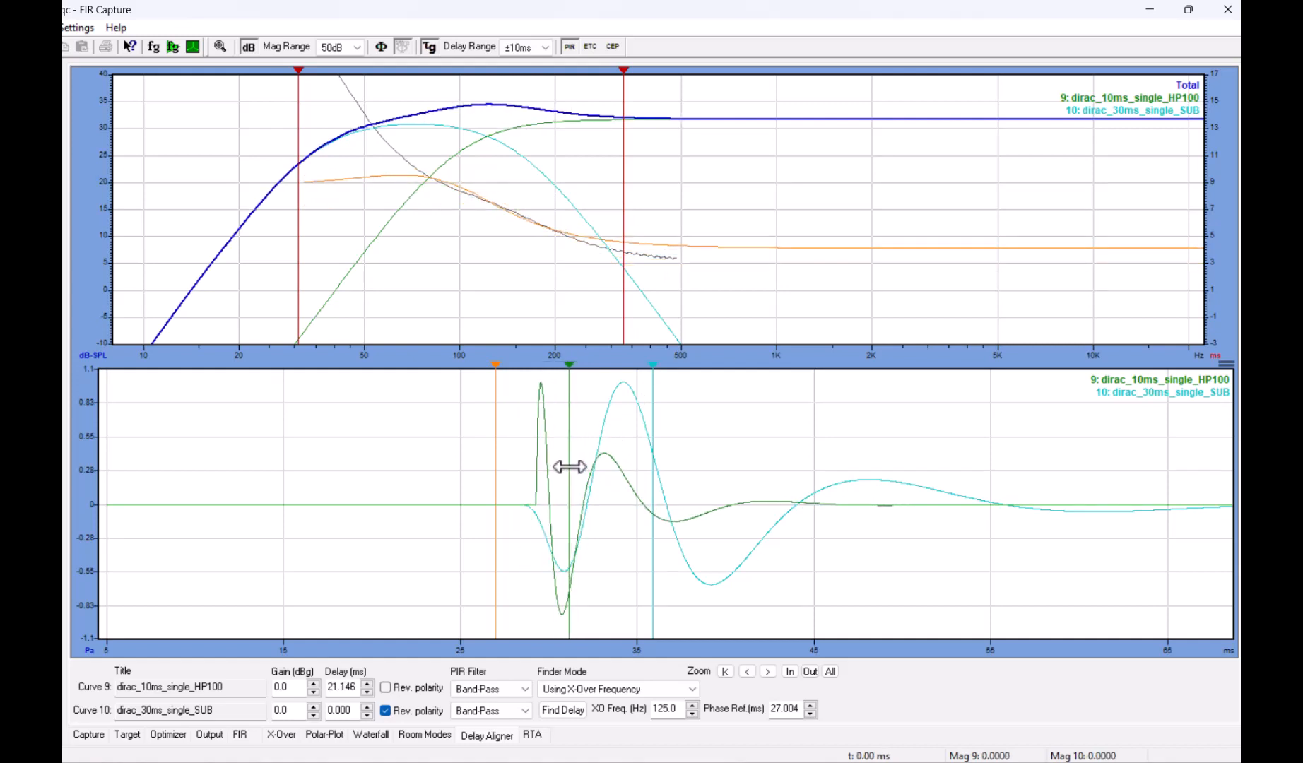
left_click_drag(570, 467, 543, 468)
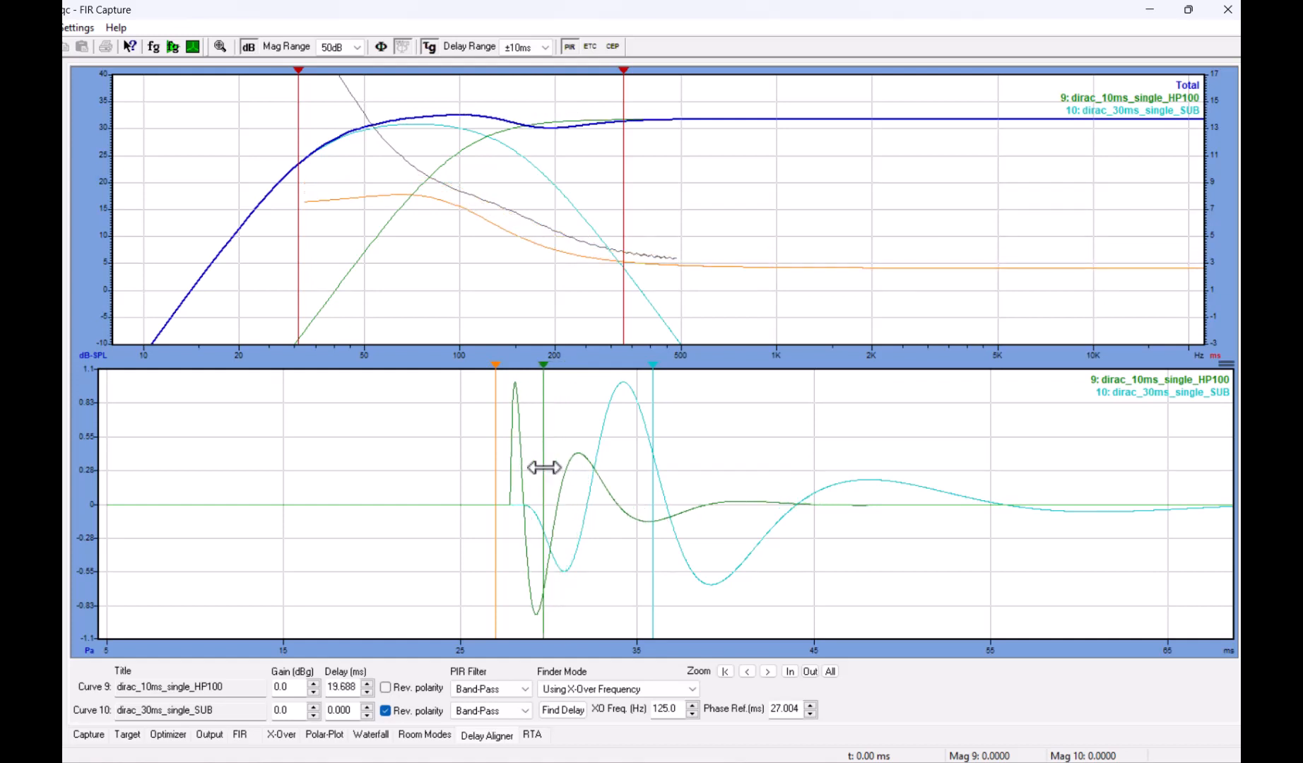
mouse_move(543, 468)
left_mouse_down()
mouse_move(534, 459)
mouse_move(560, 447)
mouse_move(544, 448)
left_mouse_up()
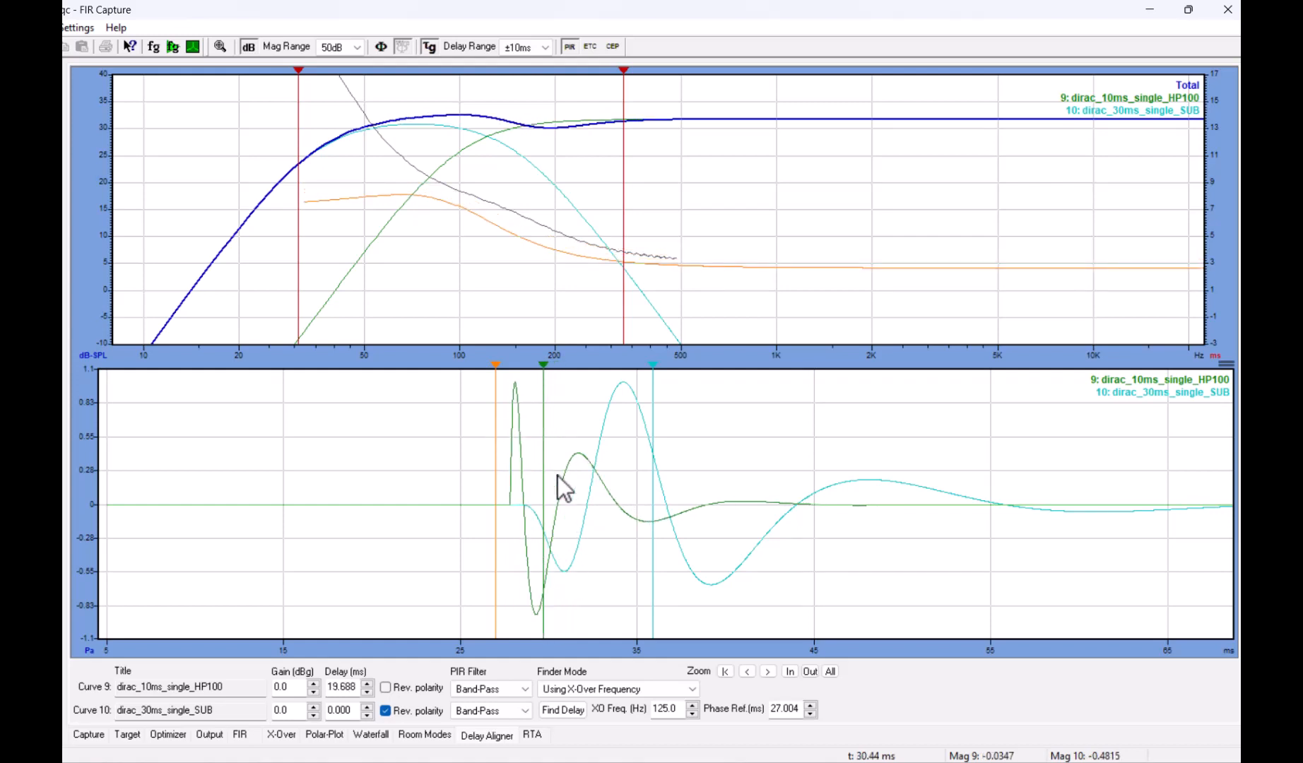
left_click_drag(544, 496, 581, 498)
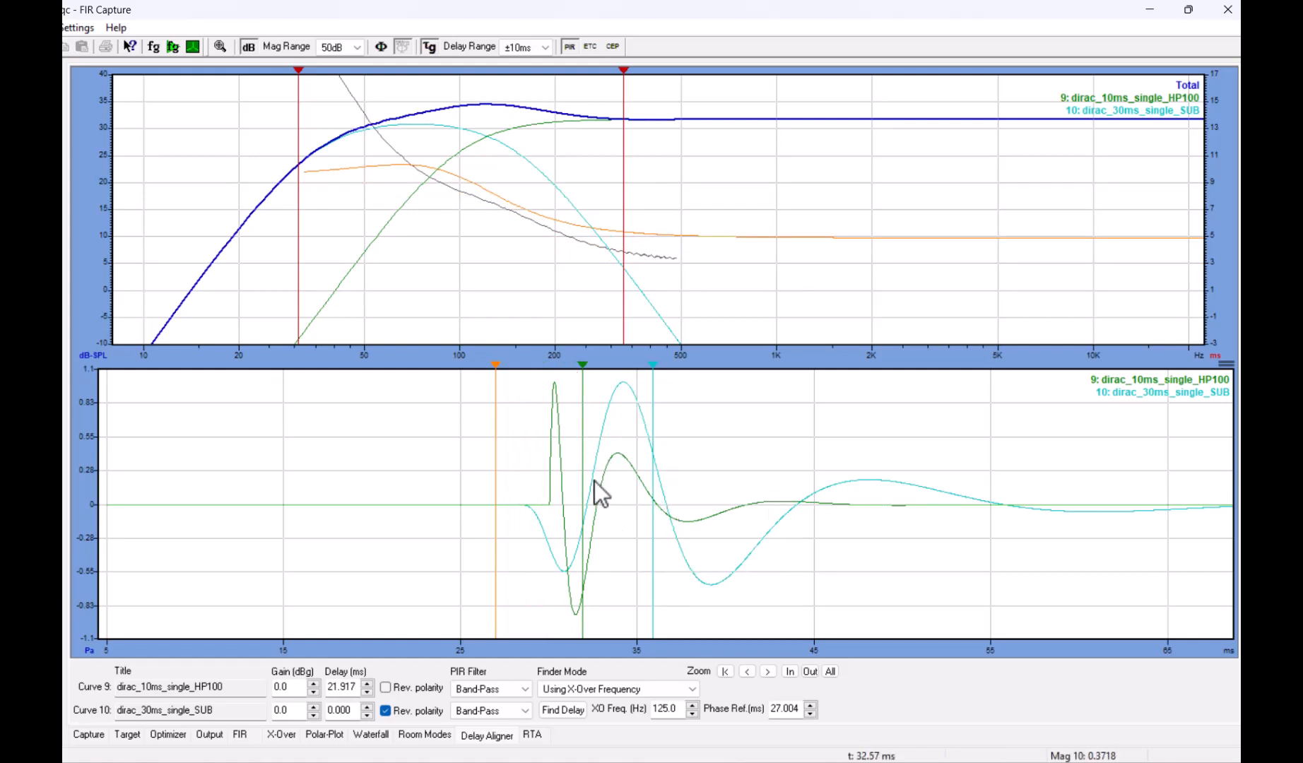
left_click_drag(579, 519, 578, 524)
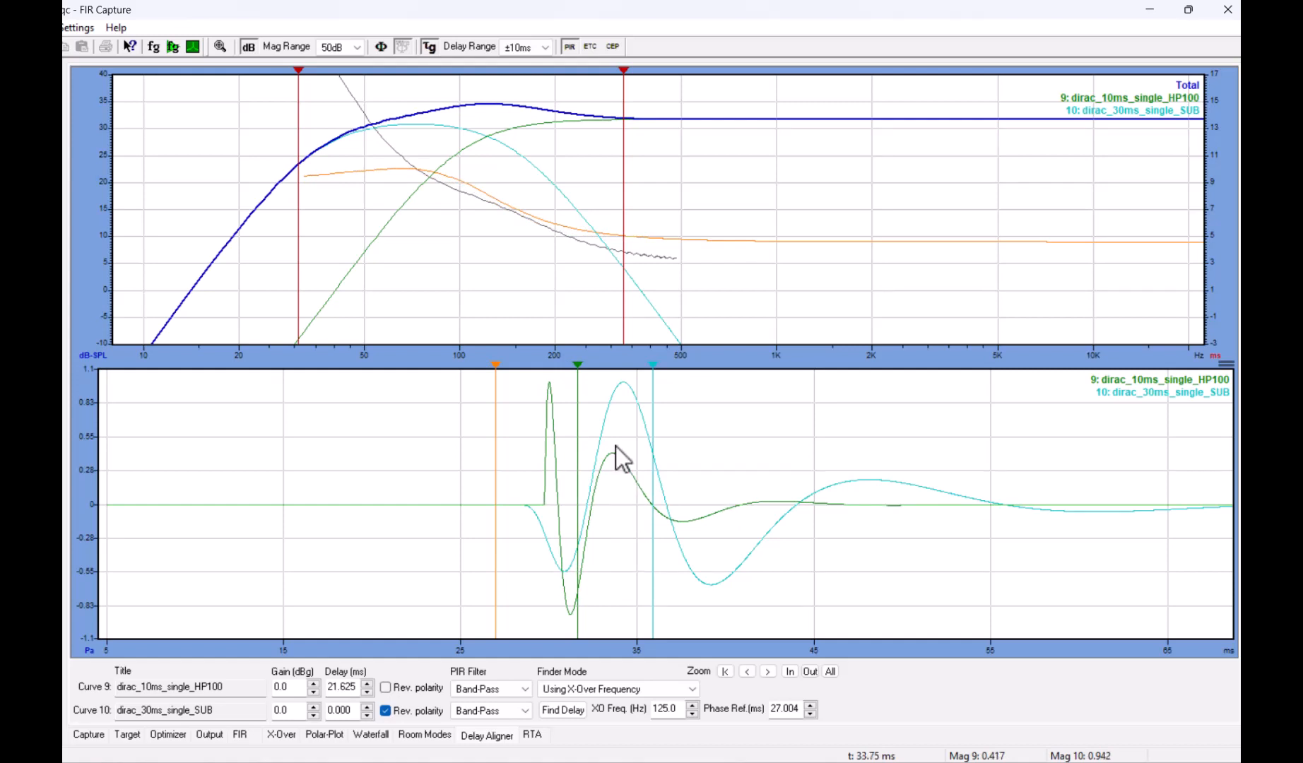
Step: Fine-tune dirac_10ms_single_HP100 to a delay of about 21.5 ms with the phase traces shown, and hide them again
left_click(381, 47)
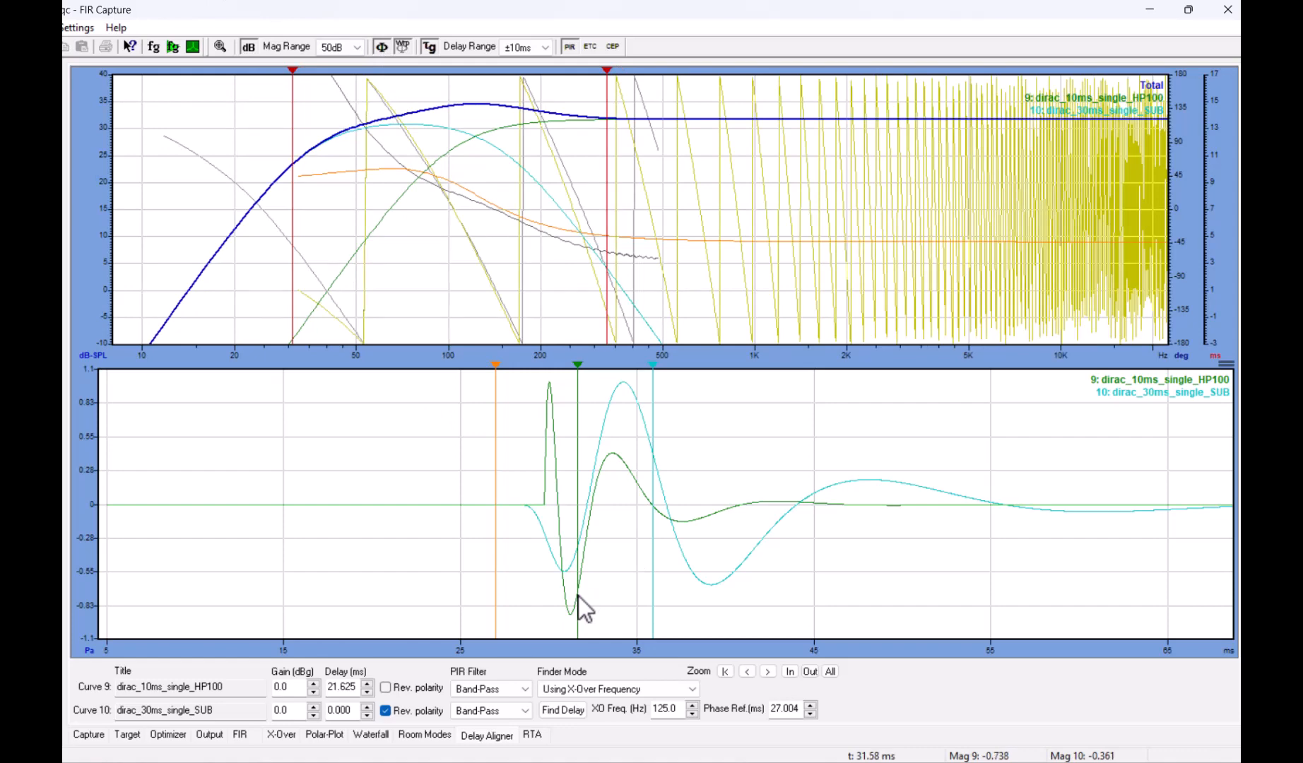
left_click_drag(579, 598, 576, 602)
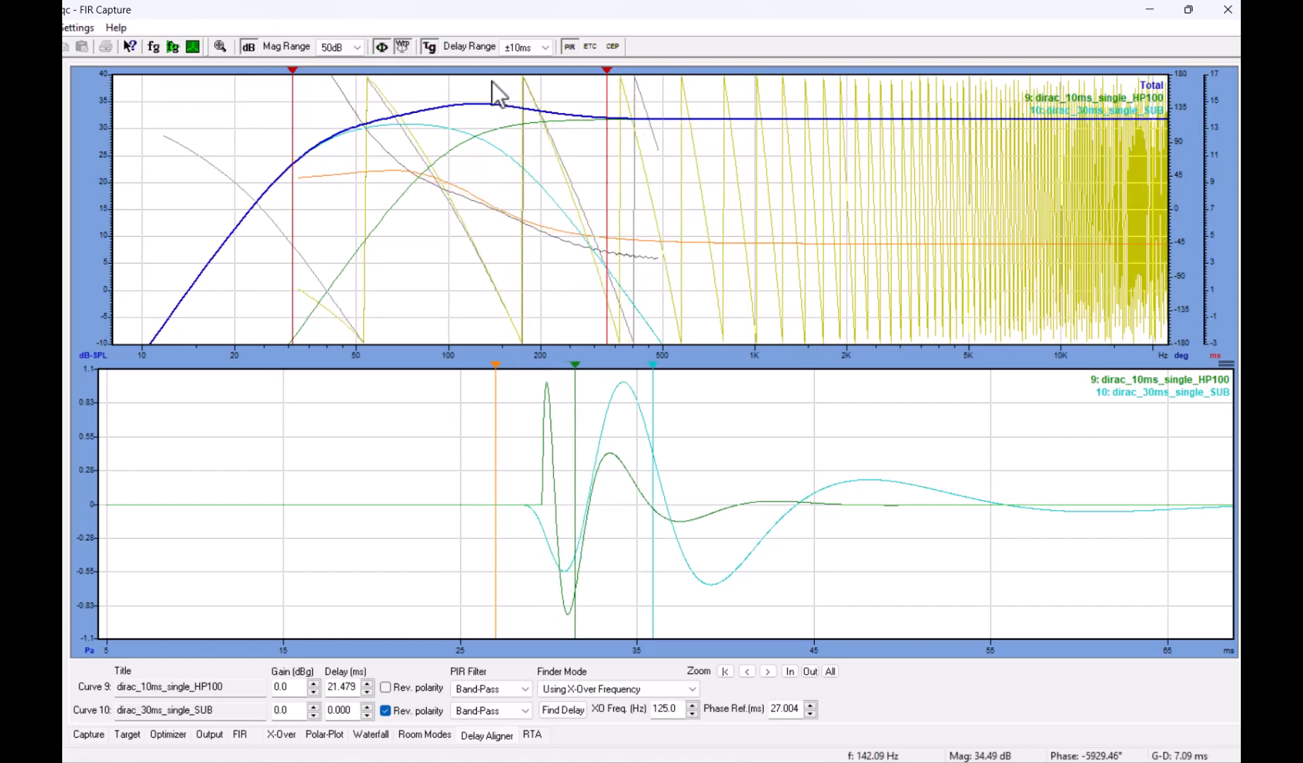
left_click(385, 49)
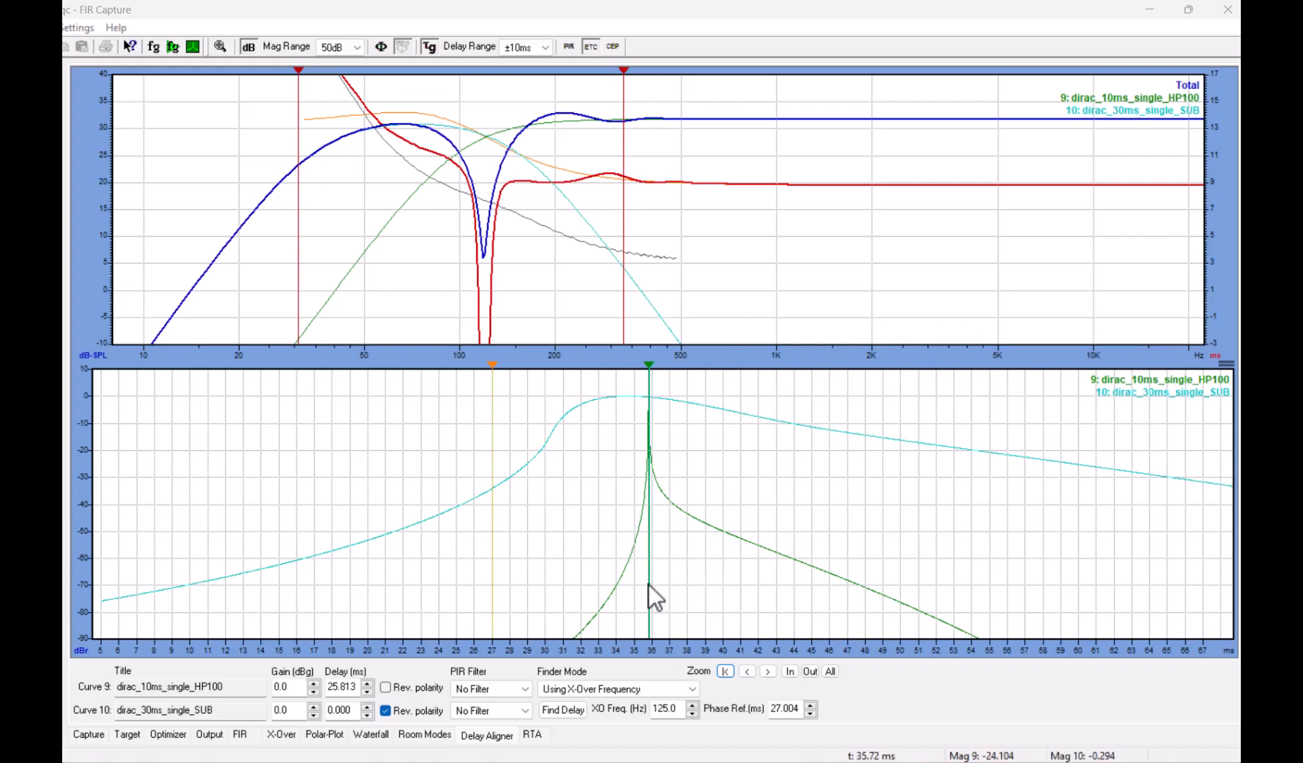
Step: In the energy-time view, shift dirac_10ms_single_HP100 to a delay of about 21.3 ms and toggle the phase traces
mouse_move(647, 582)
left_mouse_down()
mouse_move(578, 549)
mouse_move(607, 535)
mouse_move(568, 534)
left_mouse_up()
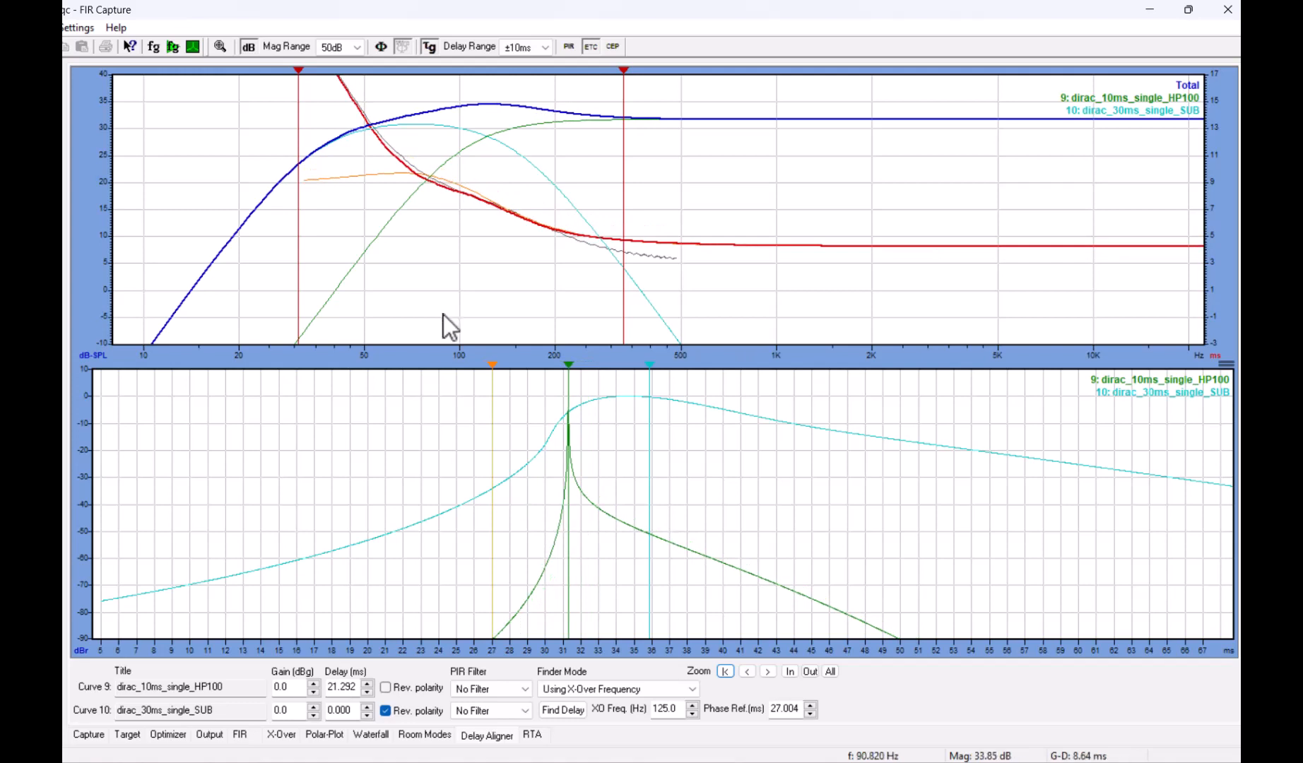
left_click(385, 48)
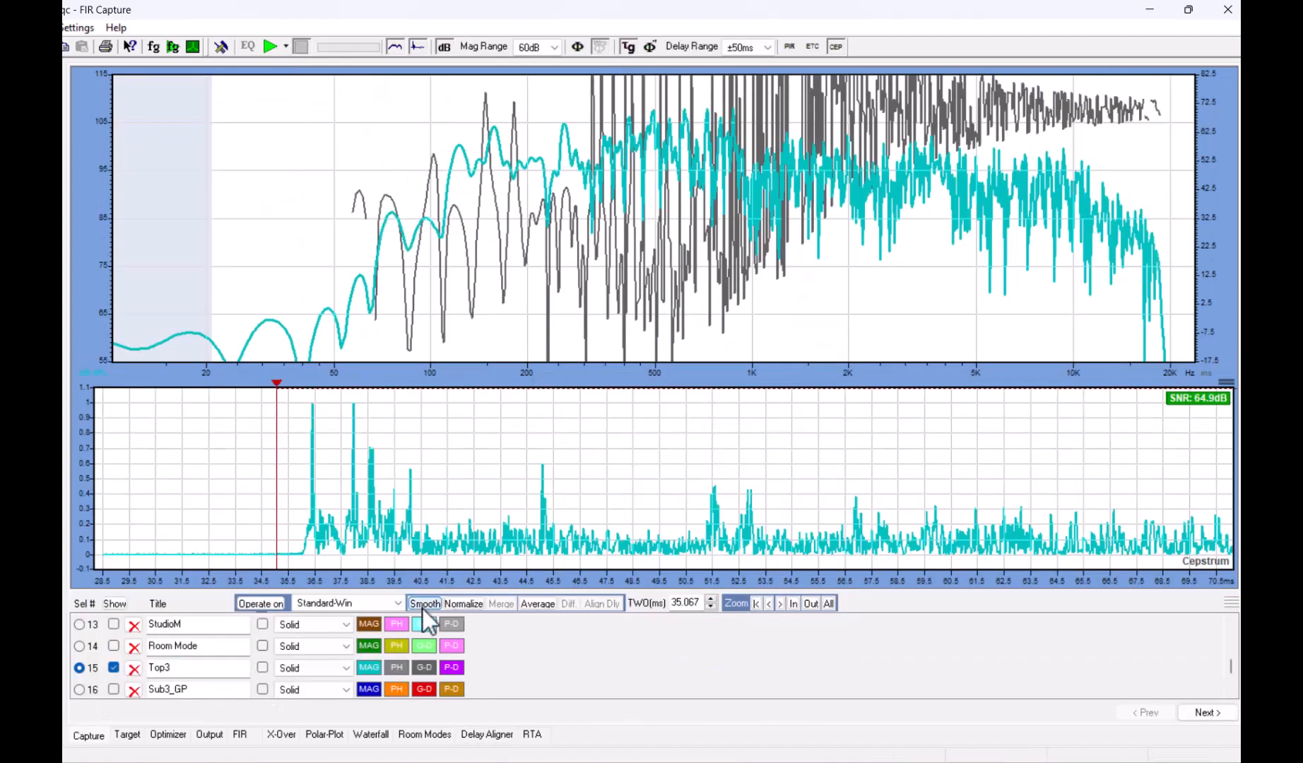
Step: Smooth the Top3 curve with a factor of 6 and change its windowing mode to Multi-Win
left_click(424, 603)
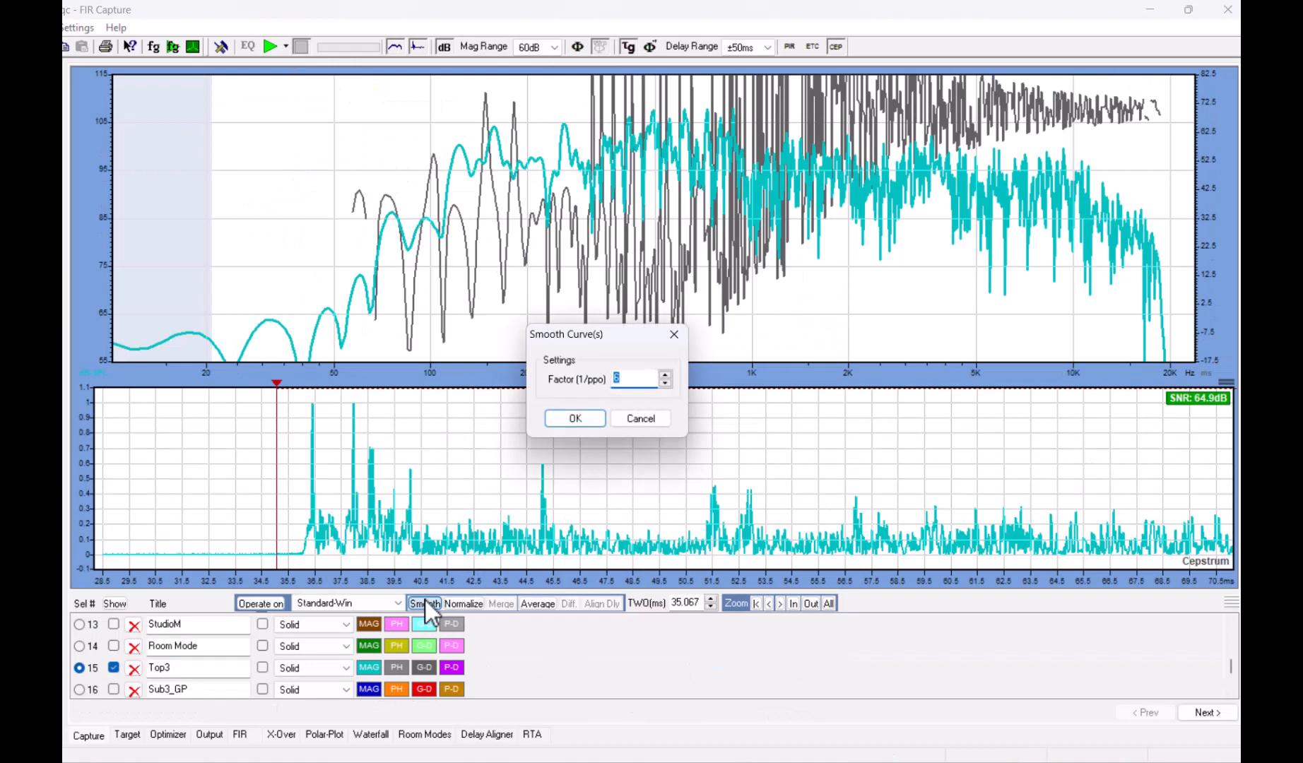
left_click(588, 423)
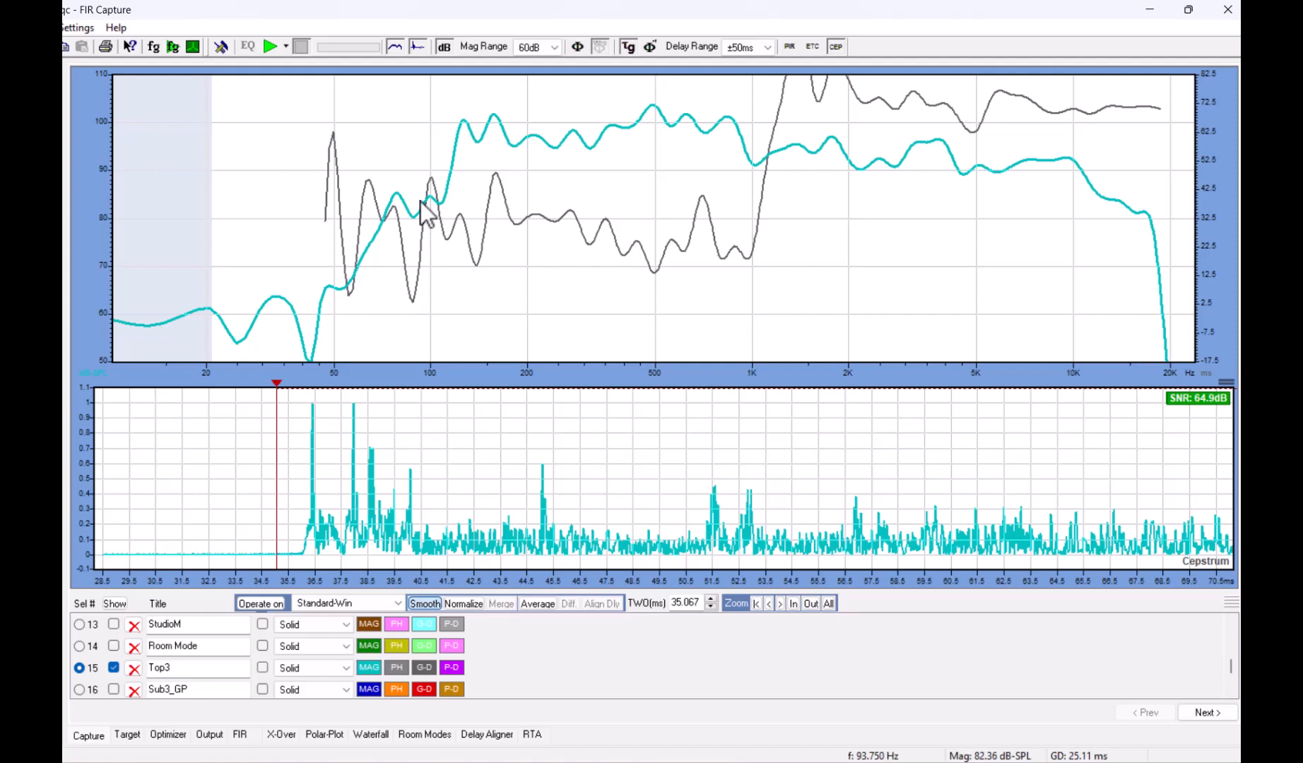
left_click(334, 602)
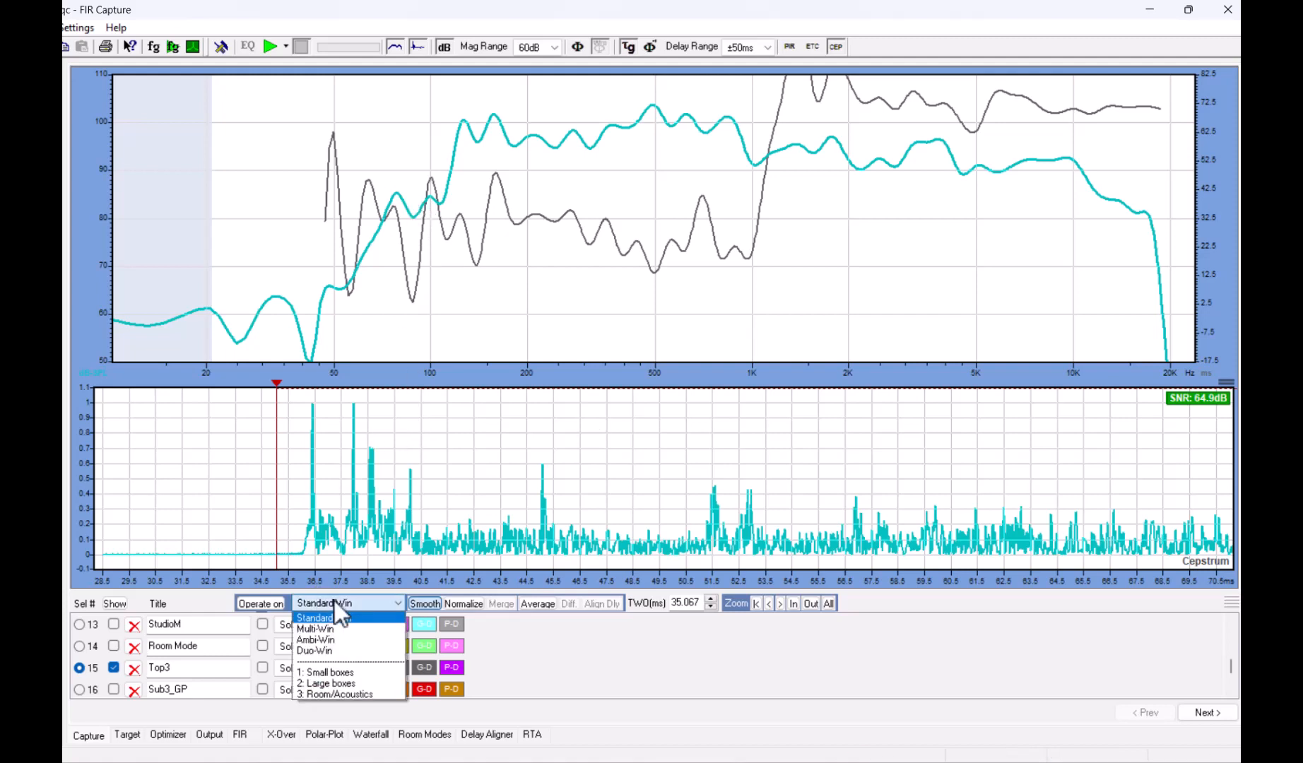
left_click(325, 629)
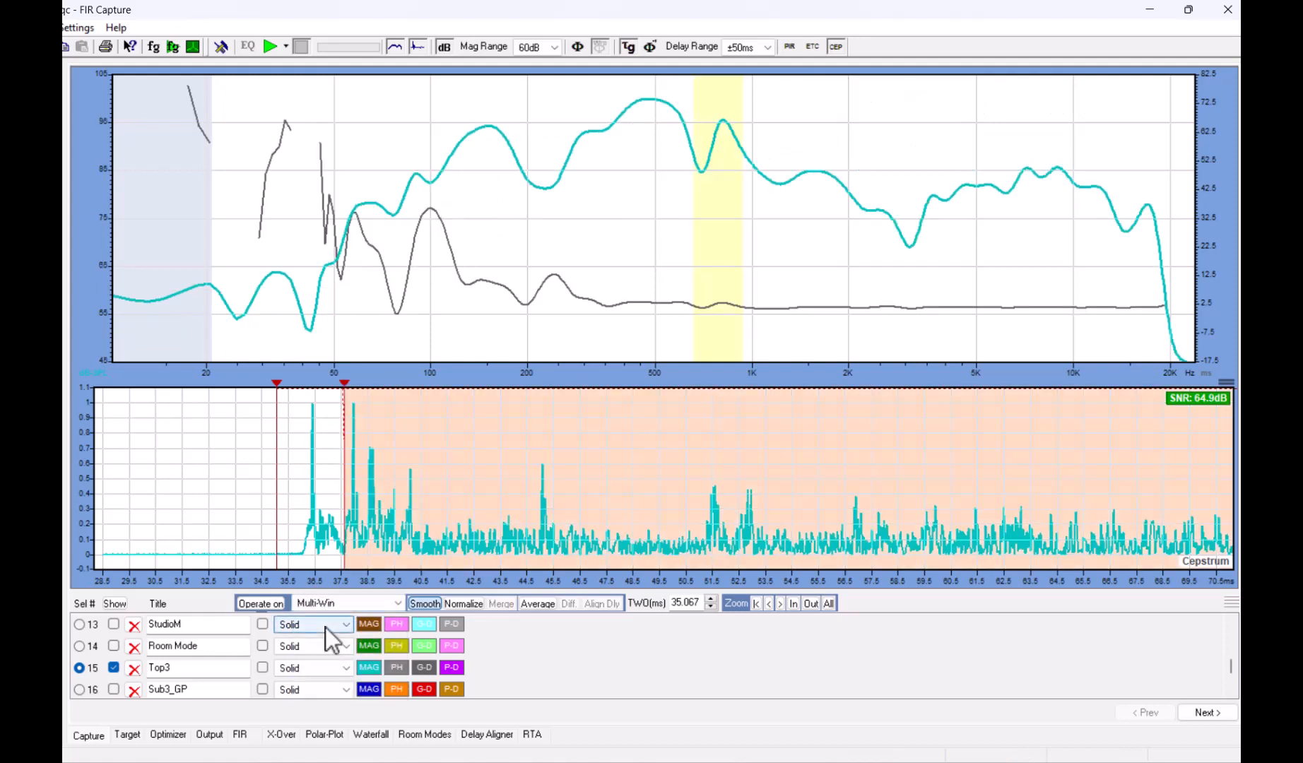